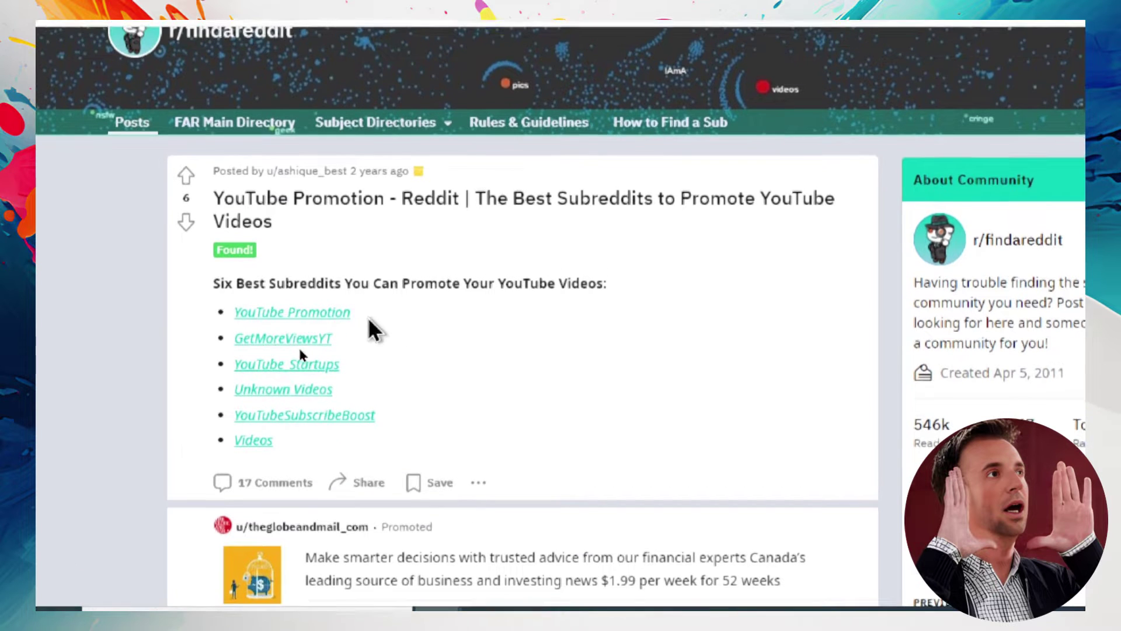
Review the r/findareddit promotion list, highlighting 'YouTube Promotion', and view YouTube Studio's uploaded videos.
left_click_drag(365, 309, 235, 321)
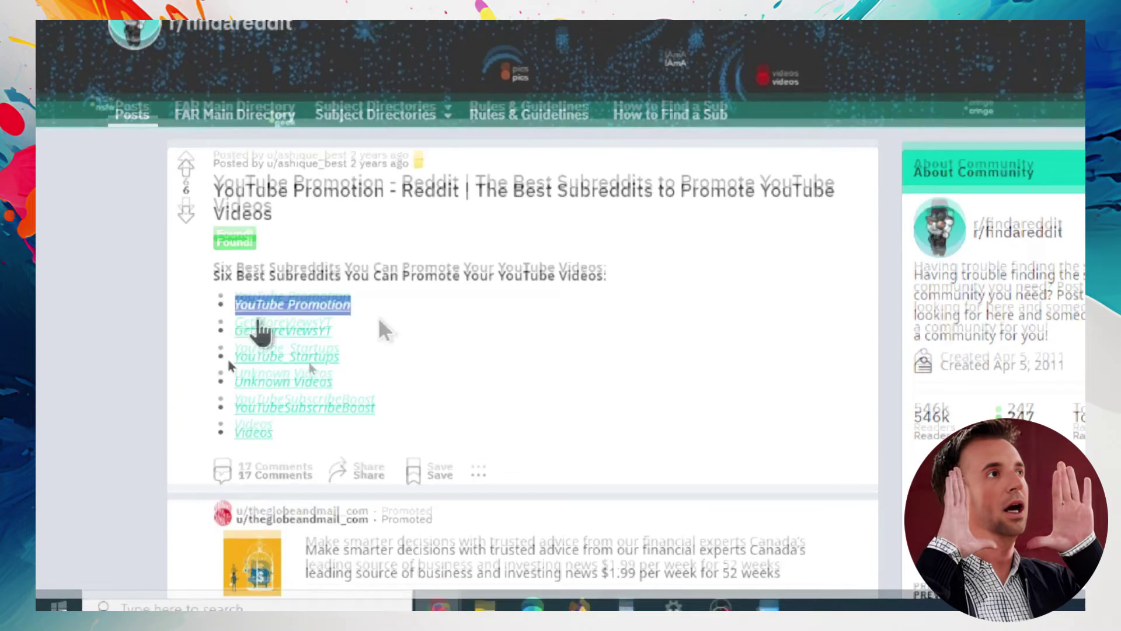
left_click(373, 325)
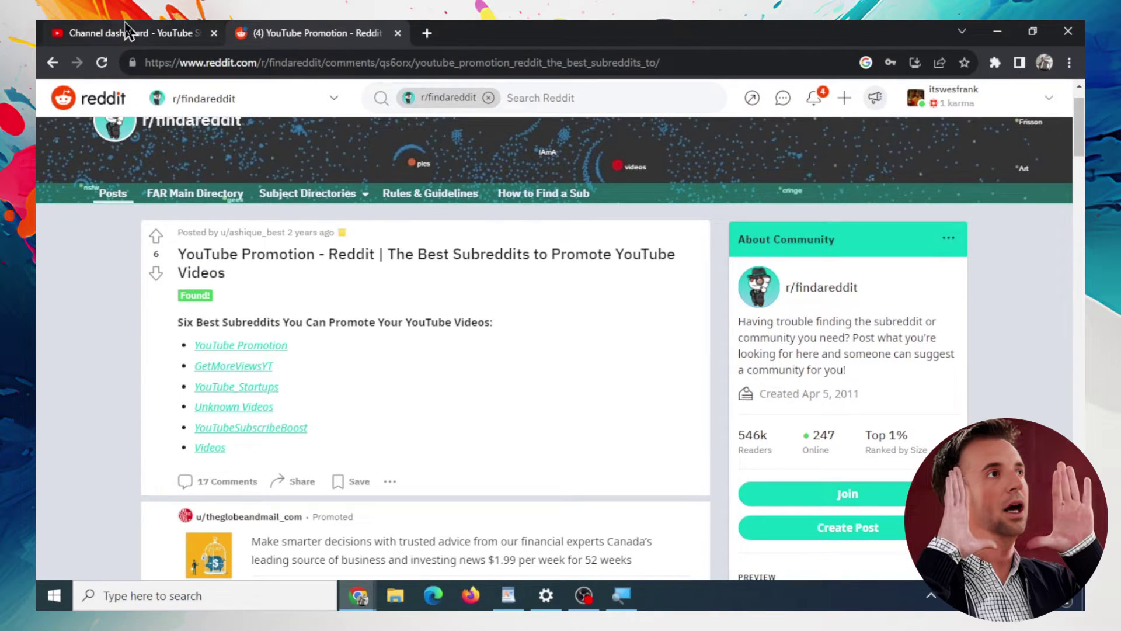
left_click(140, 33)
left_click(169, 334)
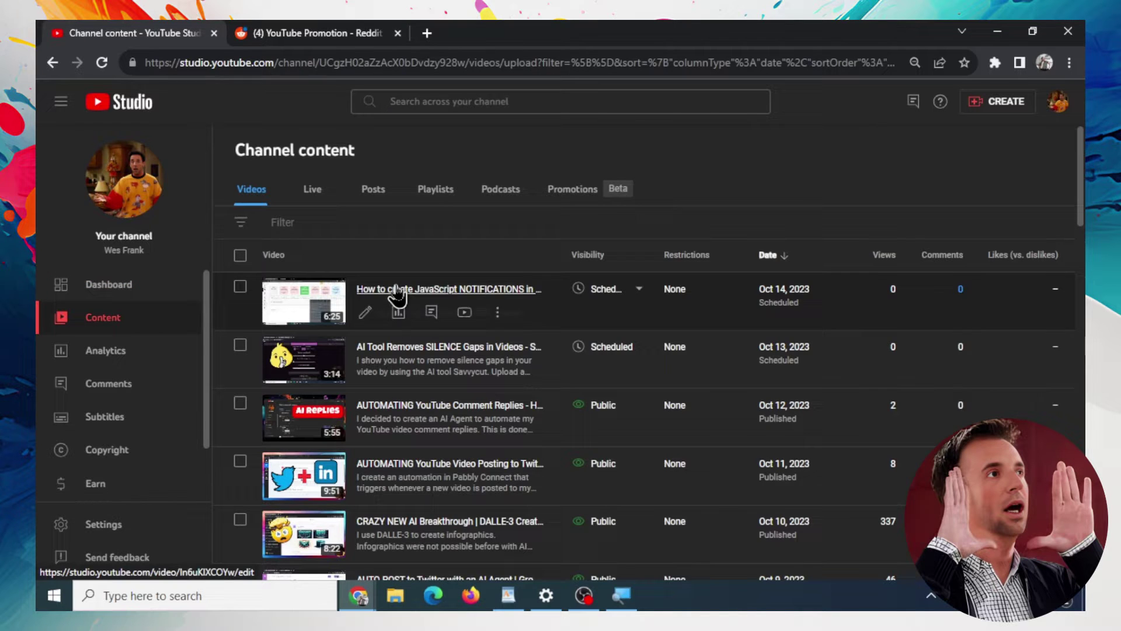
left_click(330, 33)
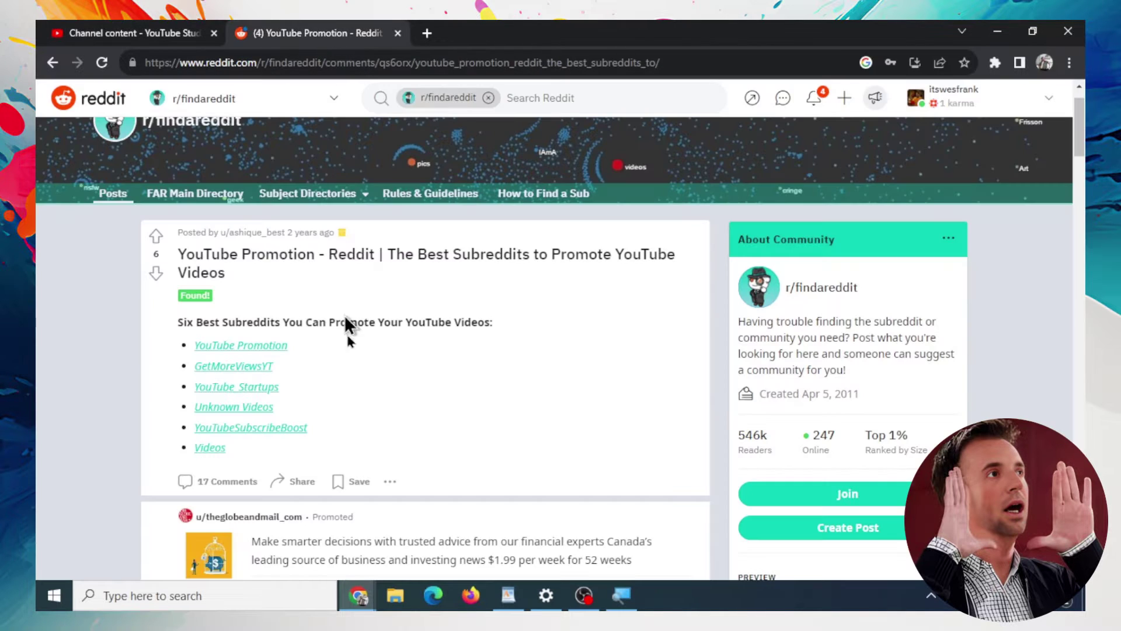
left_click(143, 30)
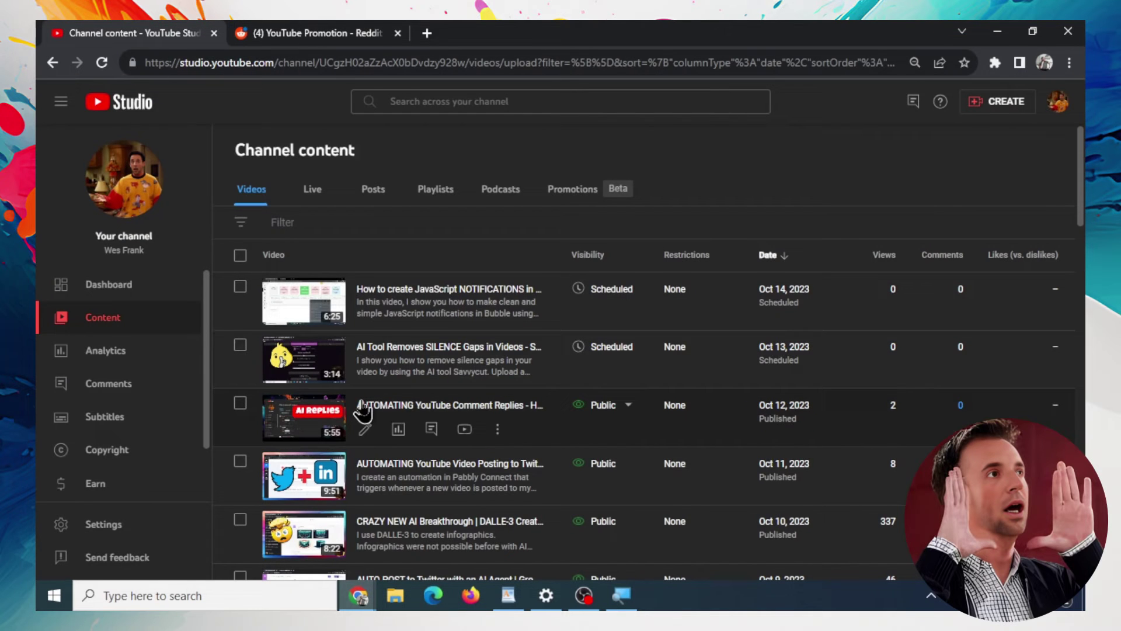
Open Pabbly Connect from the Pabbly account apps page in a new tab.
left_click(427, 33)
type("pa")
key("Return")
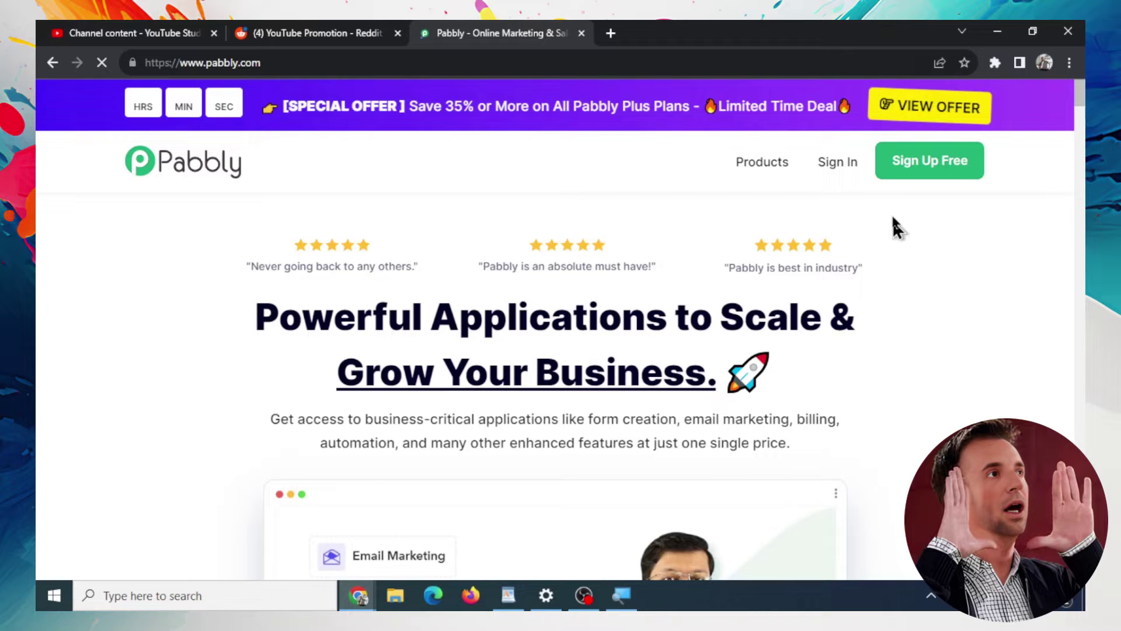
left_click(830, 163)
left_click(236, 442)
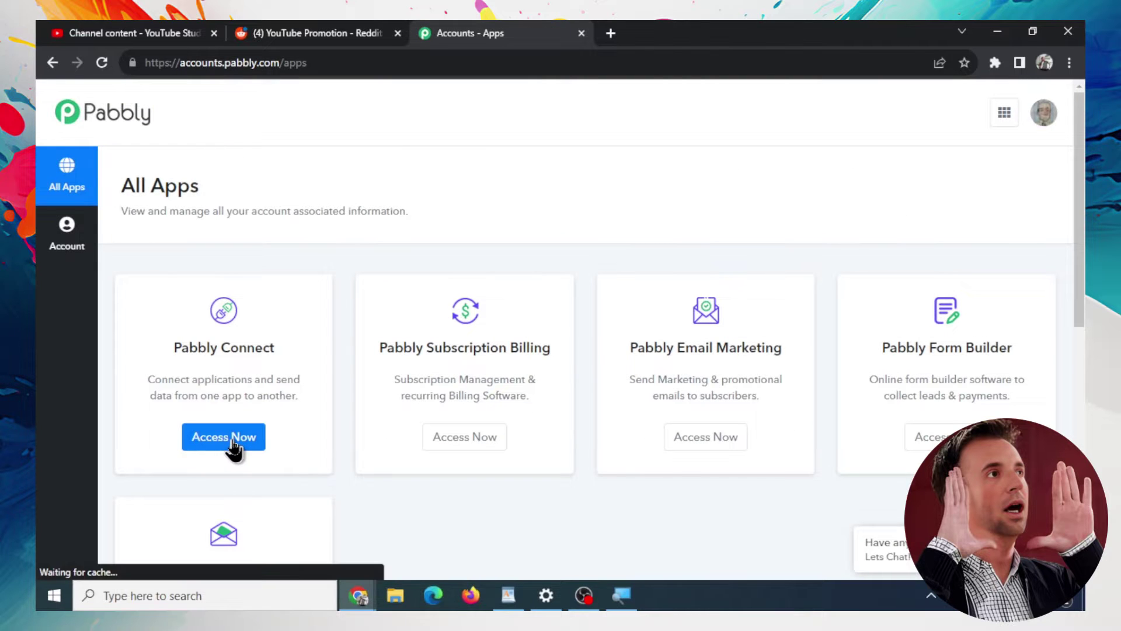
Create the 'Auto post to Reddit' workflow with YouTube as the trigger app.
left_click(973, 138)
type("Auto post to Redd")
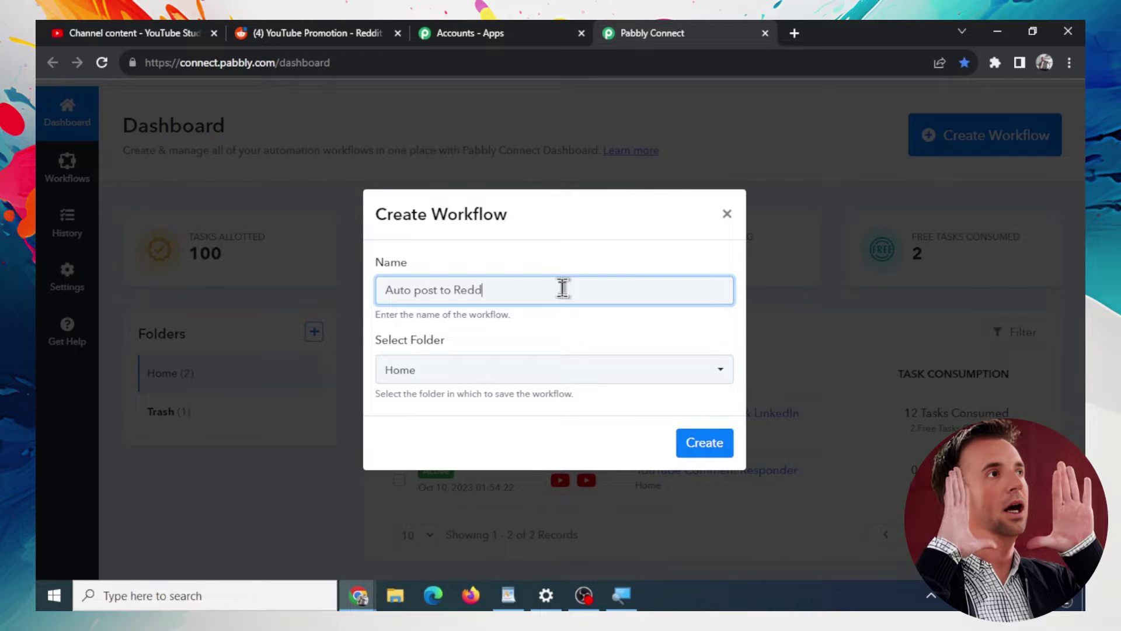
type("it")
left_click(713, 449)
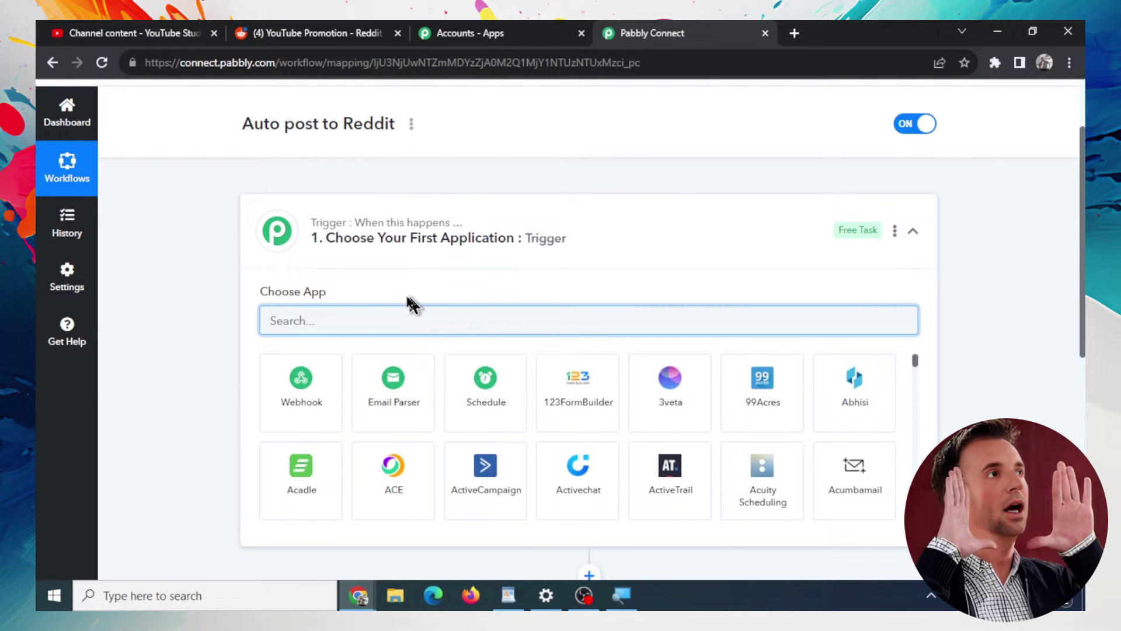
type("youtube")
key("Return")
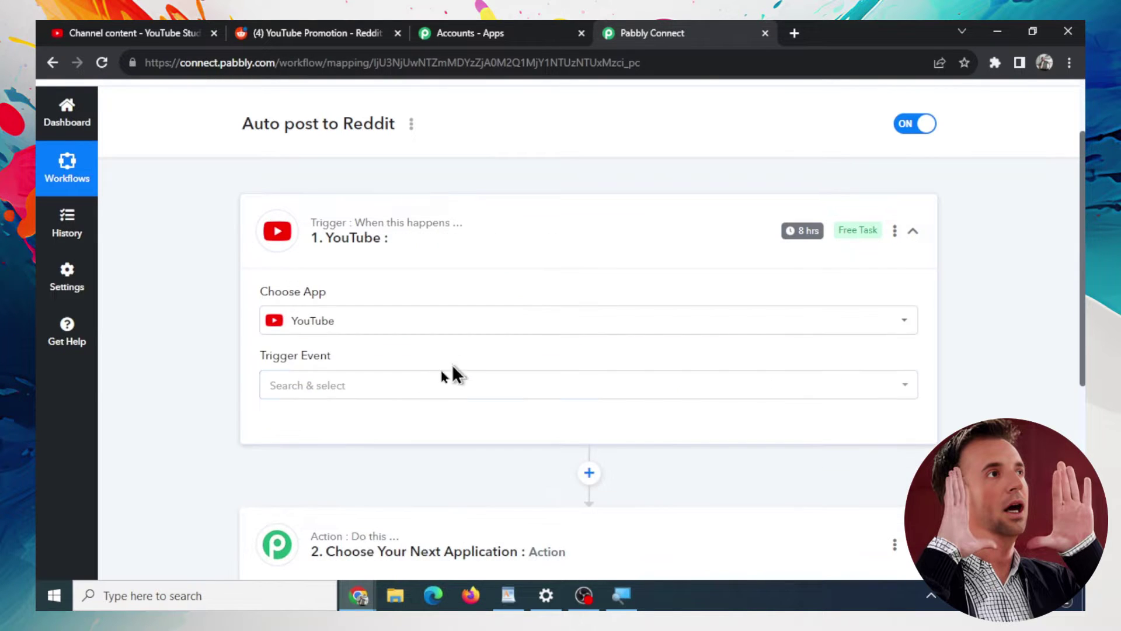
Set the trigger event to 'New Video in Channel with Video URL' using the existing YouTube connection.
left_click(419, 388)
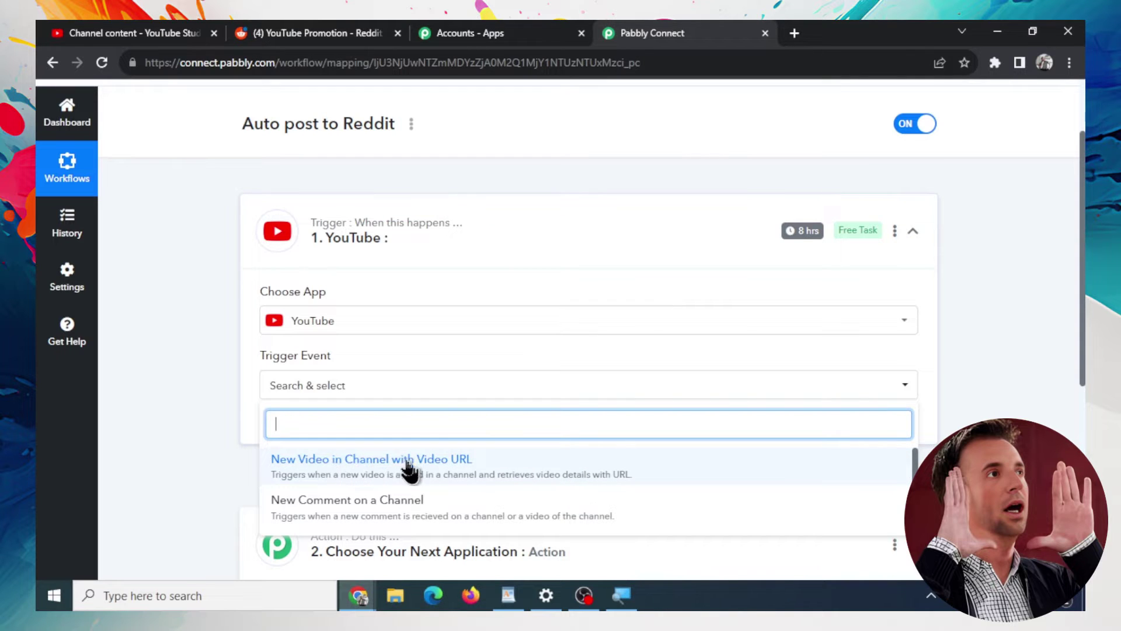
left_click(518, 469)
left_click(303, 431)
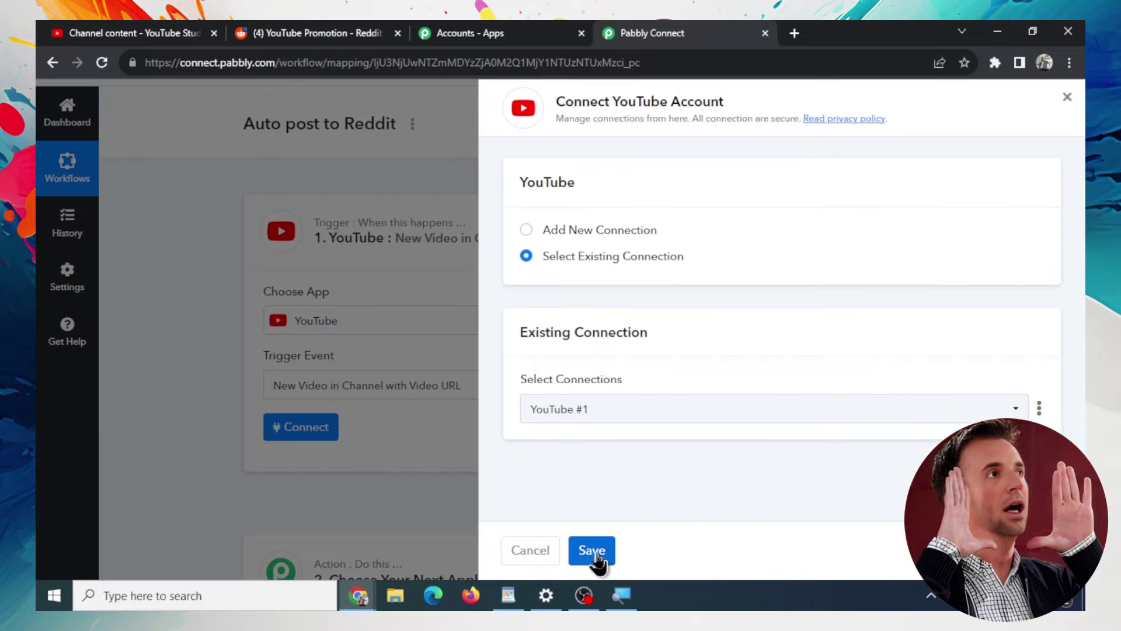
left_click(591, 549)
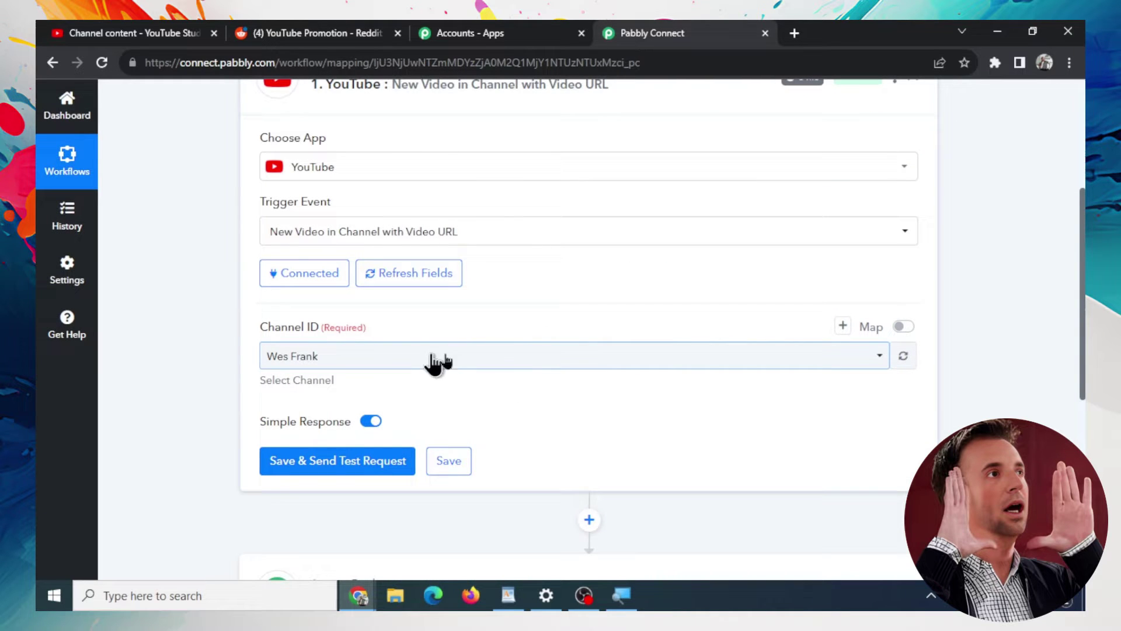
Send a test request and confirm it returned the latest YouTube Studio video.
left_click(361, 467)
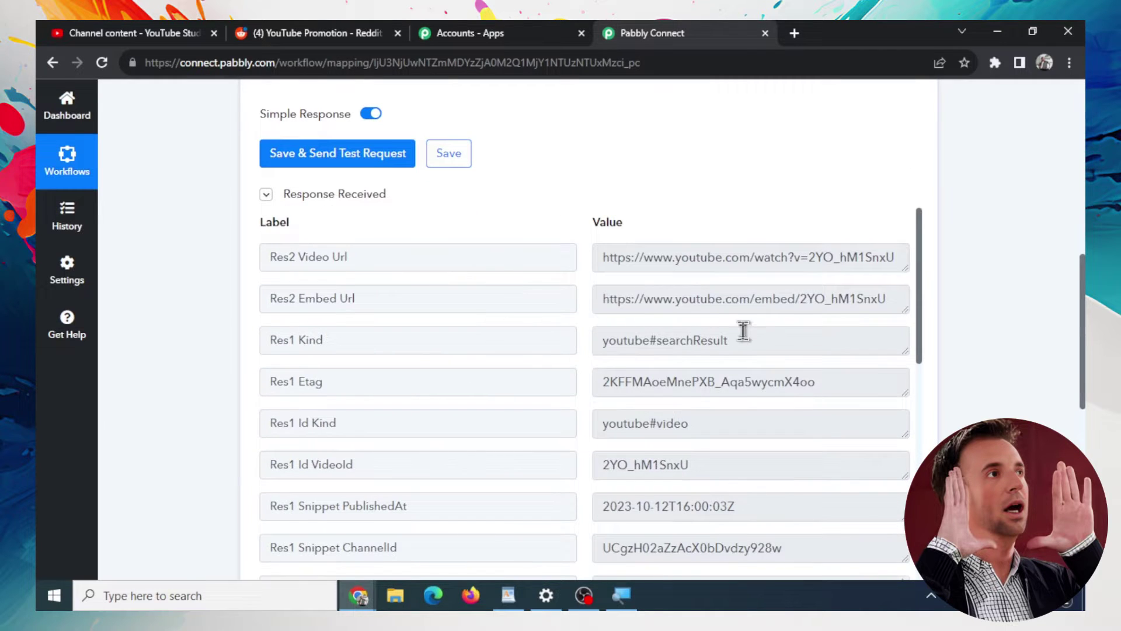
scroll(743, 331, "down", 1)
scroll(740, 335, "down", 2)
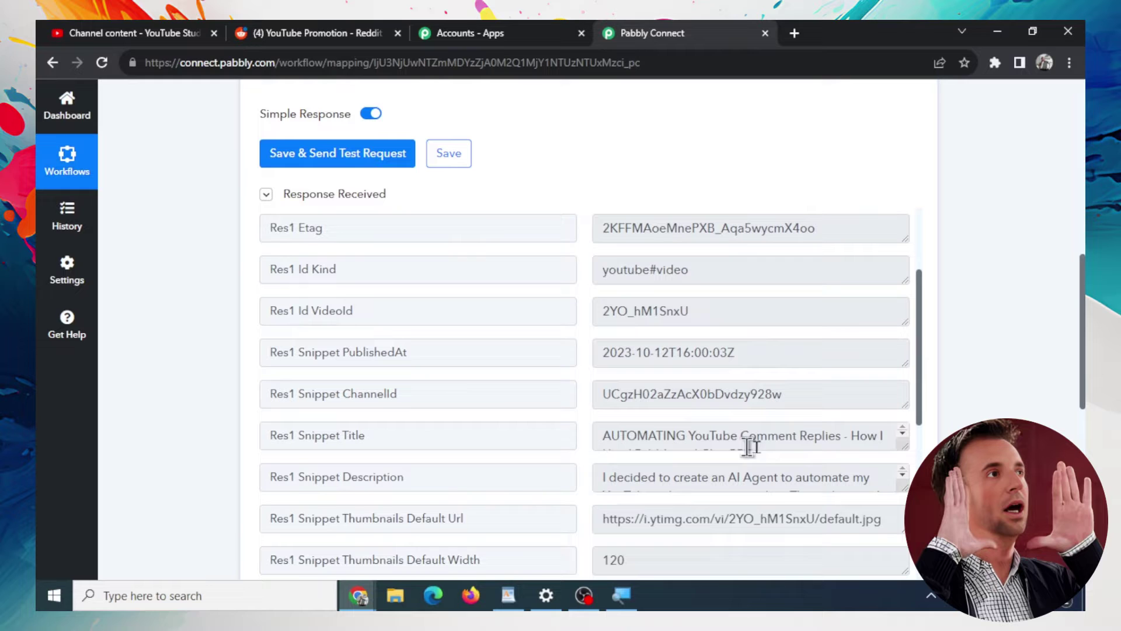
scroll(825, 435, "down", 1)
scroll(823, 441, "up", 1)
left_click(150, 33)
scroll(655, 306, "down", 1)
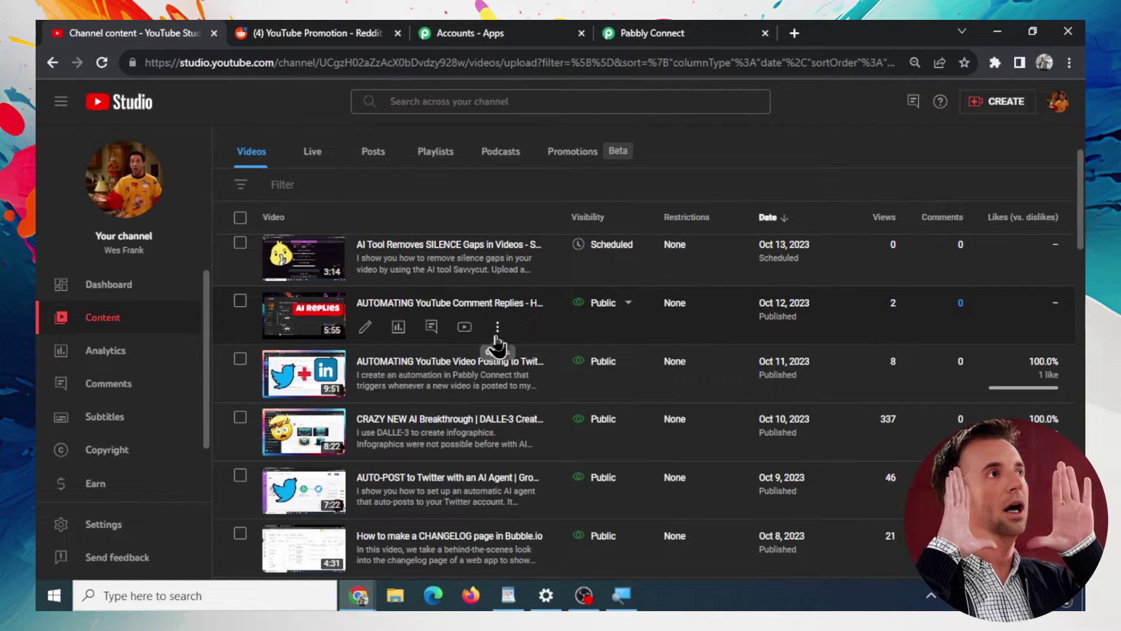
left_click(652, 33)
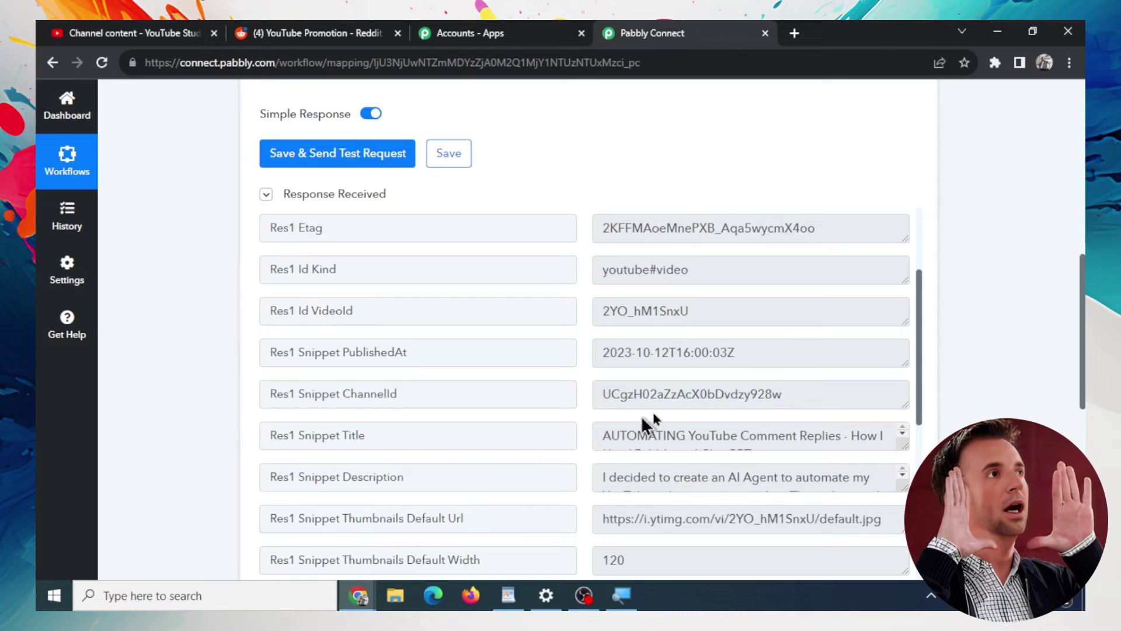
Set the action step to Reddit with the Submit a Link Post event.
left_click(454, 159)
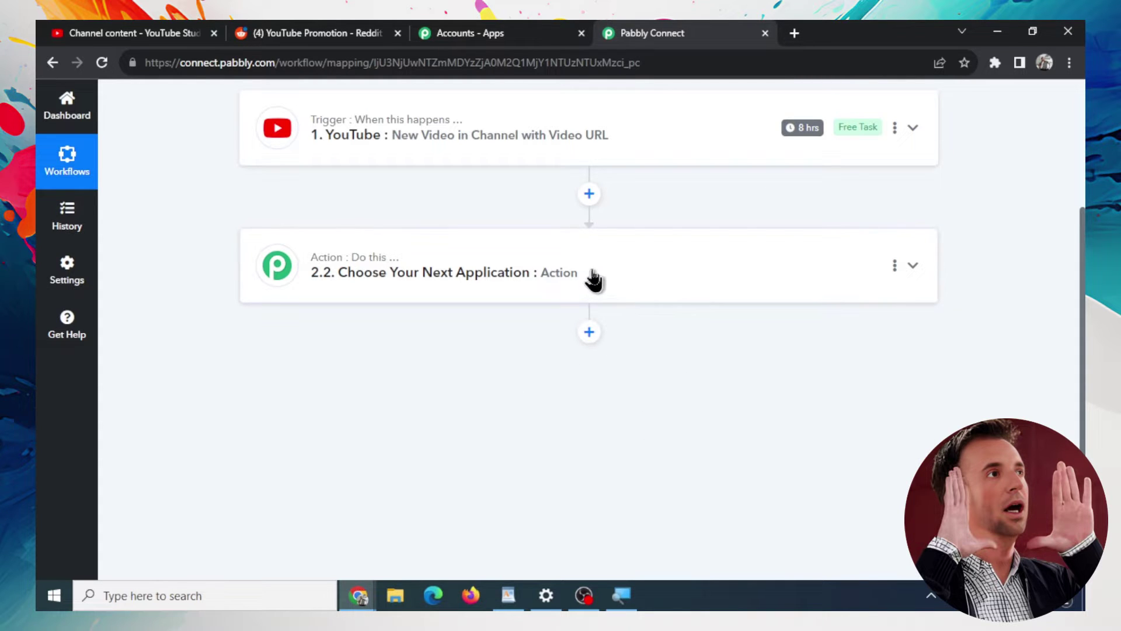
left_click(659, 274)
left_click(535, 250)
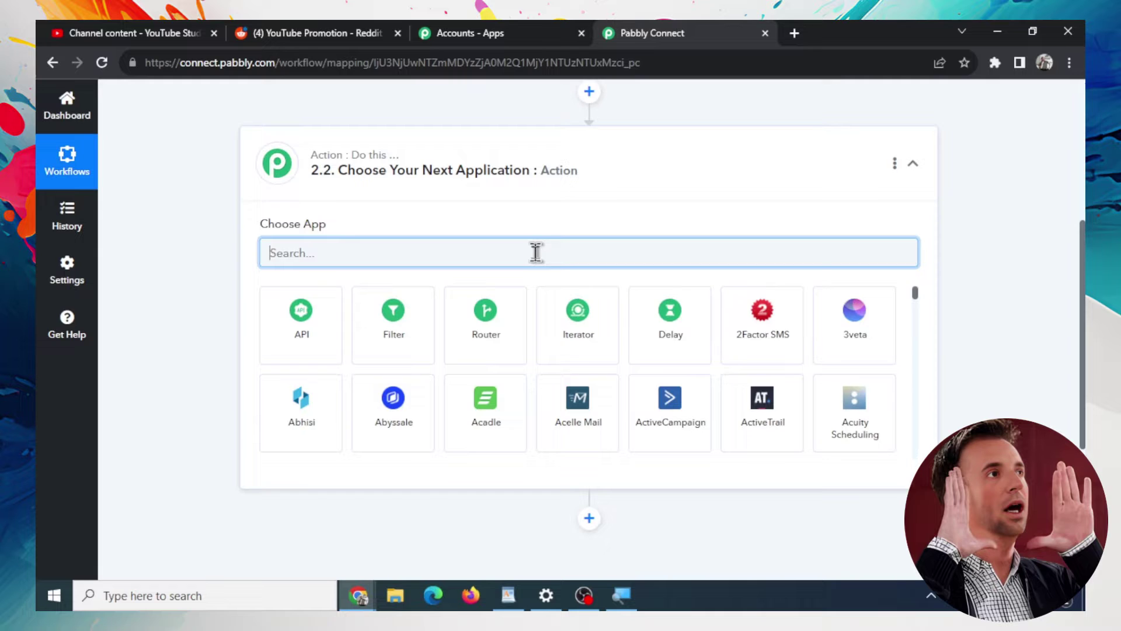
type("reddit")
left_click(301, 318)
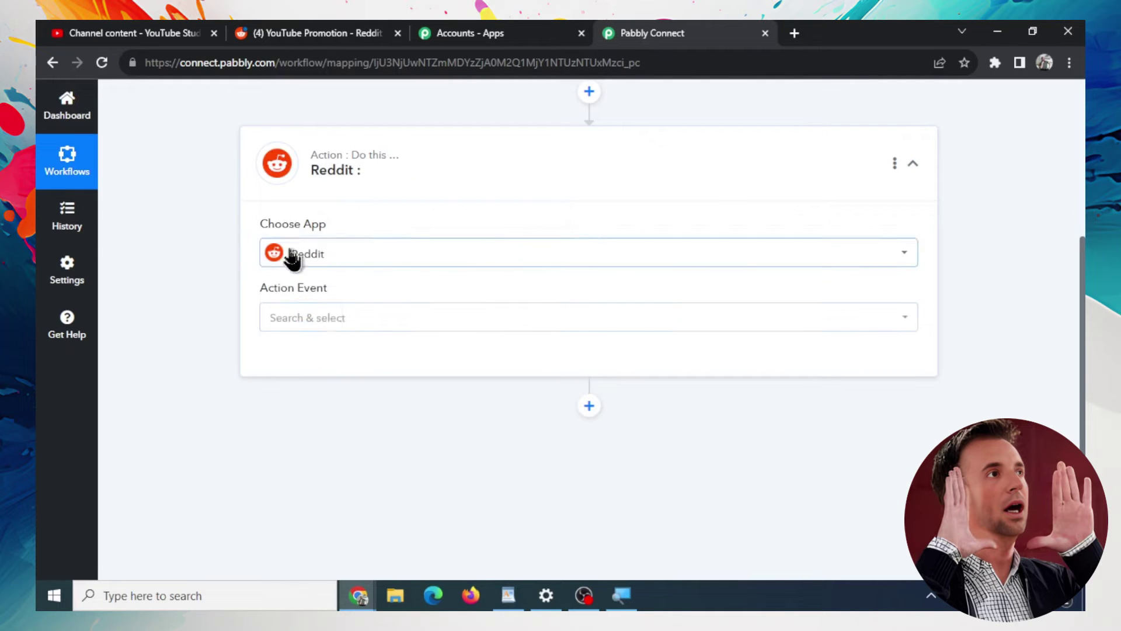
left_click(339, 321)
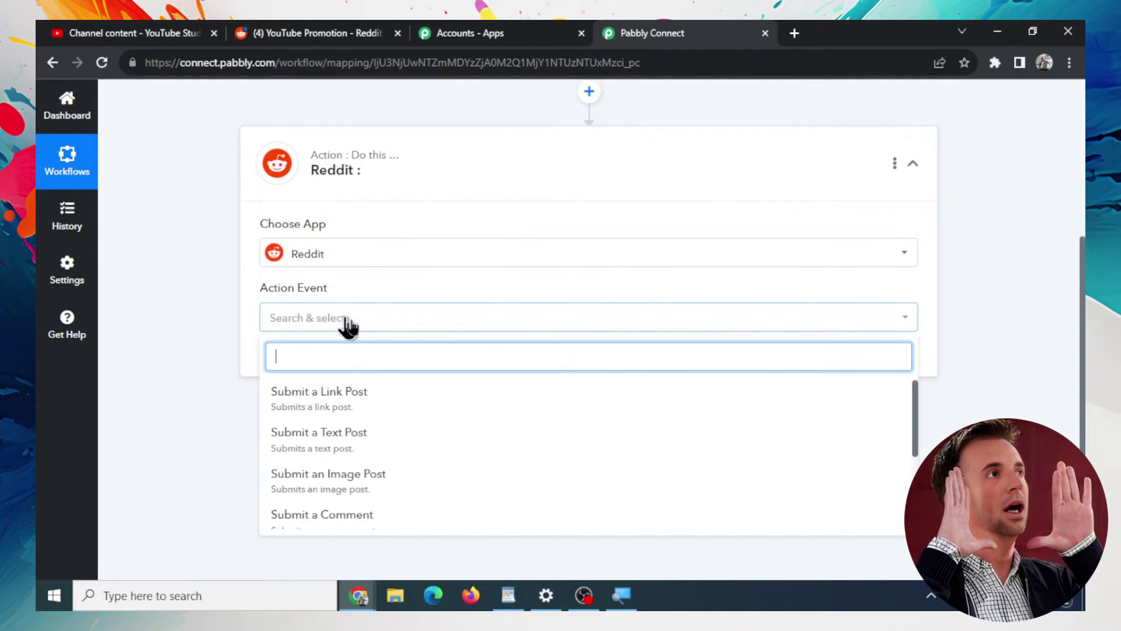
left_click(394, 405)
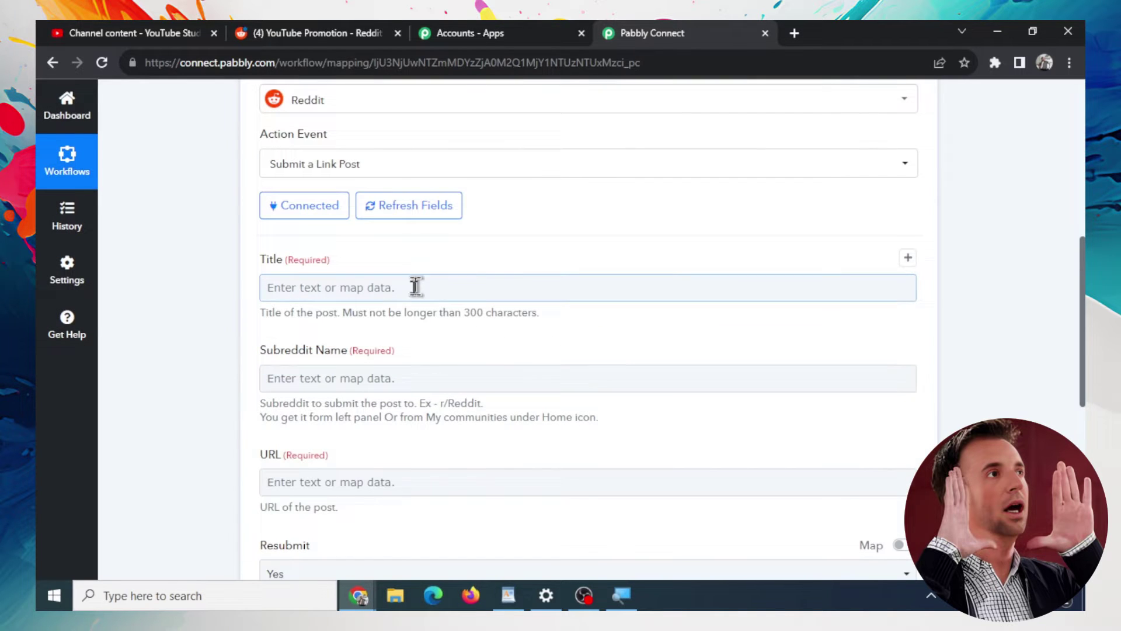
Map the YouTube video's Snippet Title into the post Title field.
left_click(392, 288)
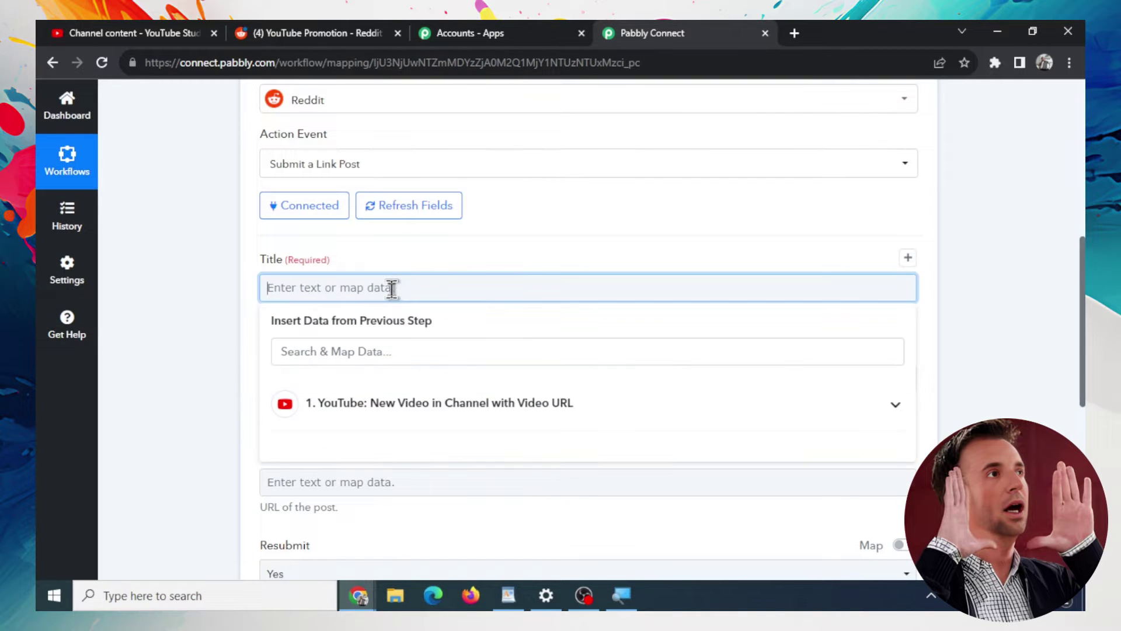
left_click(426, 409)
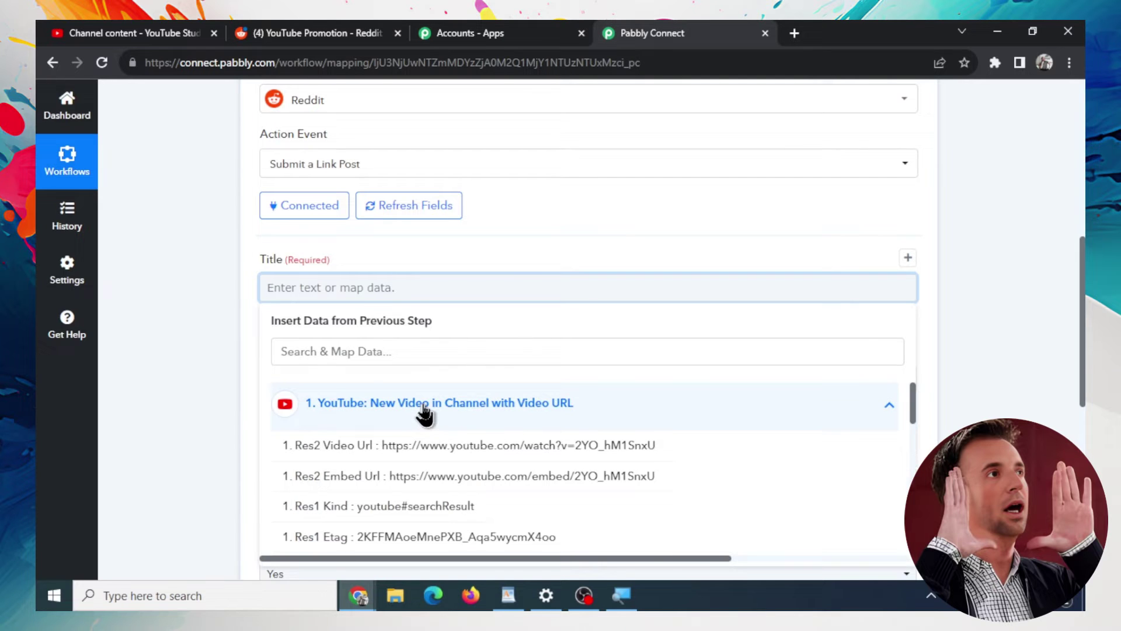
scroll(545, 453, "down", 2)
scroll(551, 447, "down", 1)
scroll(550, 447, "down", 3)
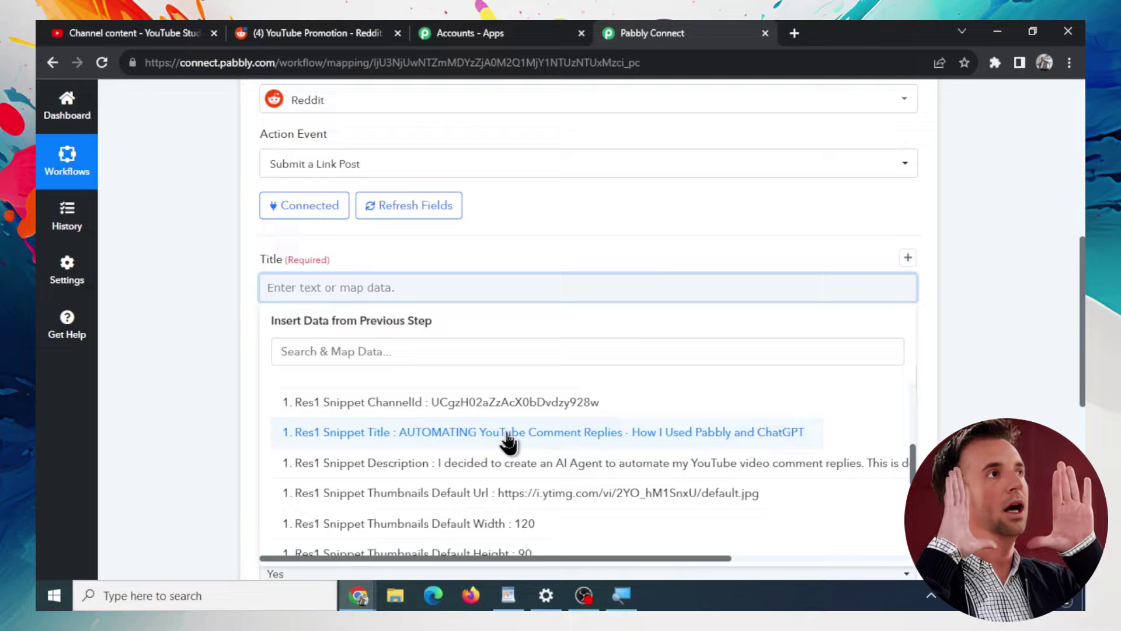
left_click(481, 435)
scroll(475, 363, "down", 3)
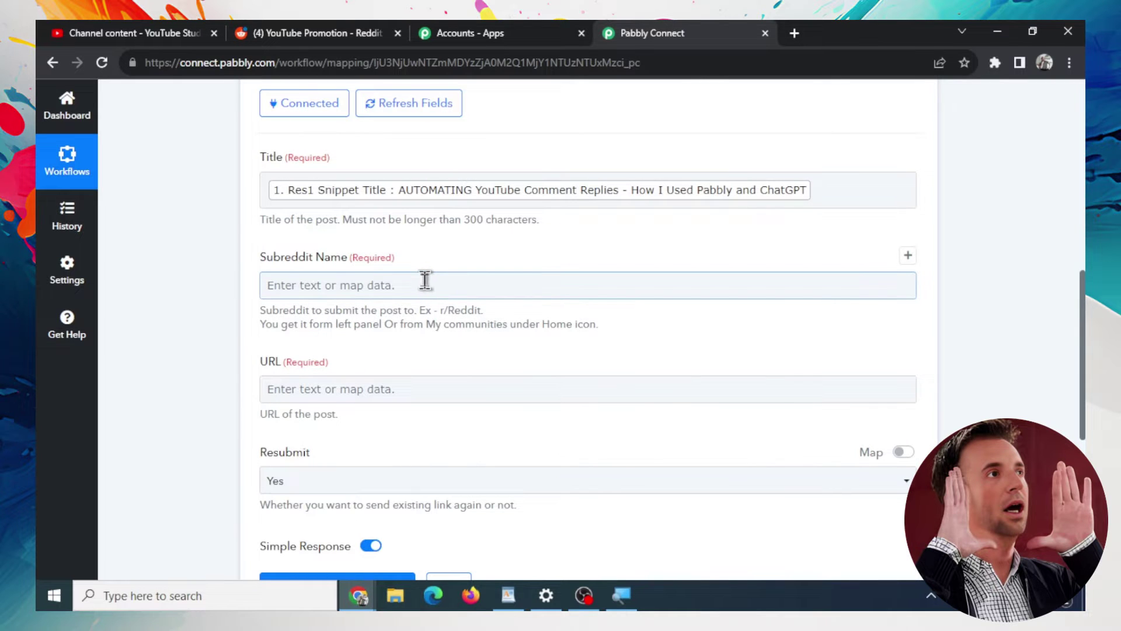
Copy the YouTube Promotion subreddit name from Reddit into Subreddit Name.
left_click(320, 32)
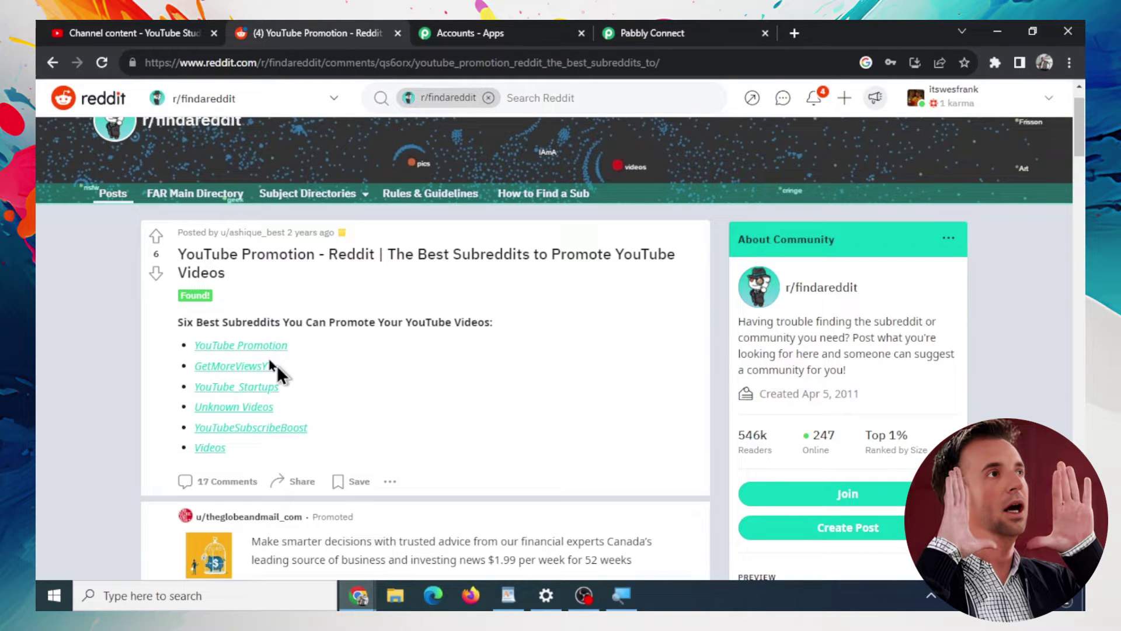
left_click_drag(298, 350, 225, 343)
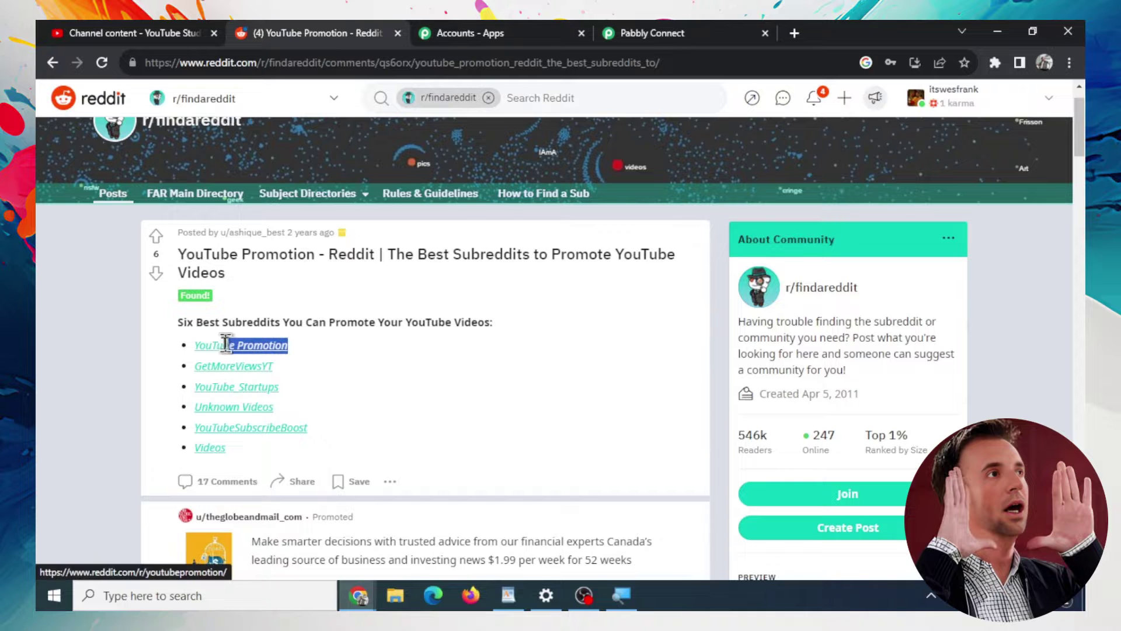
left_click(652, 33)
left_click(340, 288)
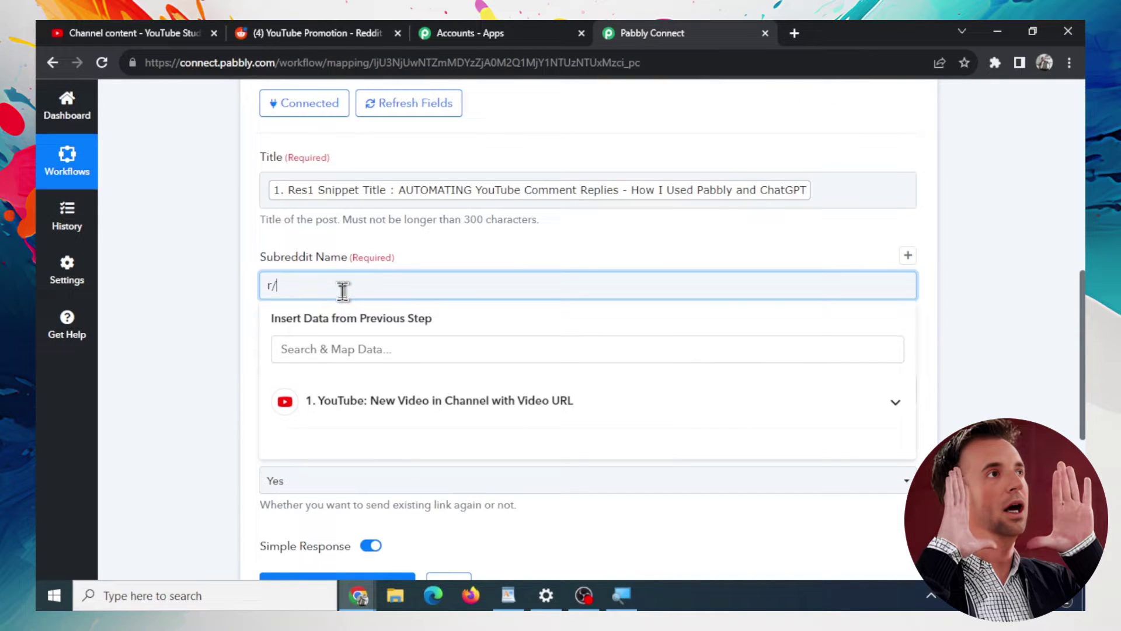
type("YouTube Promotion")
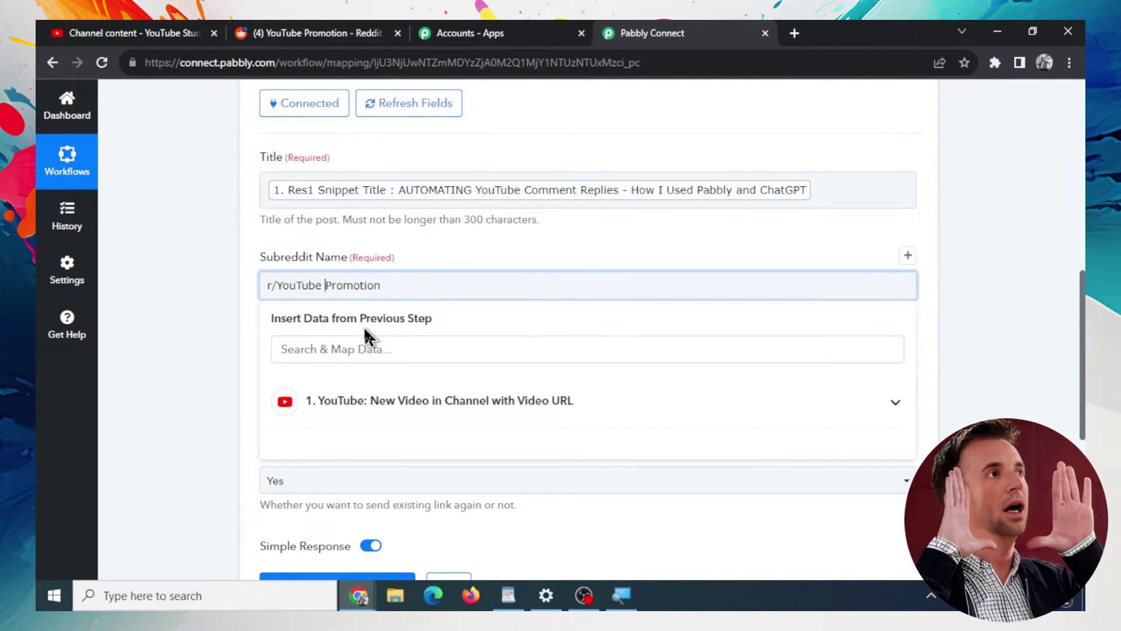
Check the subreddit's real name and fix the spelling in Subreddit Name.
left_click(328, 30)
right_click(241, 344)
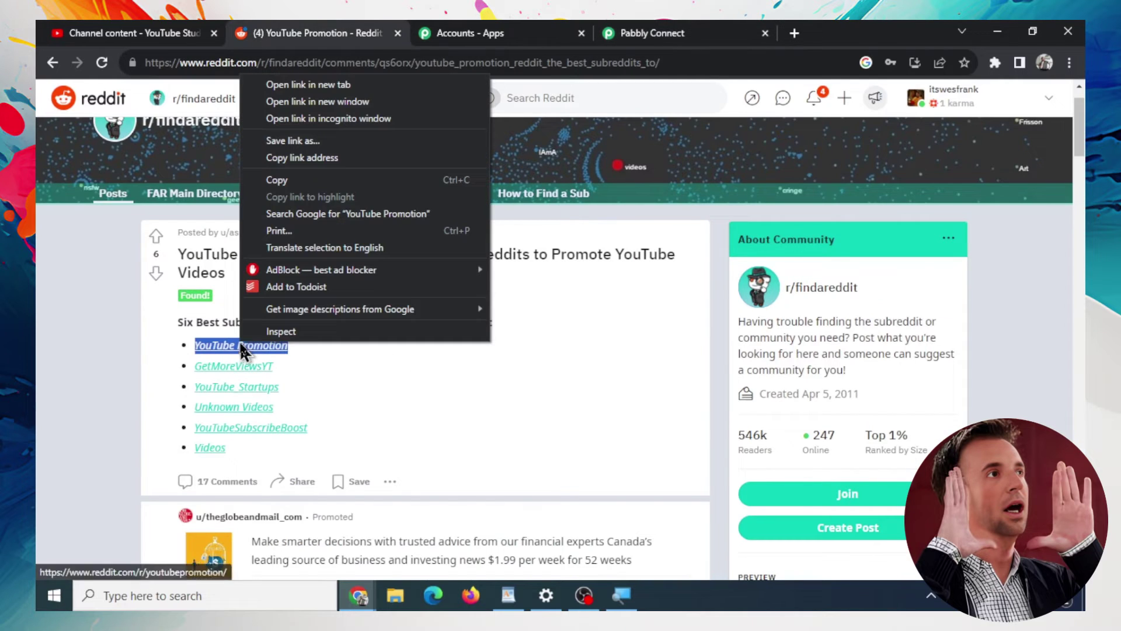
left_click(321, 85)
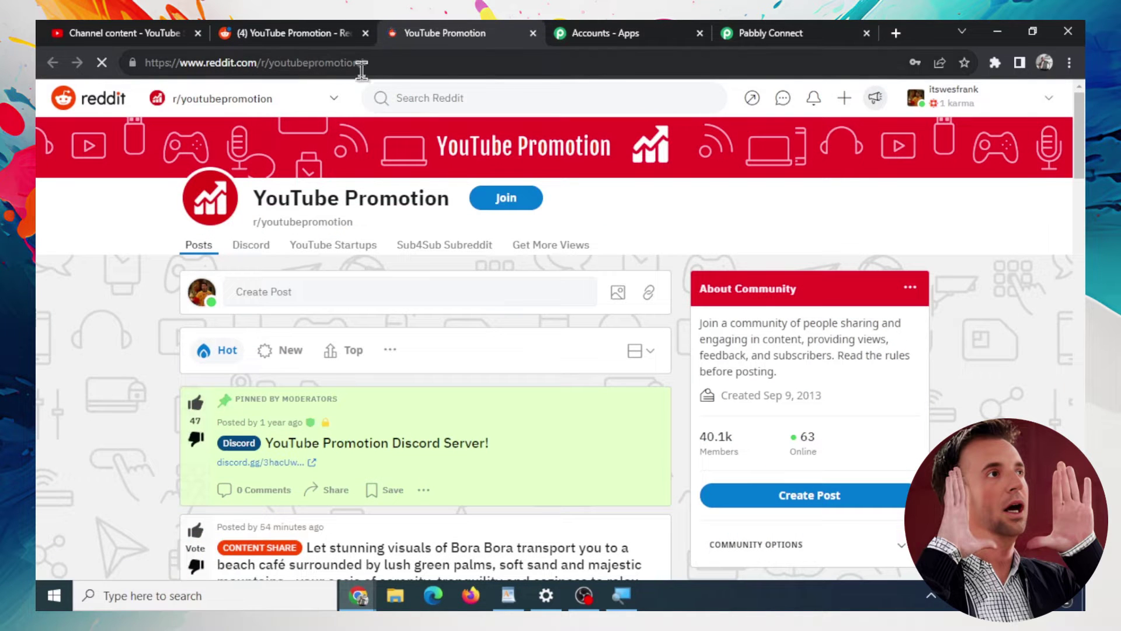
left_click(532, 32)
key("BackSpace")
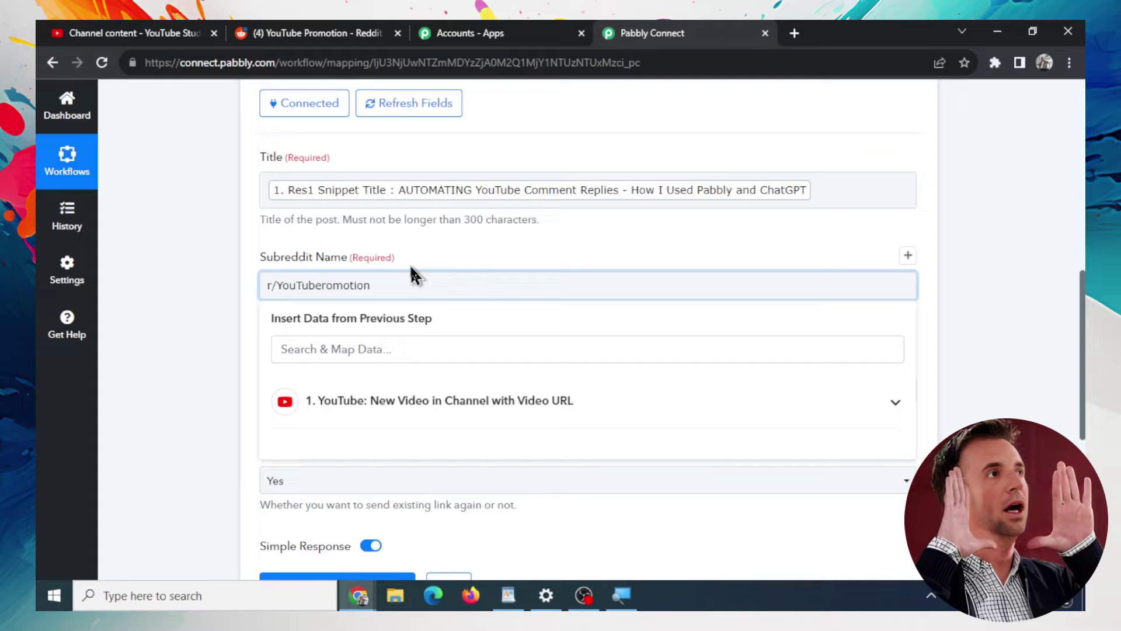
key("Left")
key("Left")
key("Left")
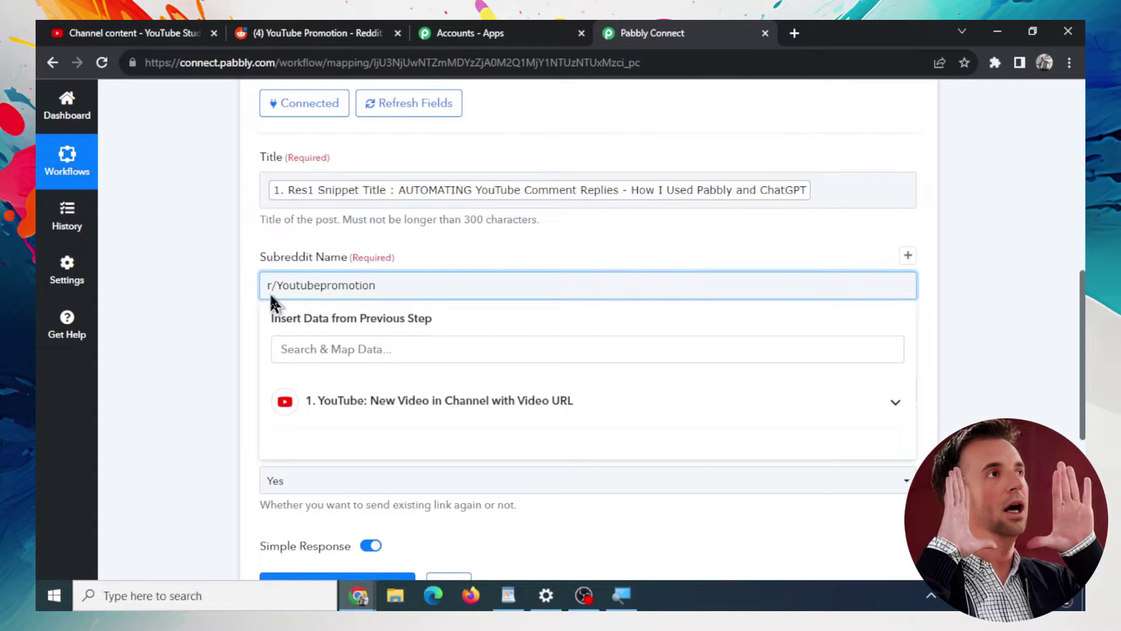
key("BackSpace")
type("t")
left_click(916, 320)
Map the YouTube Video Url into the URL field and send a test post.
left_click(490, 340)
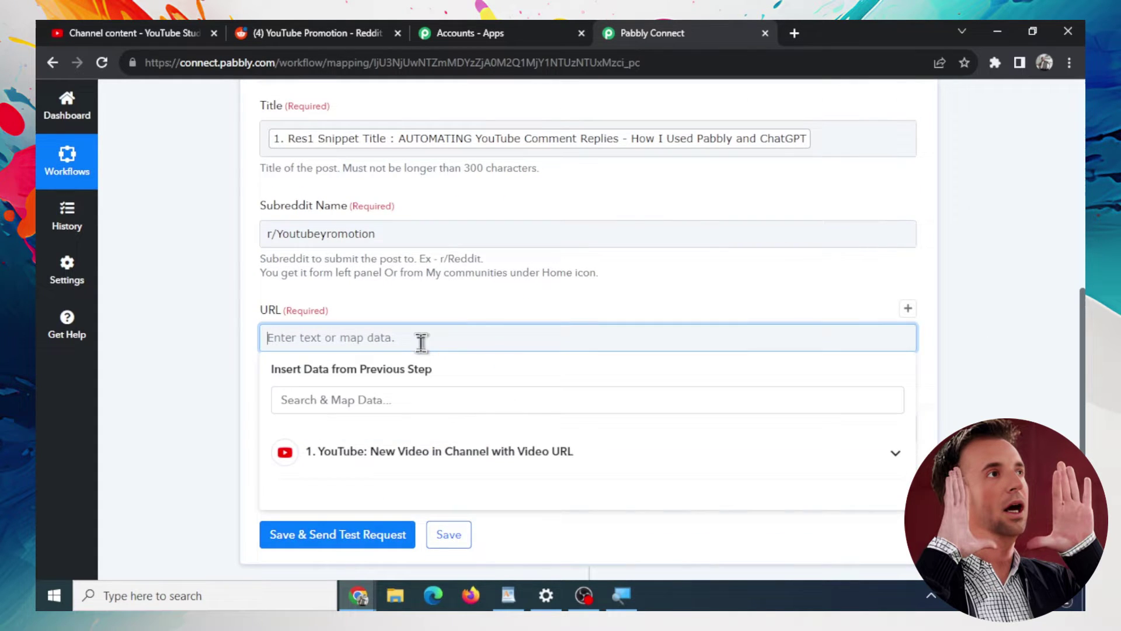
left_click(418, 449)
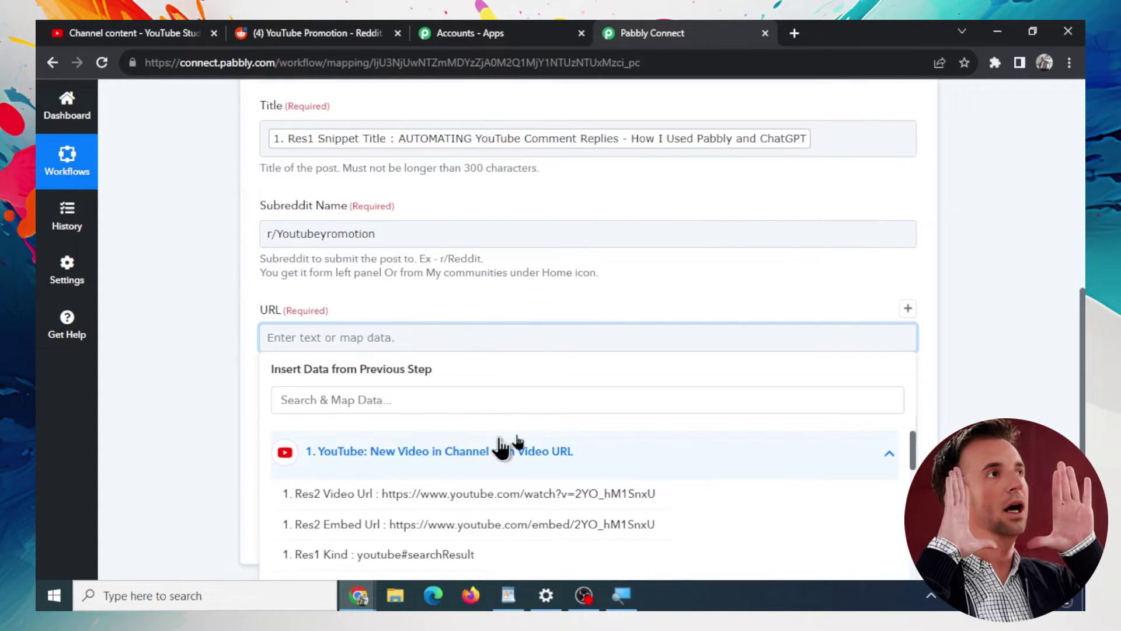
left_click(499, 495)
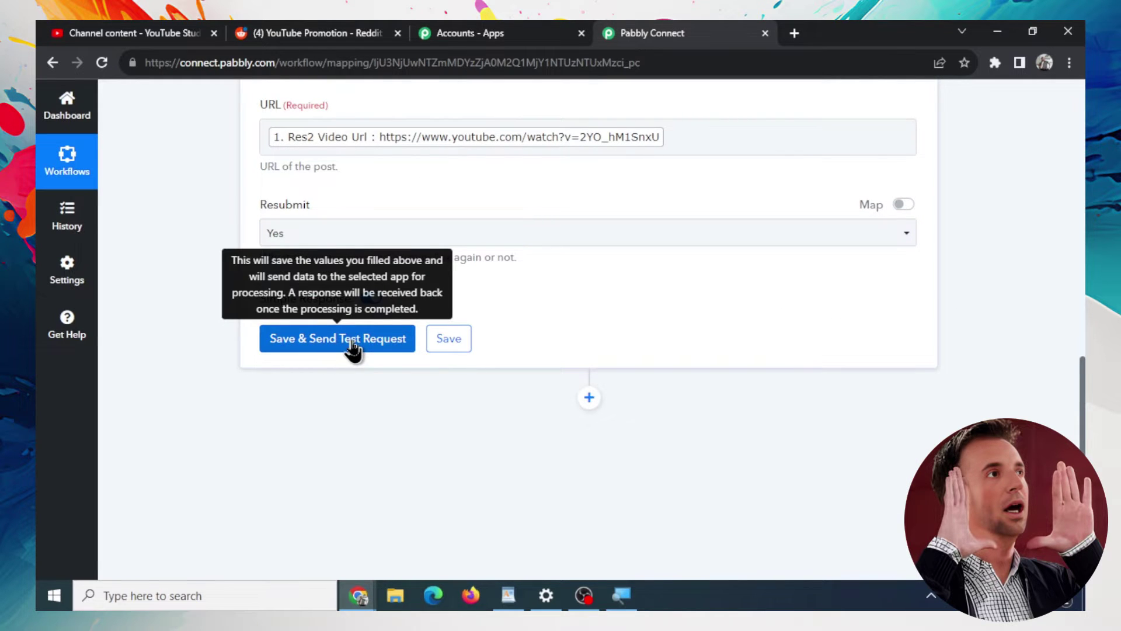
left_click(353, 344)
Correct the misspelled subreddit name to r/Youtubepromotion.
scroll(726, 405, "up", 2)
scroll(709, 430, "up", 2)
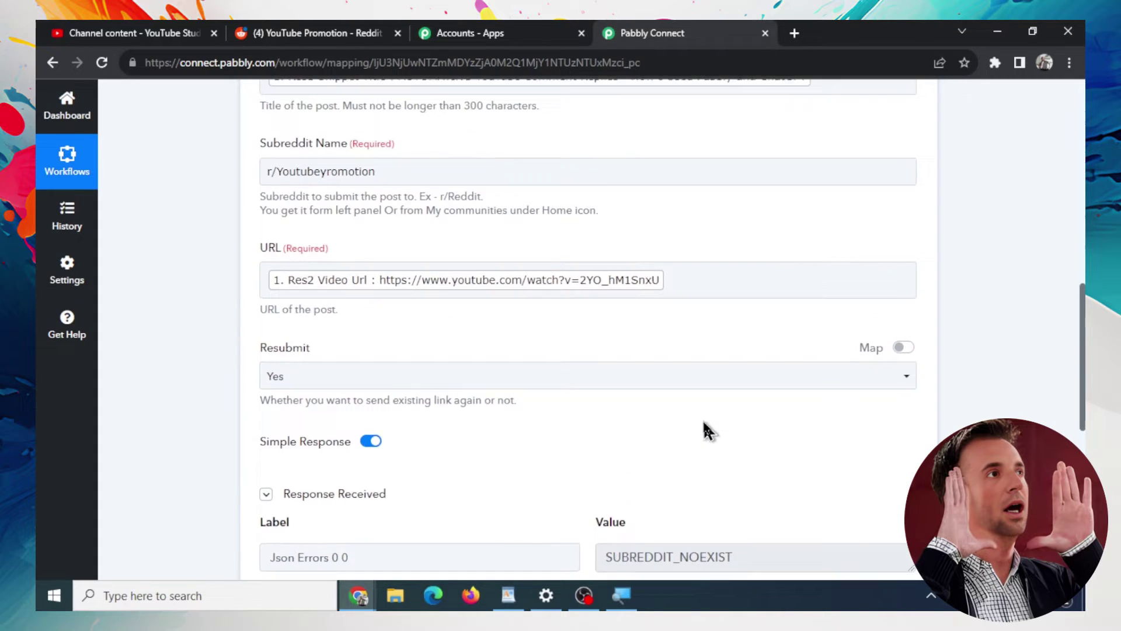
scroll(418, 430, "up", 1)
left_click(359, 232)
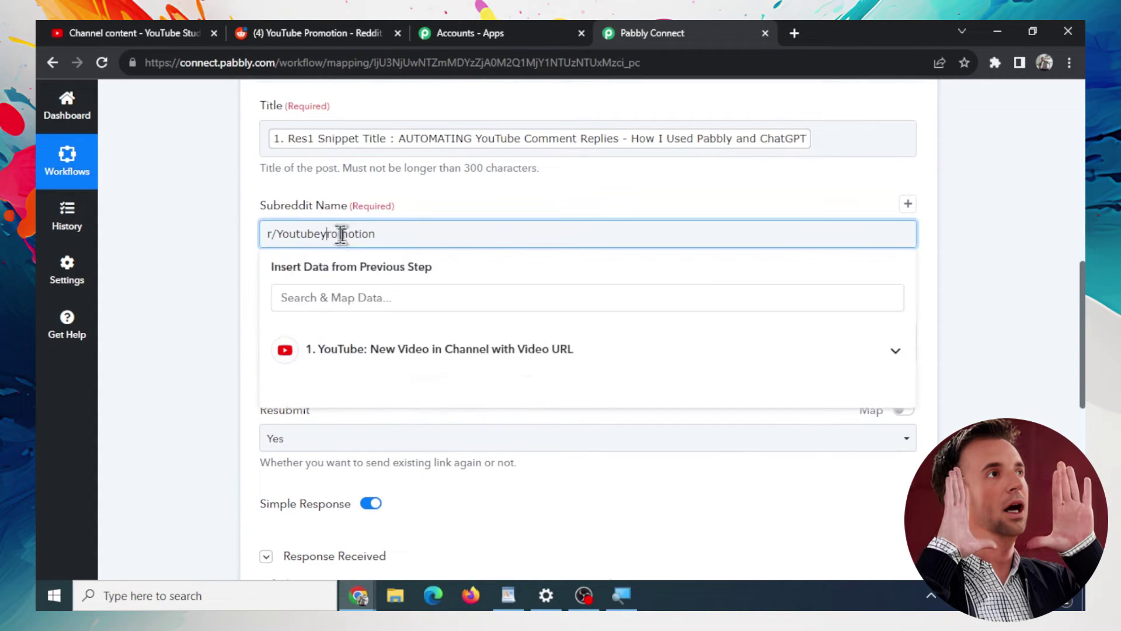
type("p")
left_click(975, 258)
scroll(975, 258, "down", 2)
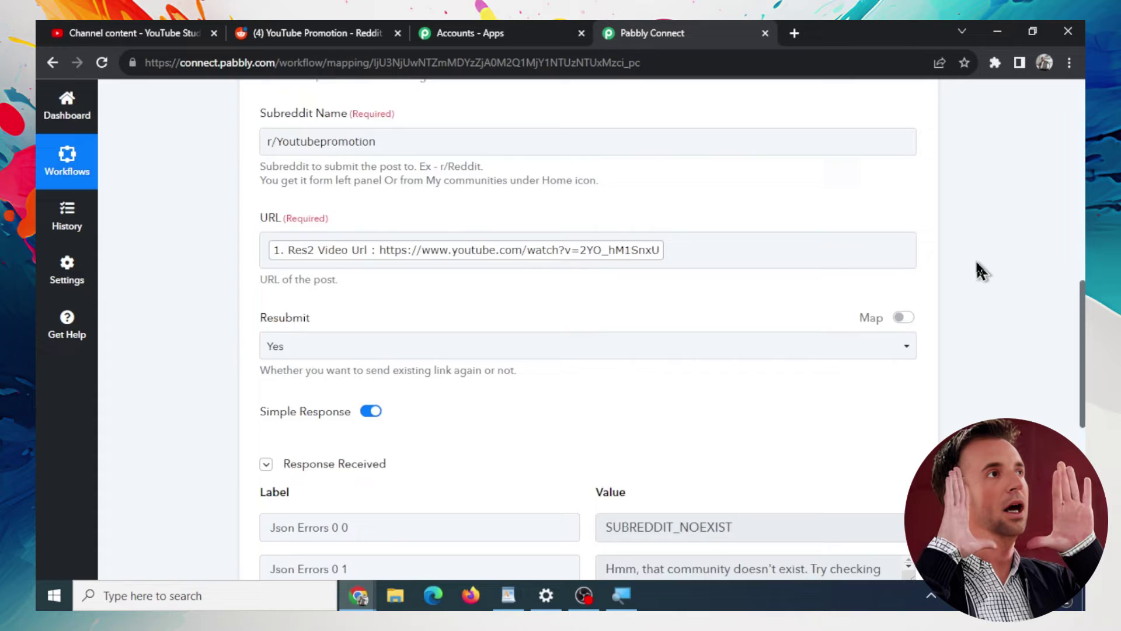
scroll(771, 339, "down", 4)
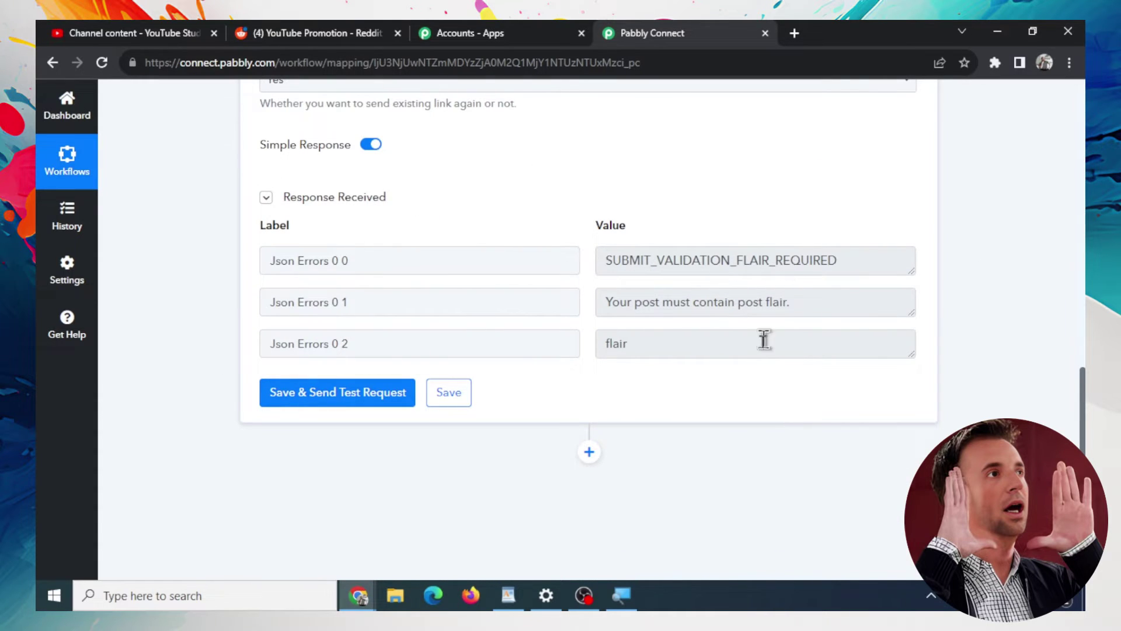
Start a new r/findareddit post and look at the available post flair options.
left_click(318, 33)
scroll(879, 300, "down", 2)
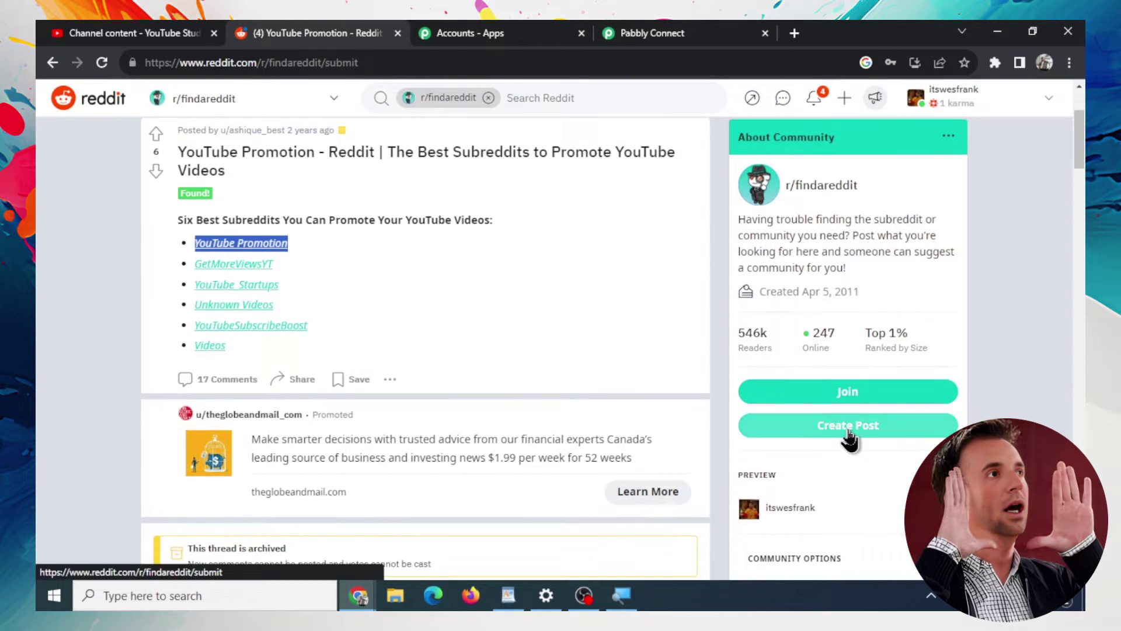
left_click(850, 429)
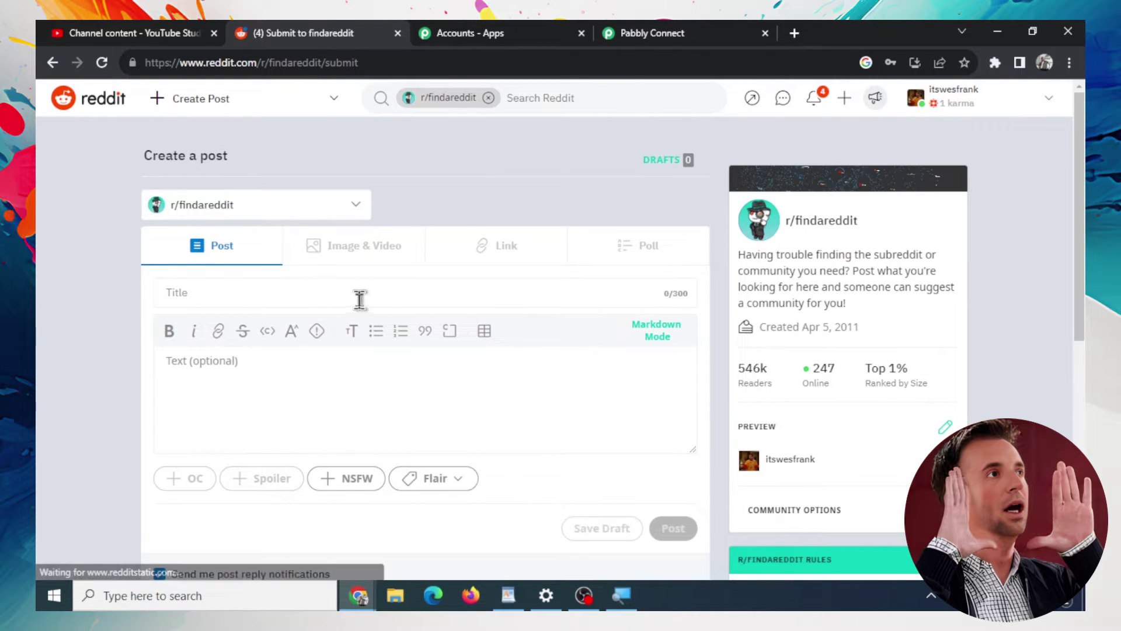
left_click(444, 479)
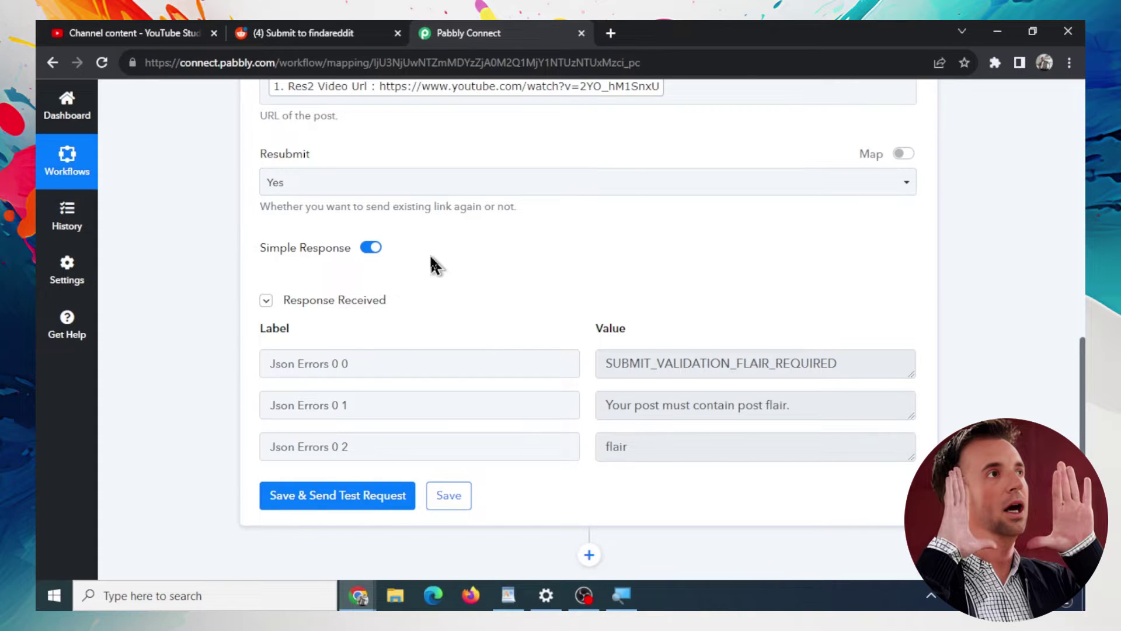
scroll(430, 258, "up", 2)
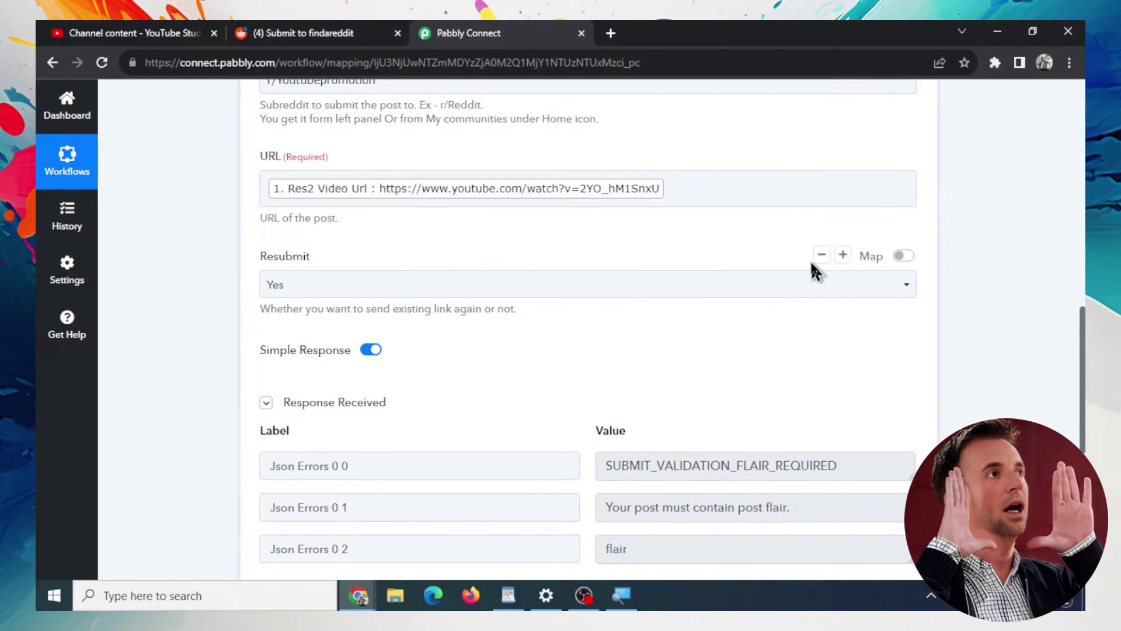
scroll(815, 271, "down", 2)
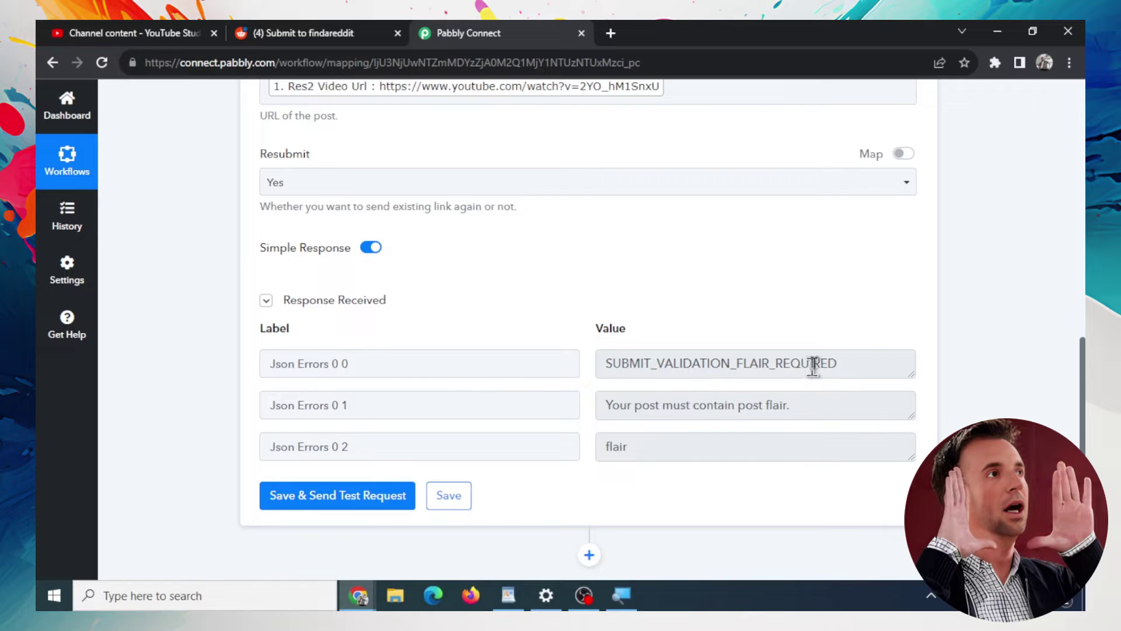
Inspect the SUBMIT_VALIDATION_FLAIR_REQUIRED error in the Pabbly test response, then return to Reddit.
left_click(823, 410)
left_click(675, 442)
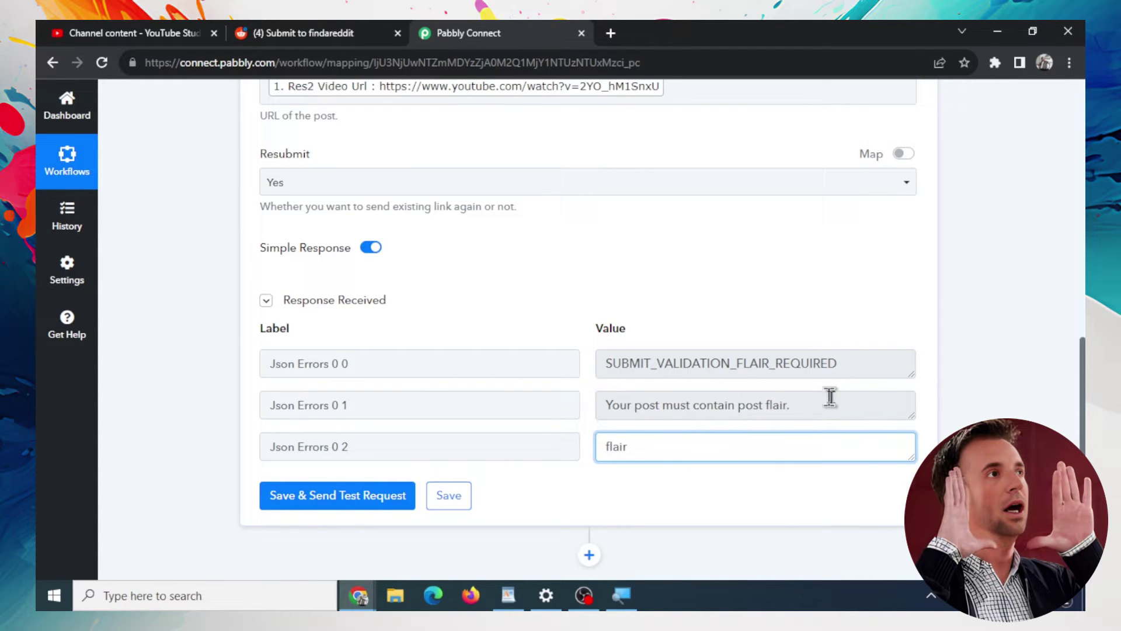
left_click(835, 398)
left_click(858, 364)
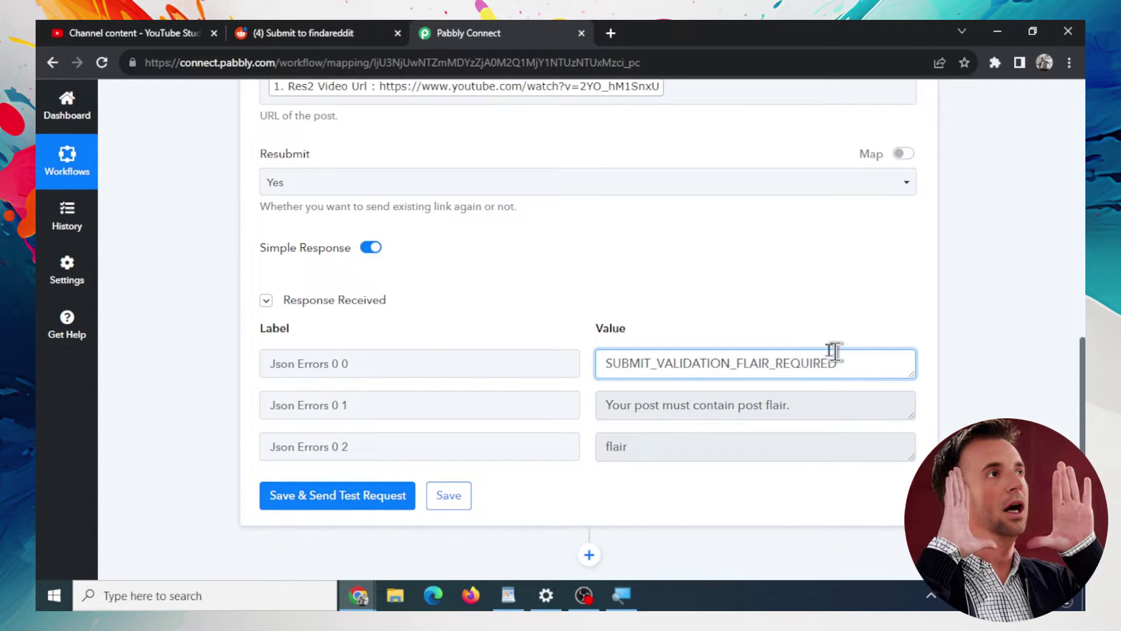
scroll(829, 359, "down", 1)
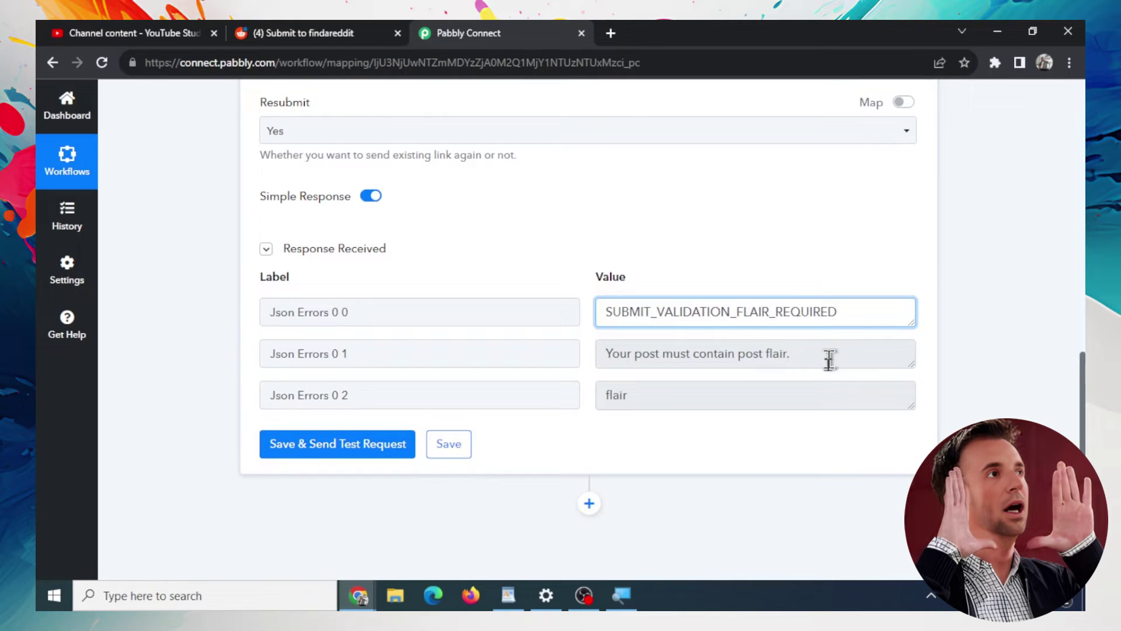
scroll(764, 397, "up", 1)
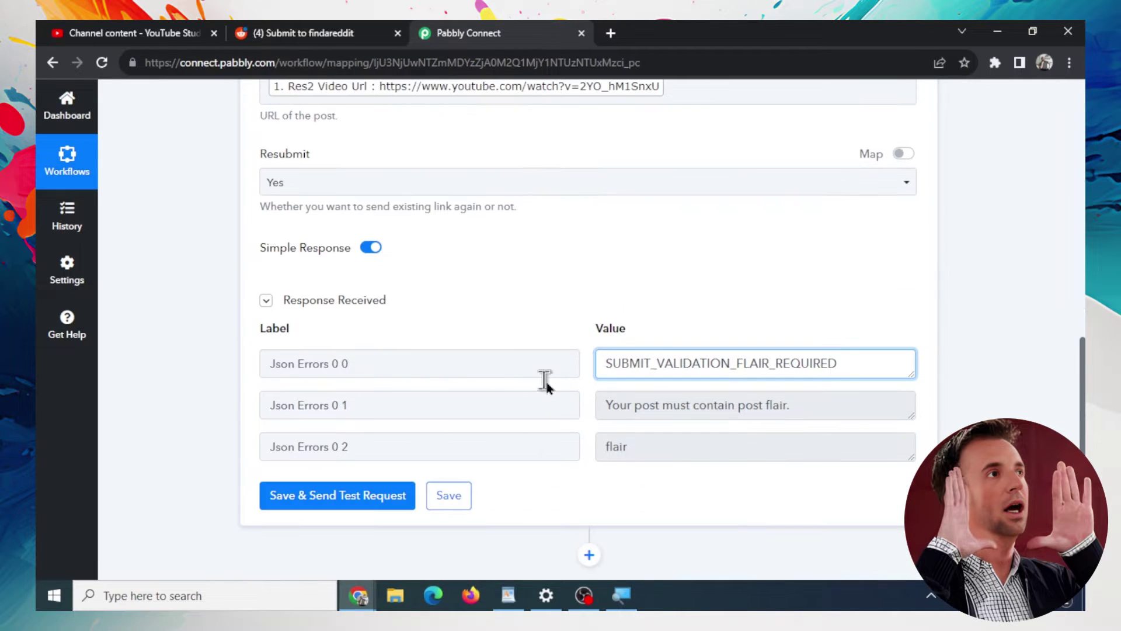
left_click(334, 32)
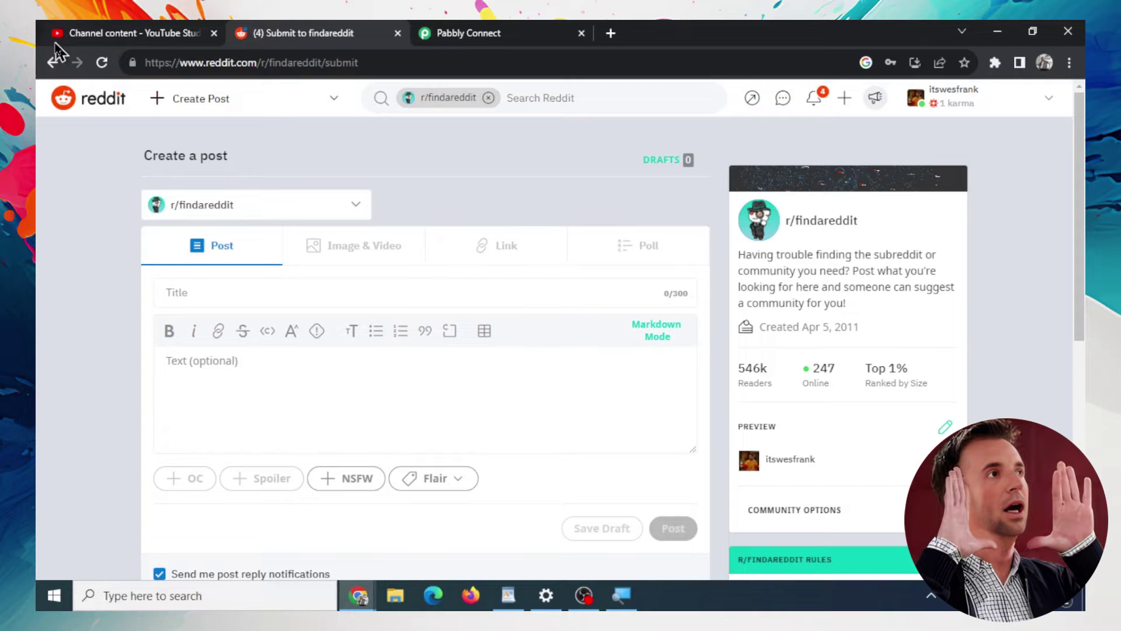
Retarget the post to GetMoreViewsYT, resend the test, and select the returned post URL.
left_click(52, 63)
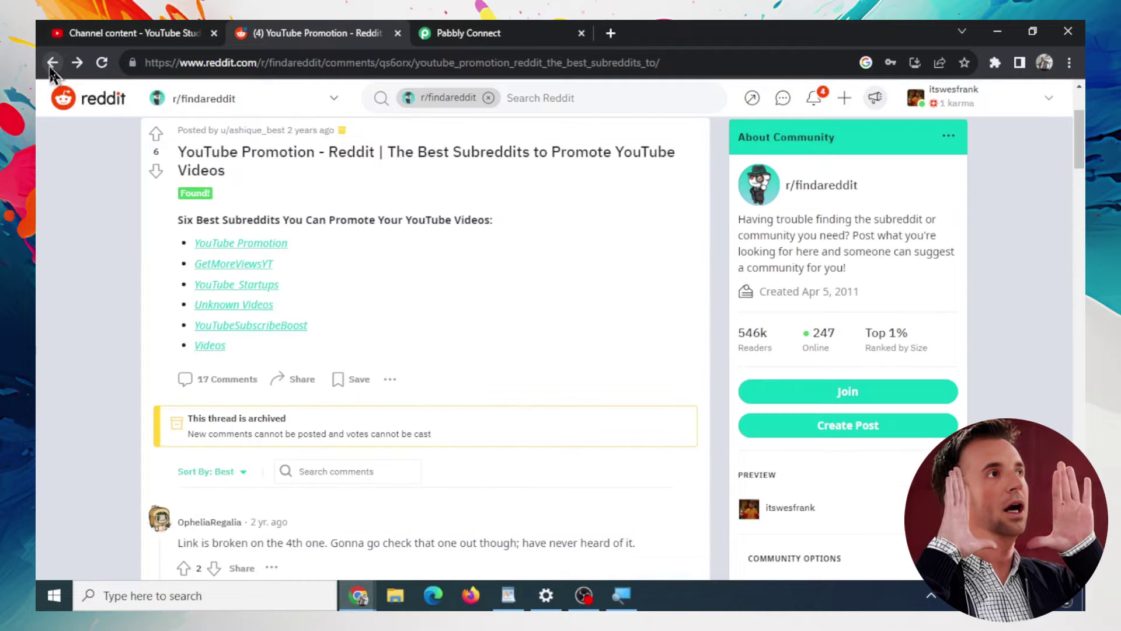
left_click(51, 65)
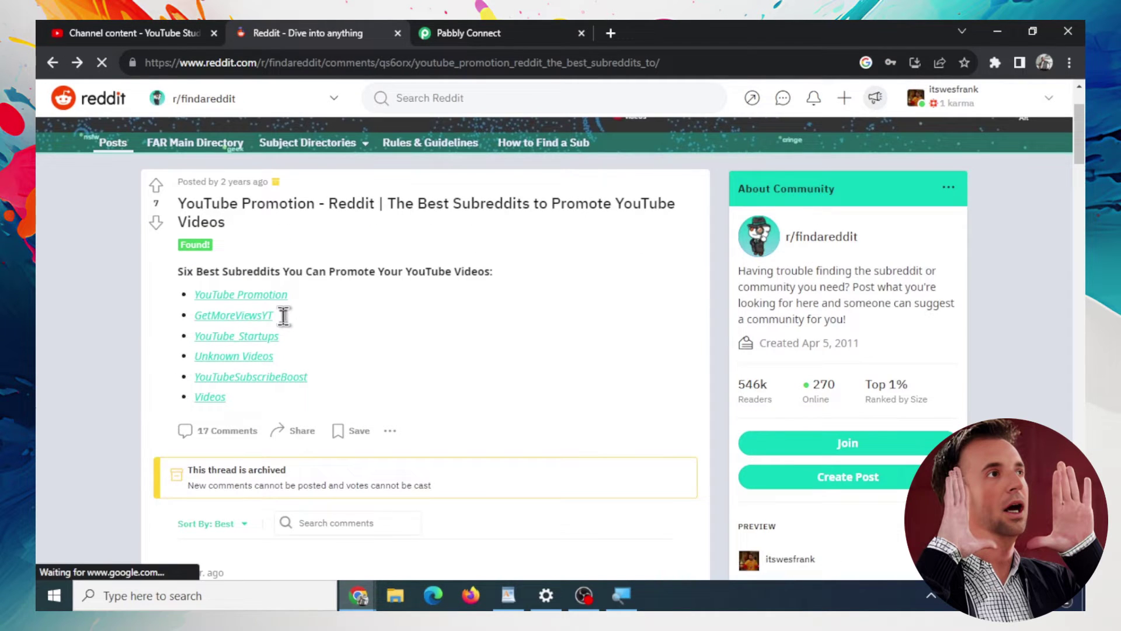
left_click_drag(275, 315, 195, 316)
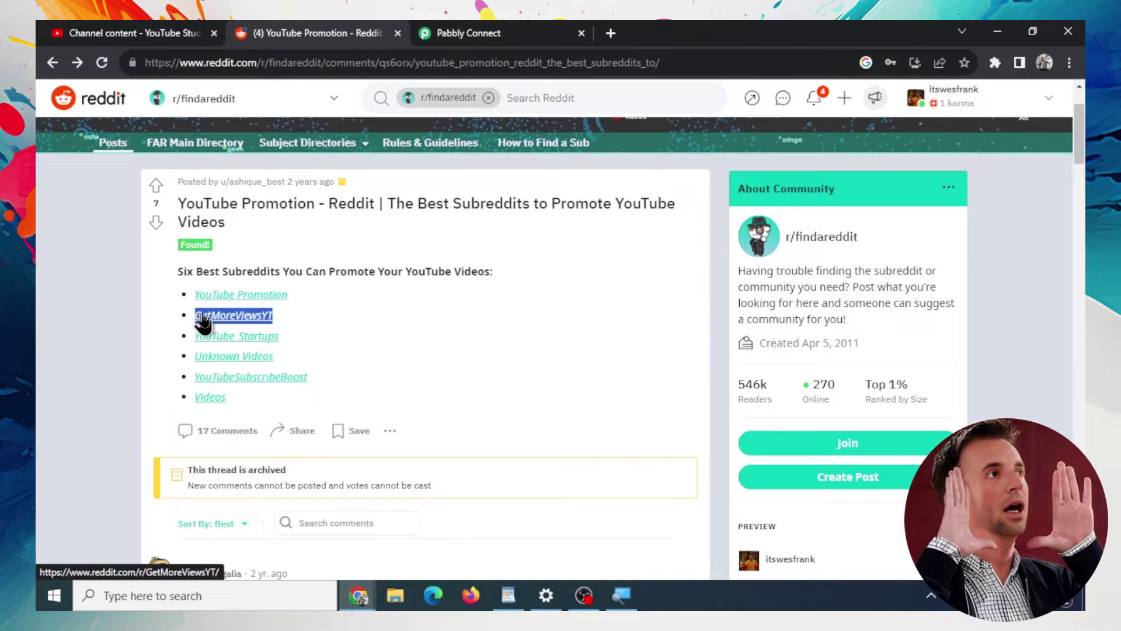
key("ctrl+Tab")
key("BackSpace")
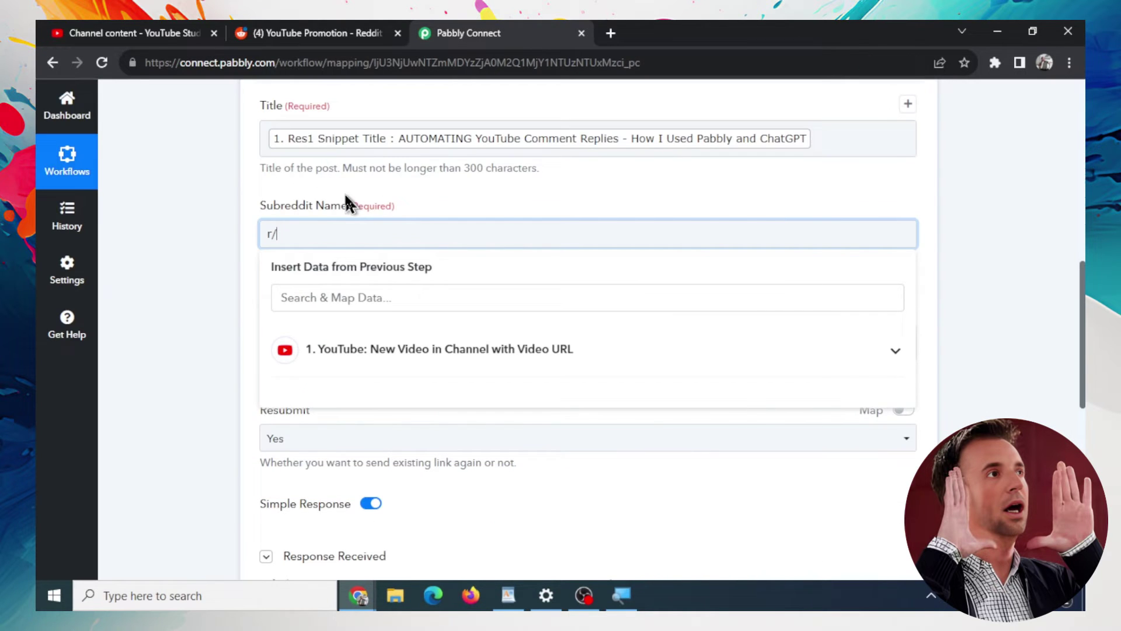
left_click(351, 403)
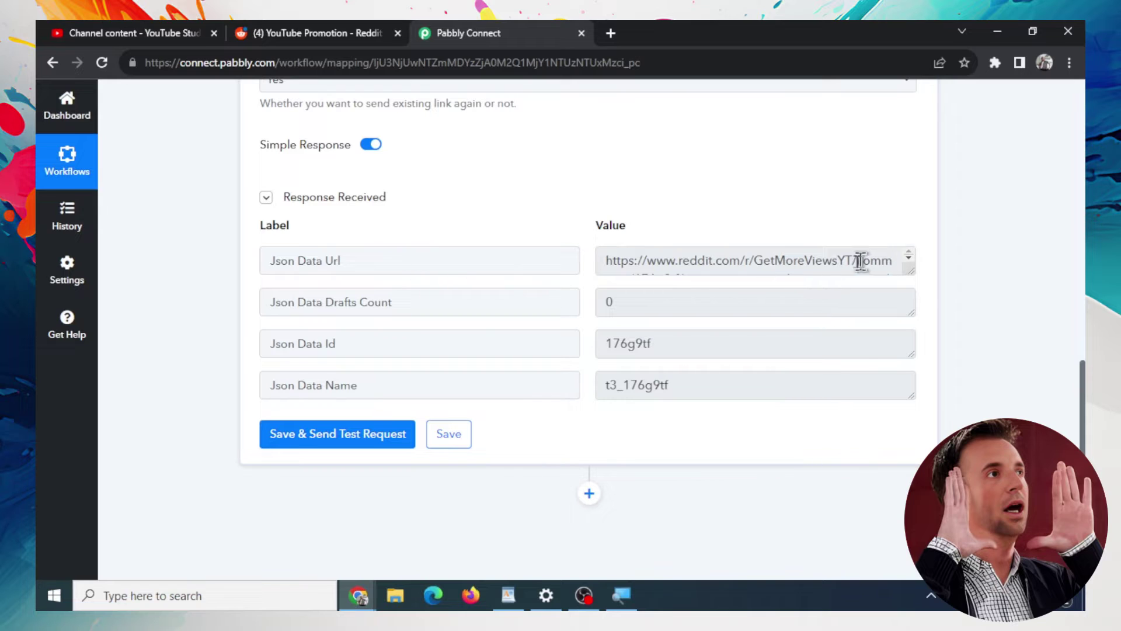
left_click_drag(860, 260, 597, 233)
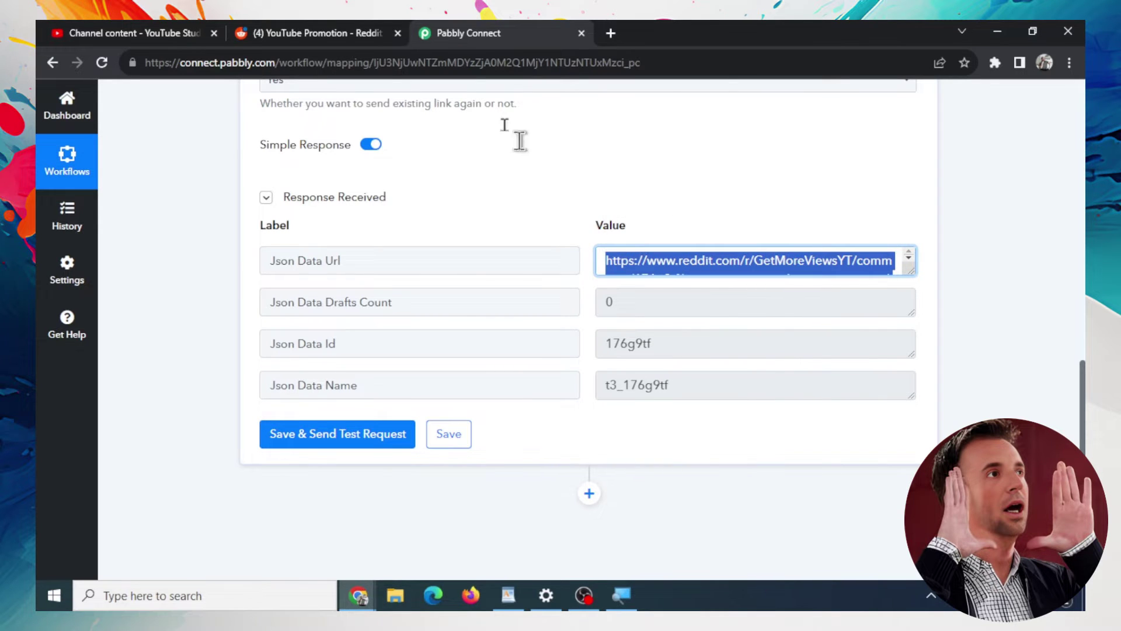
Open the copied post URL in a new tab and note the removal notice.
left_click(611, 32)
type("https://www.reddit.com/r/GetMoreViewsYT/comments/176g9tf/automating_youtube_comment_replies_how_i_used/")
key("Return")
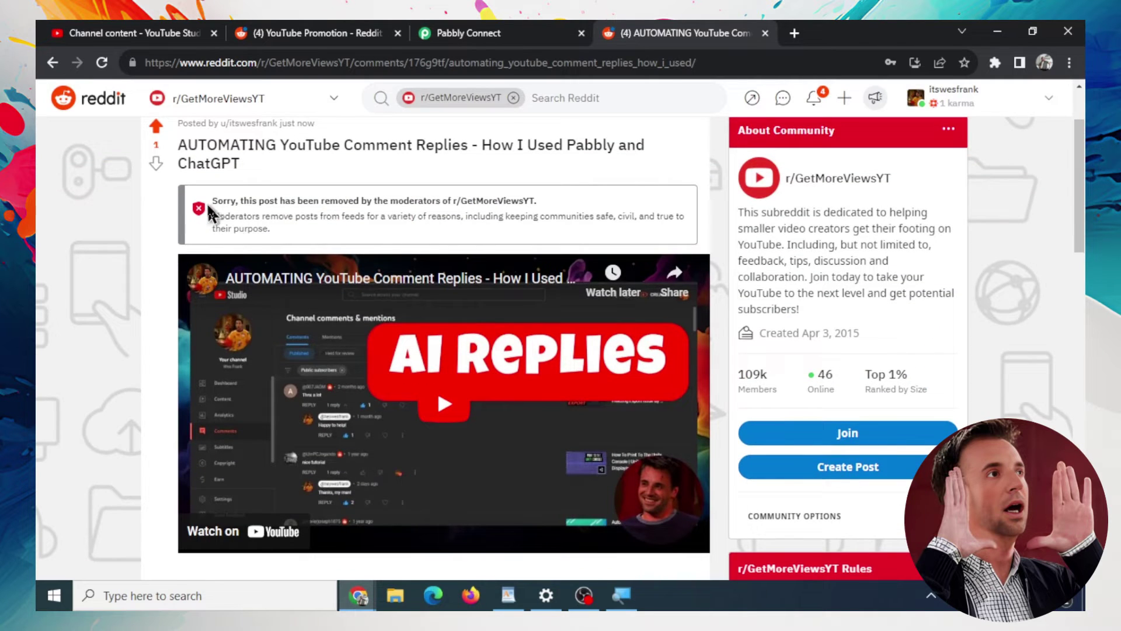
left_click_drag(210, 202, 549, 206)
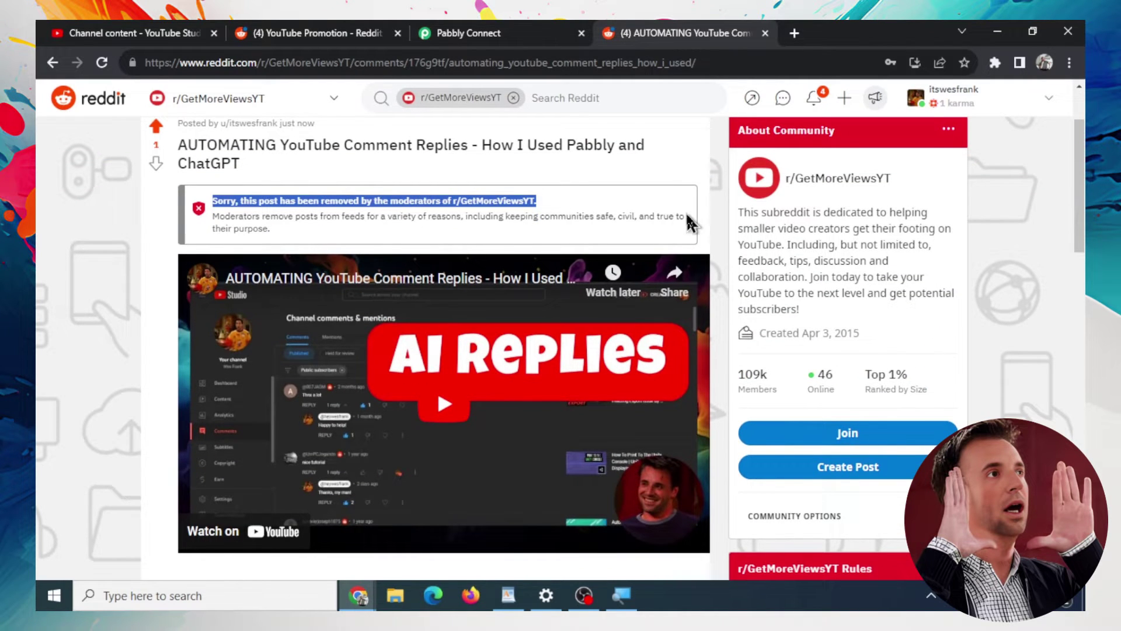
Join r/GetMoreViewsYT and read Rule 1's 20-karma requirement.
left_click(845, 435)
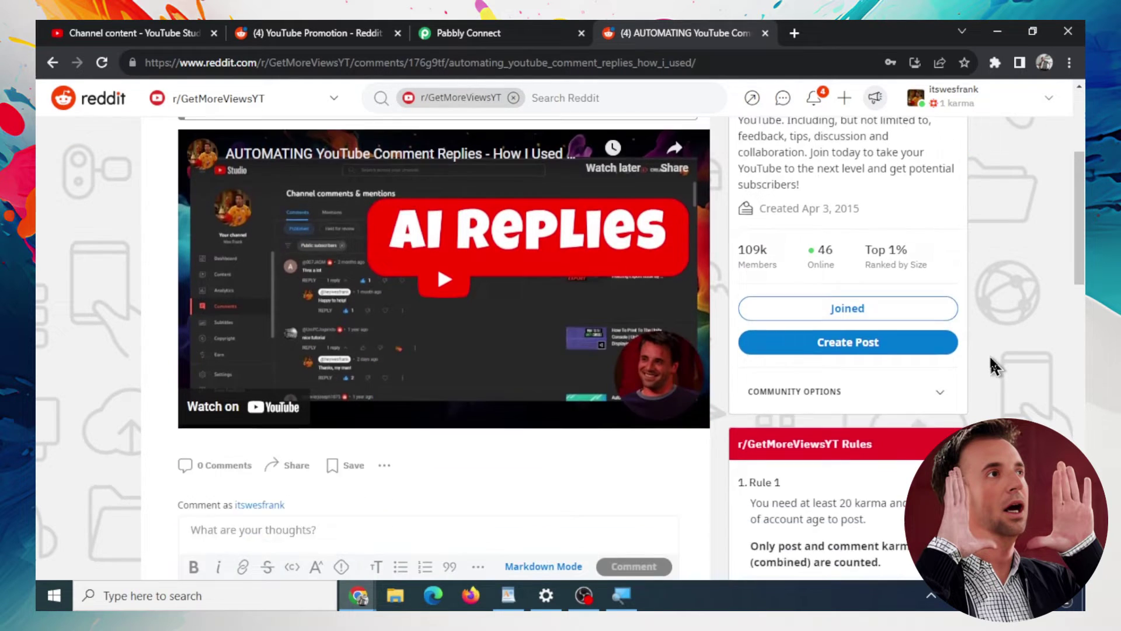
scroll(993, 362, "down", 3)
scroll(947, 322, "down", 1)
scroll(920, 319, "down", 1)
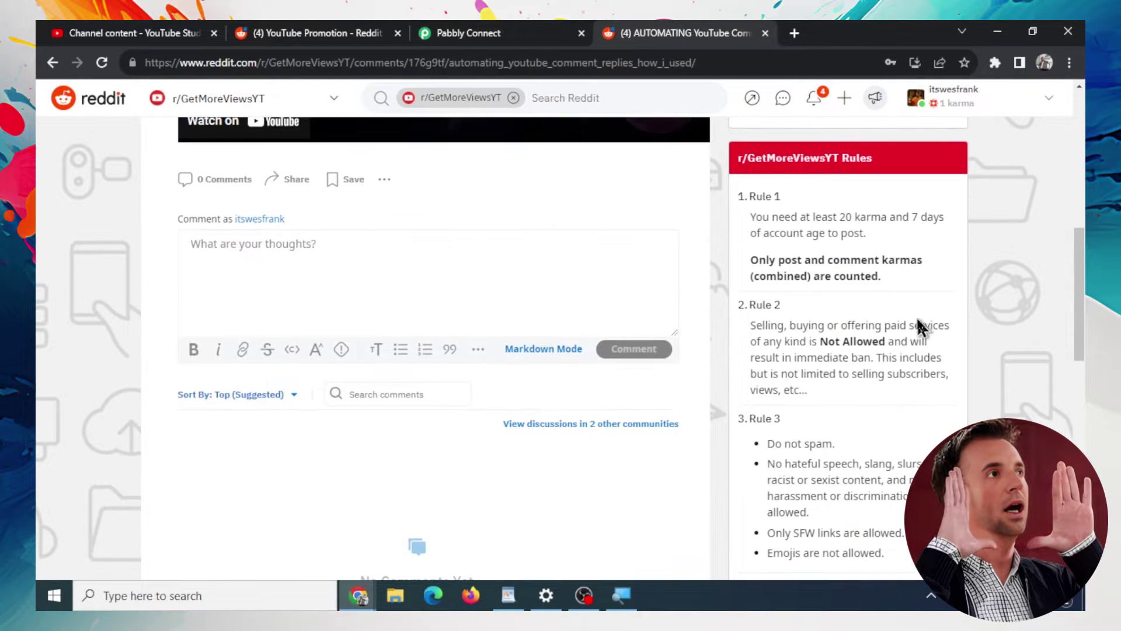
mouse_move(749, 217)
left_mouse_down()
mouse_move(917, 220)
mouse_move(953, 240)
left_mouse_up()
left_click(896, 249)
left_click_drag(1080, 300, 1080, 169)
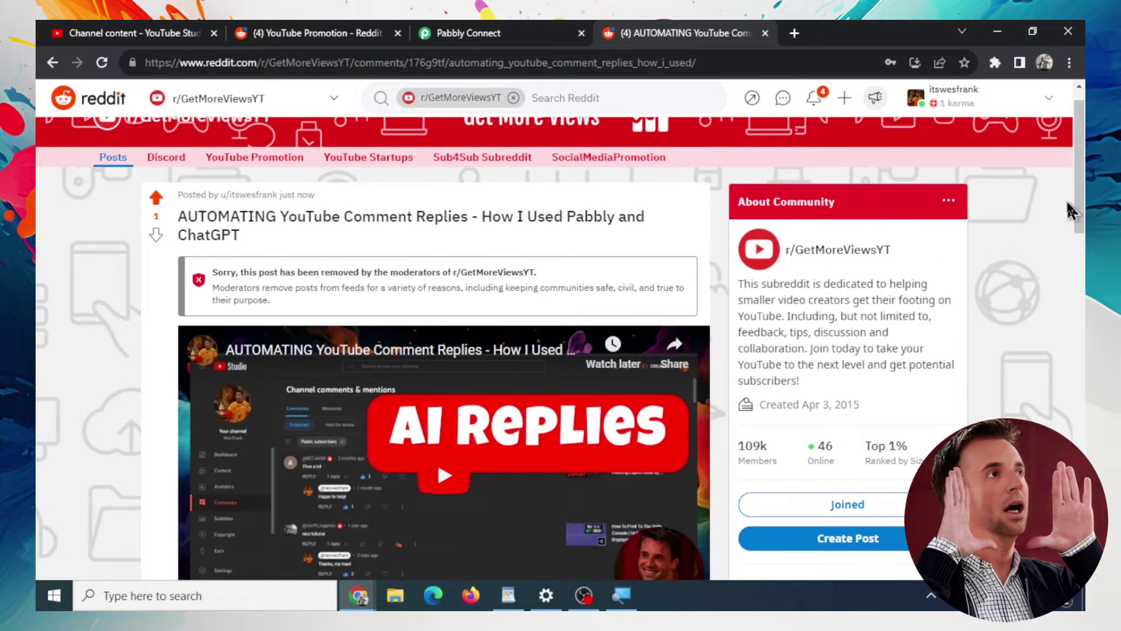
left_click_drag(1072, 211, 1074, 226)
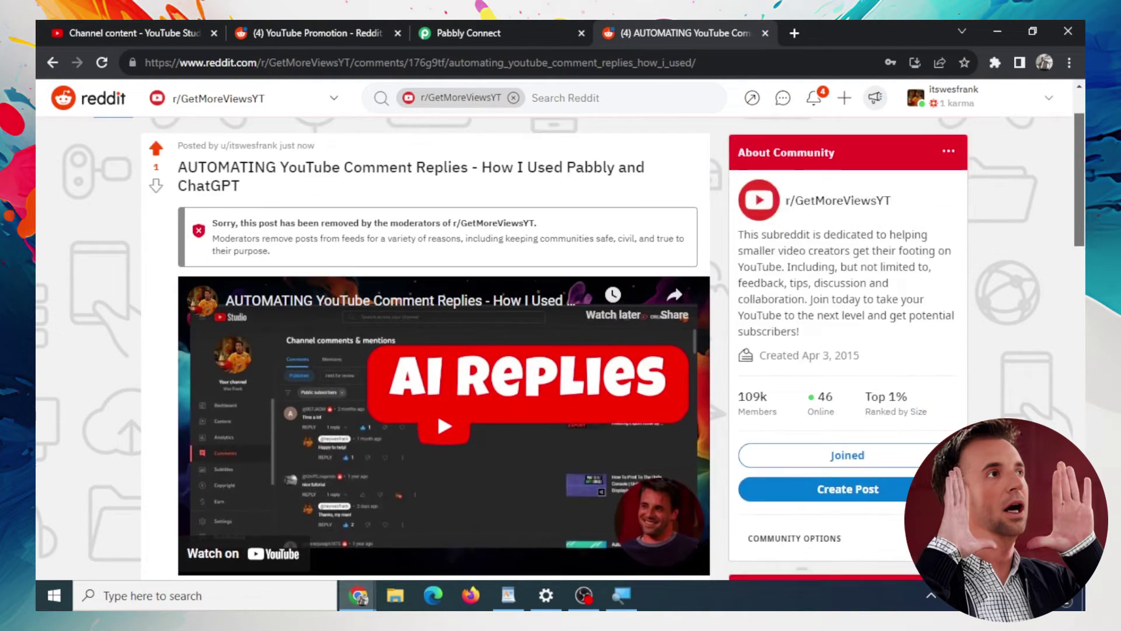
scroll(555, 327, "up", 2)
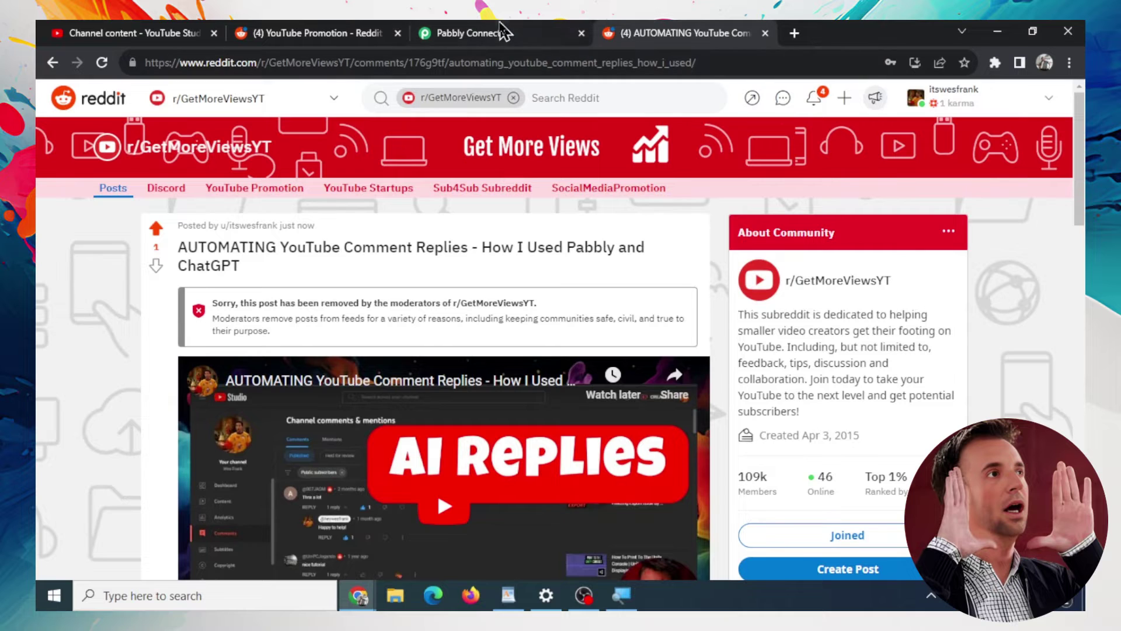
Close the Reddit tab, save the Reddit step, and add a Delay by Pabbly step.
left_click(764, 33)
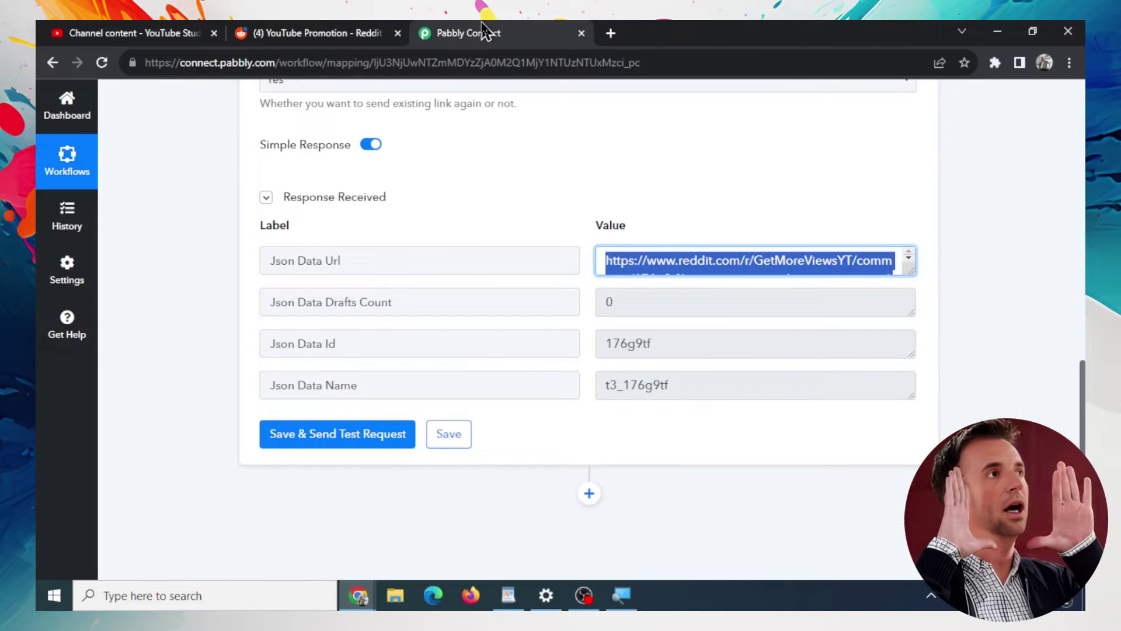
left_click(453, 434)
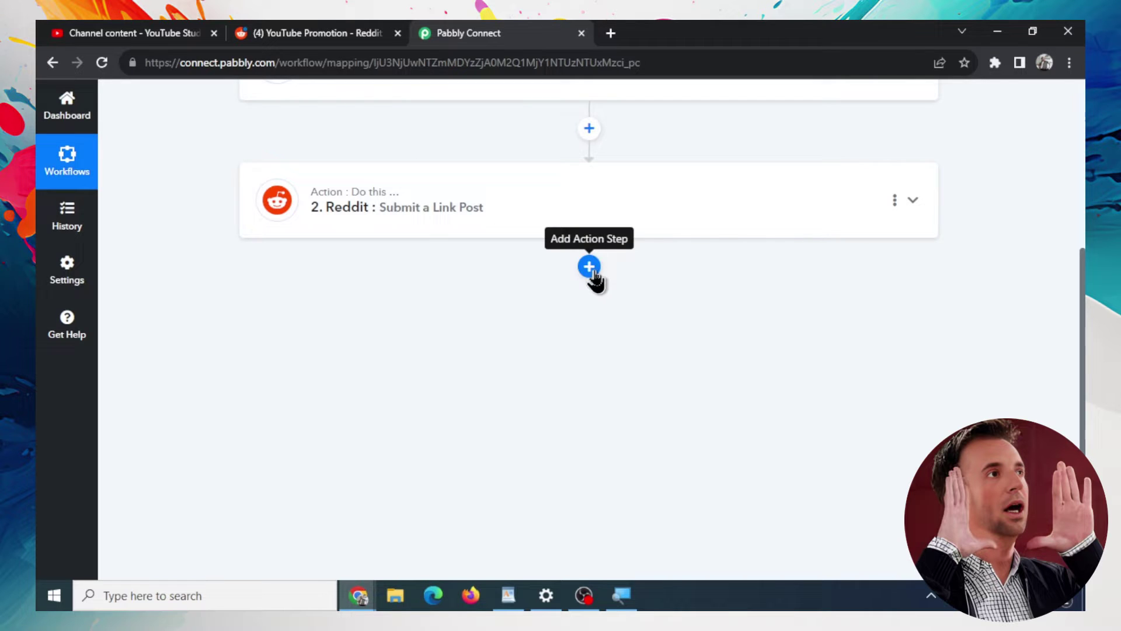
left_click(589, 267)
scroll(525, 327, "down", 2)
type("d")
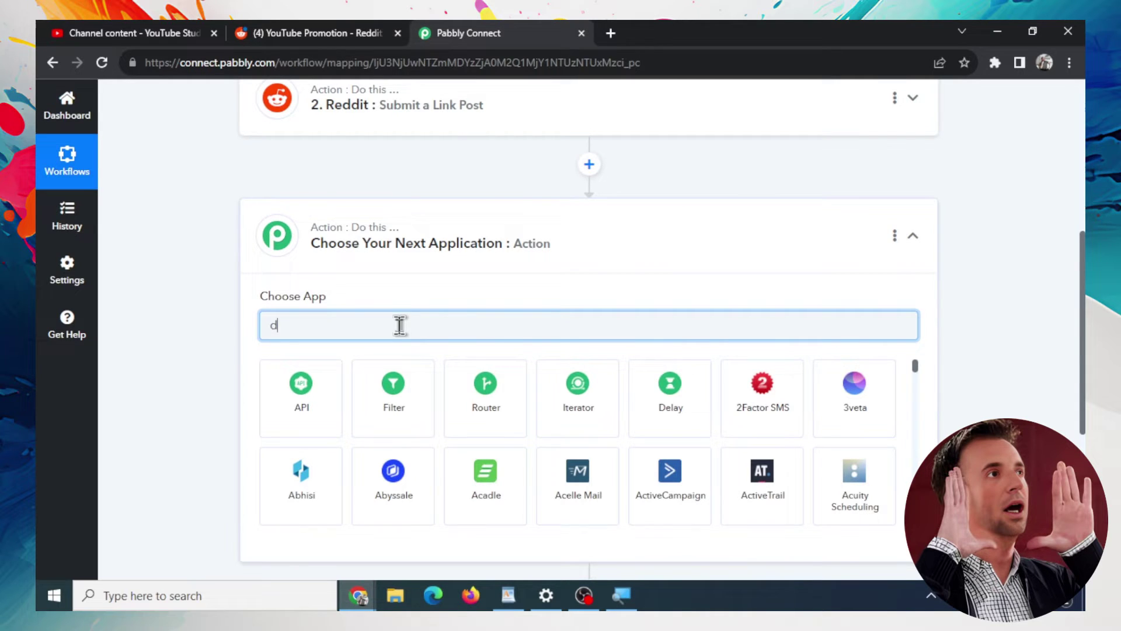
type("ela")
left_click(301, 394)
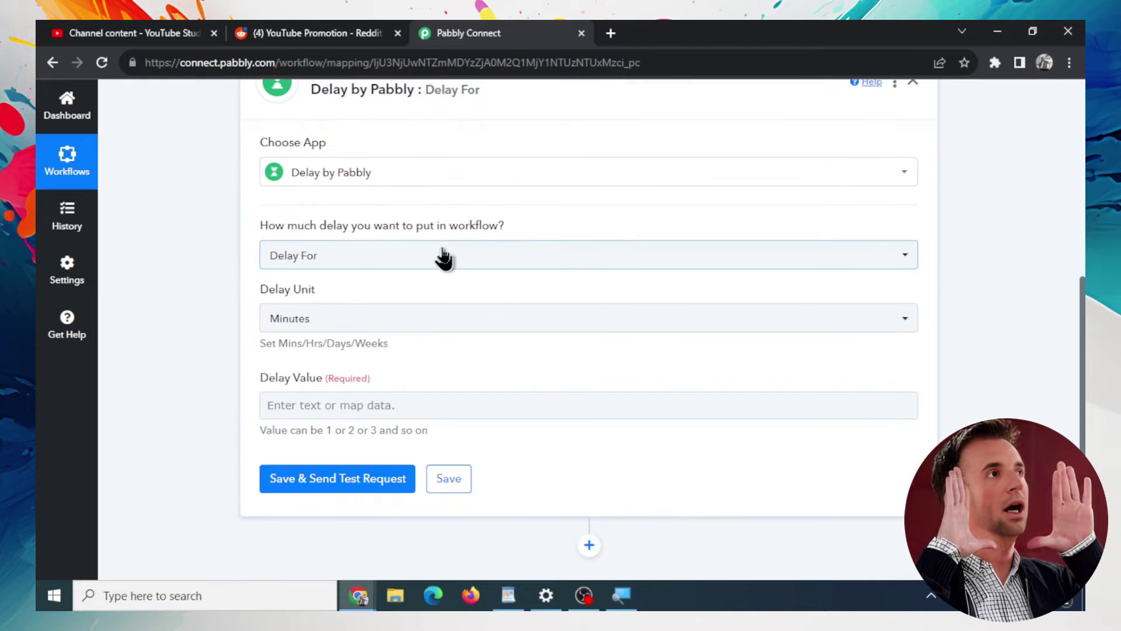
Set the delay to 1 hour.
left_click(465, 318)
left_click(326, 415)
scroll(332, 380, "down", 1)
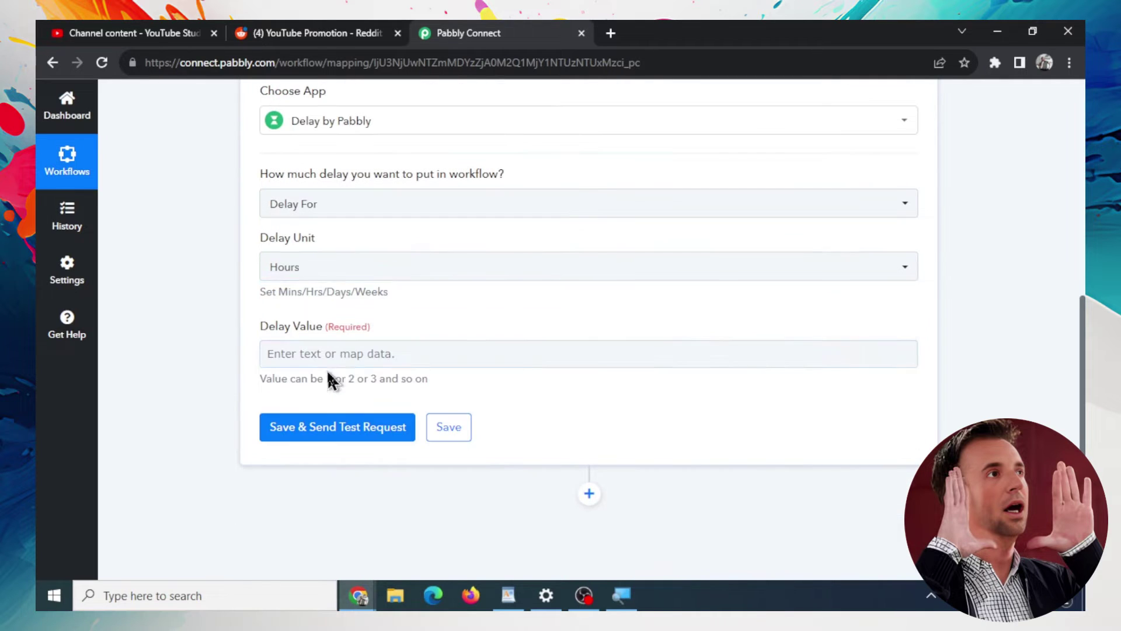
left_click(364, 350)
type("1")
left_click(1073, 324)
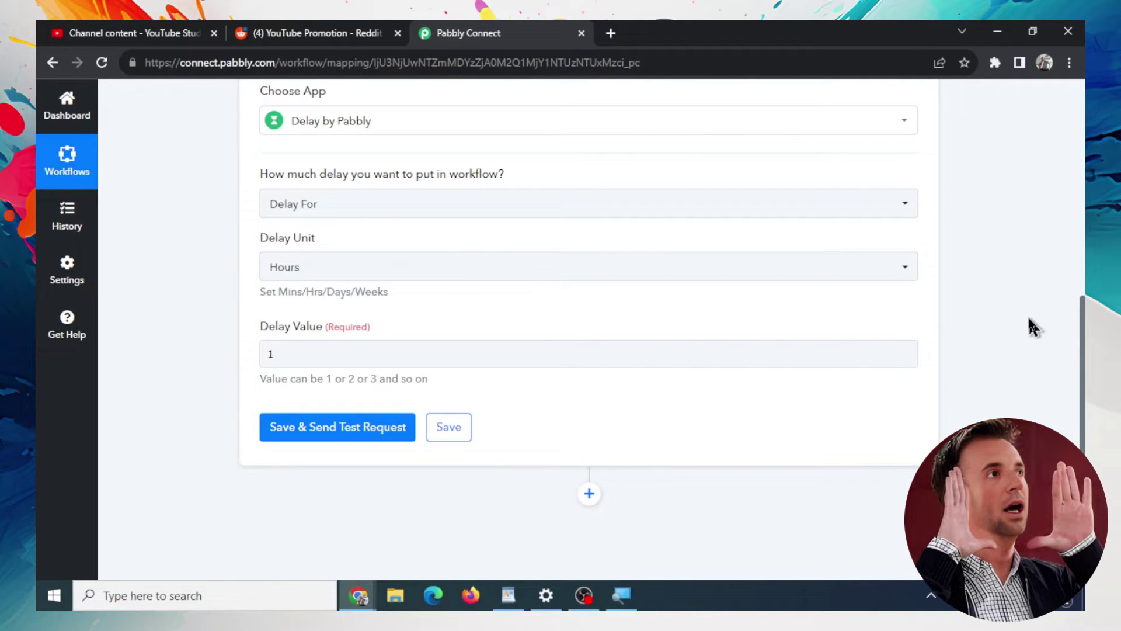
Save the delay and add another Reddit Submit a Link Post step with the Reddit account.
left_click(455, 432)
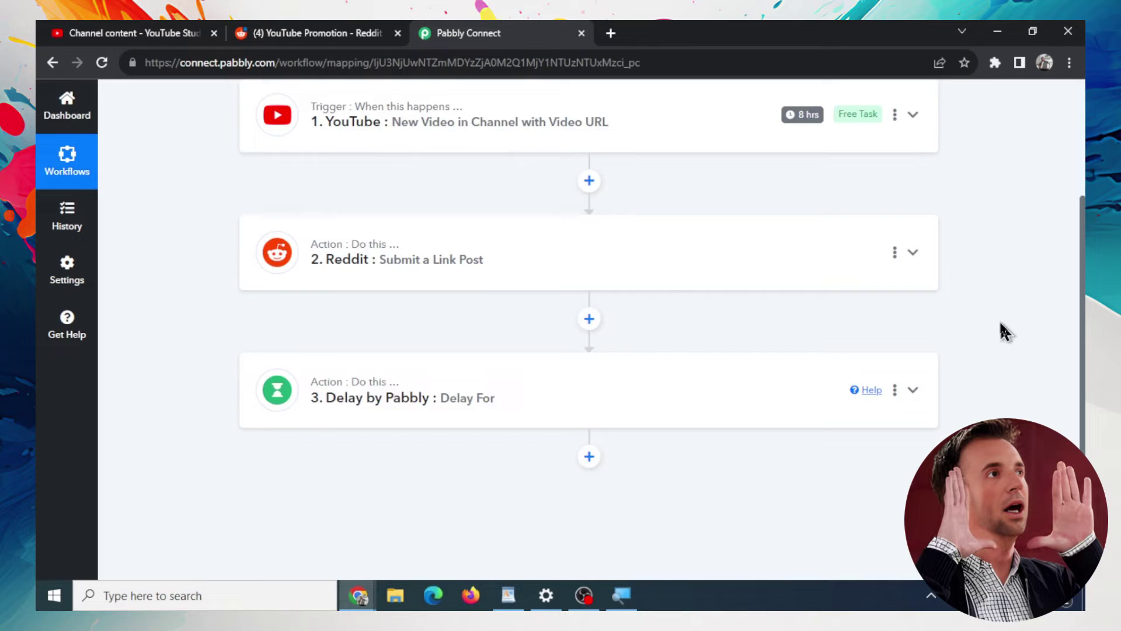
scroll(1001, 331, "up", 2)
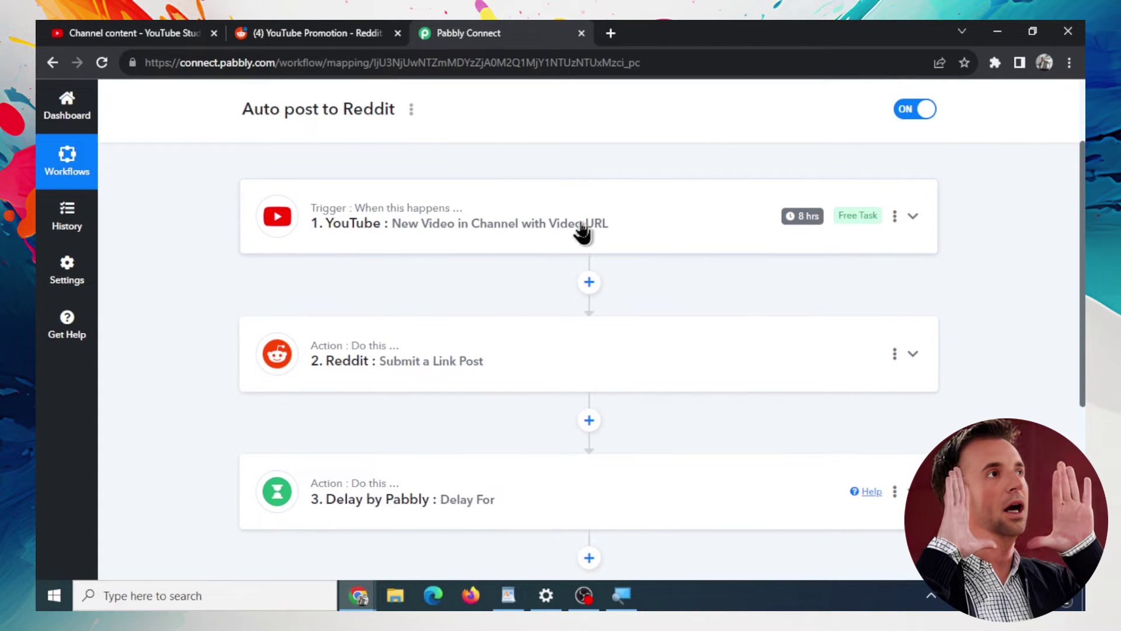
scroll(647, 230, "down", 2)
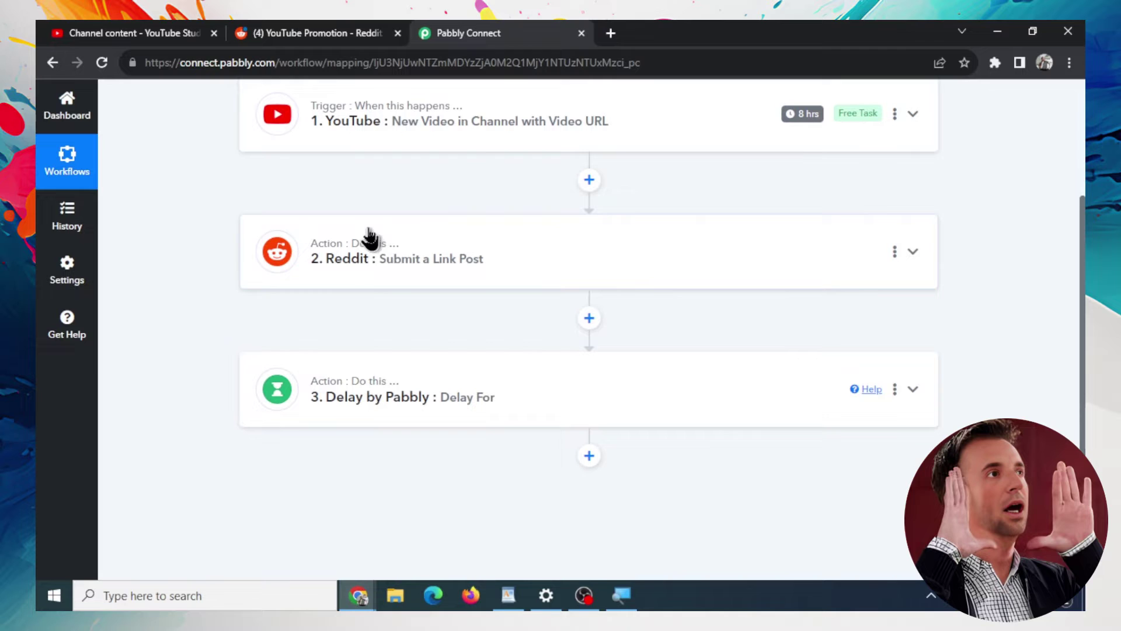
scroll(536, 236, "down", 1)
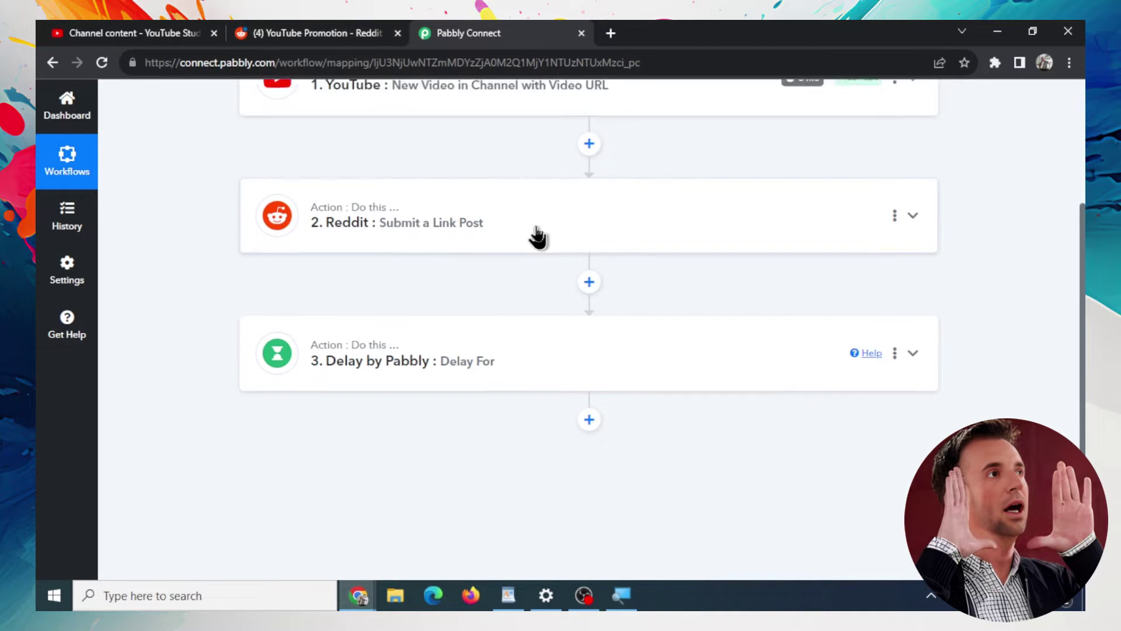
scroll(536, 234, "down", 1)
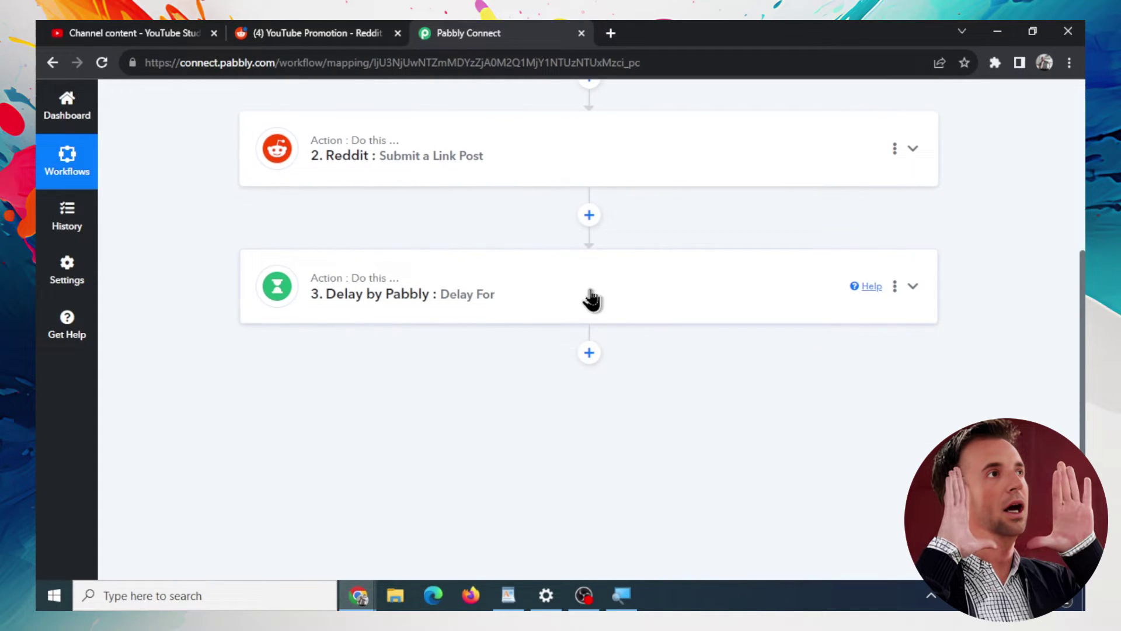
scroll(592, 298, "down", 2)
left_click(589, 250)
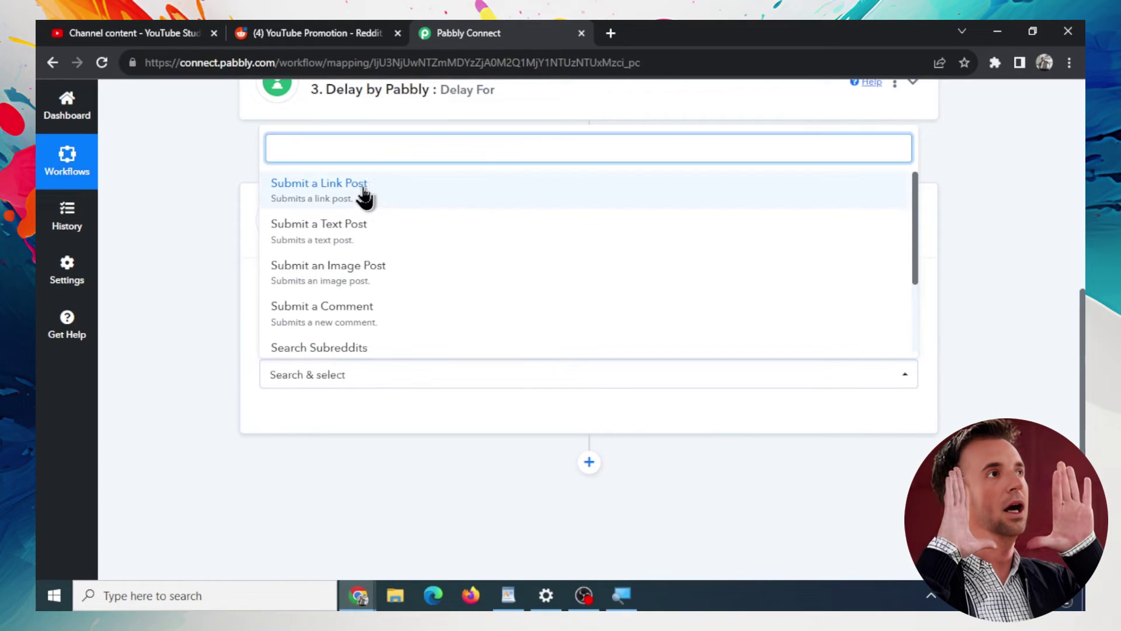
left_click(427, 201)
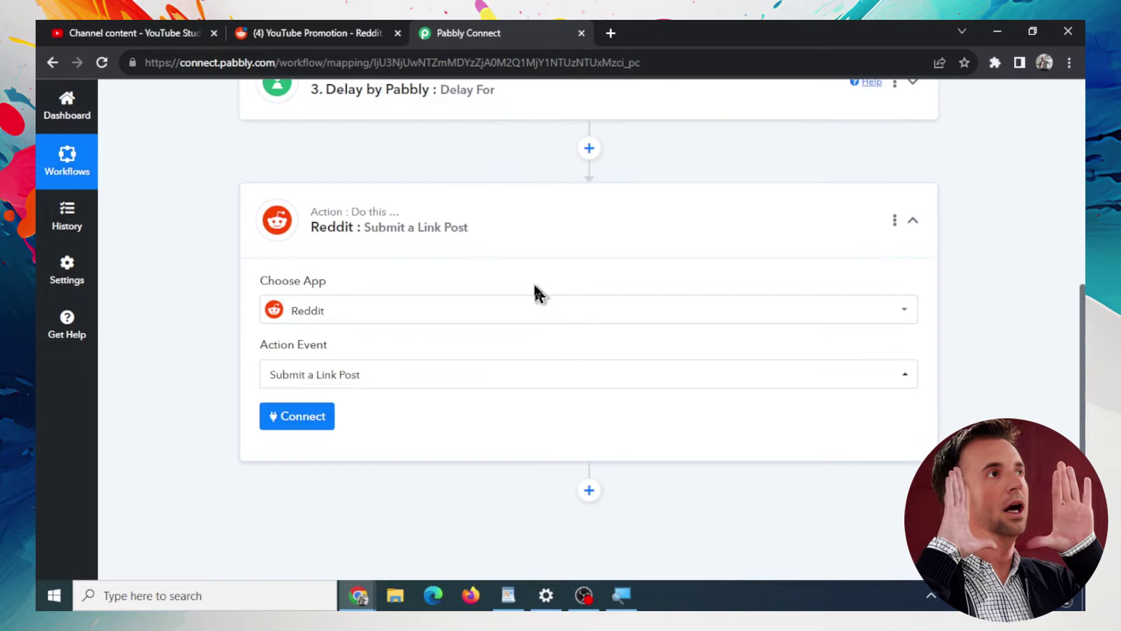
left_click(284, 418)
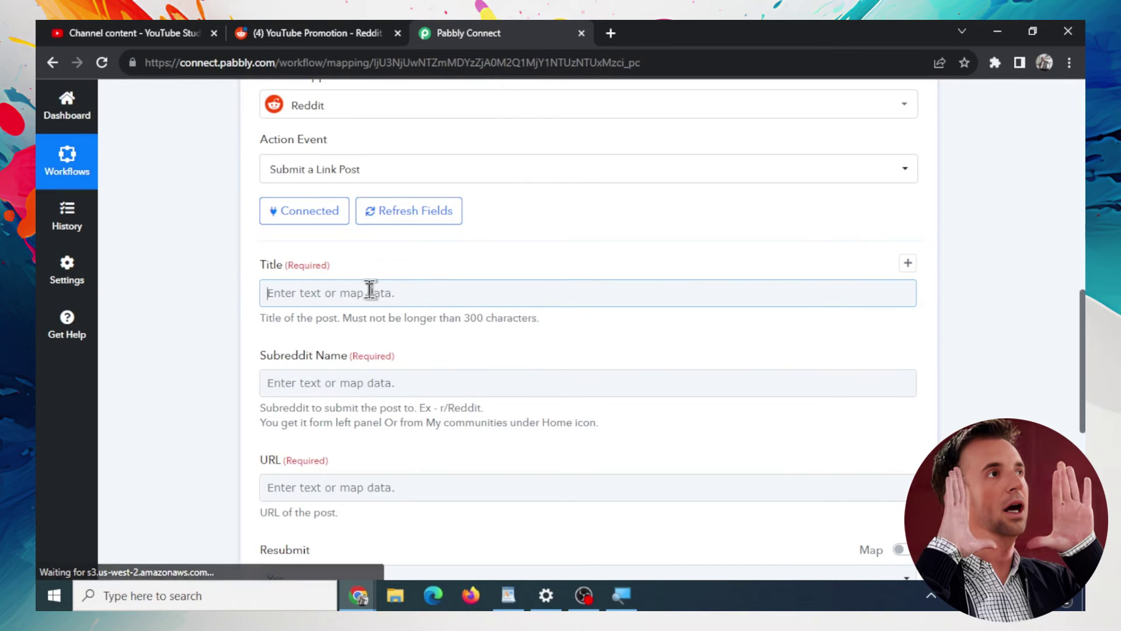
Map the YouTube video title into the new post's Title.
left_click(381, 291)
left_click(470, 409)
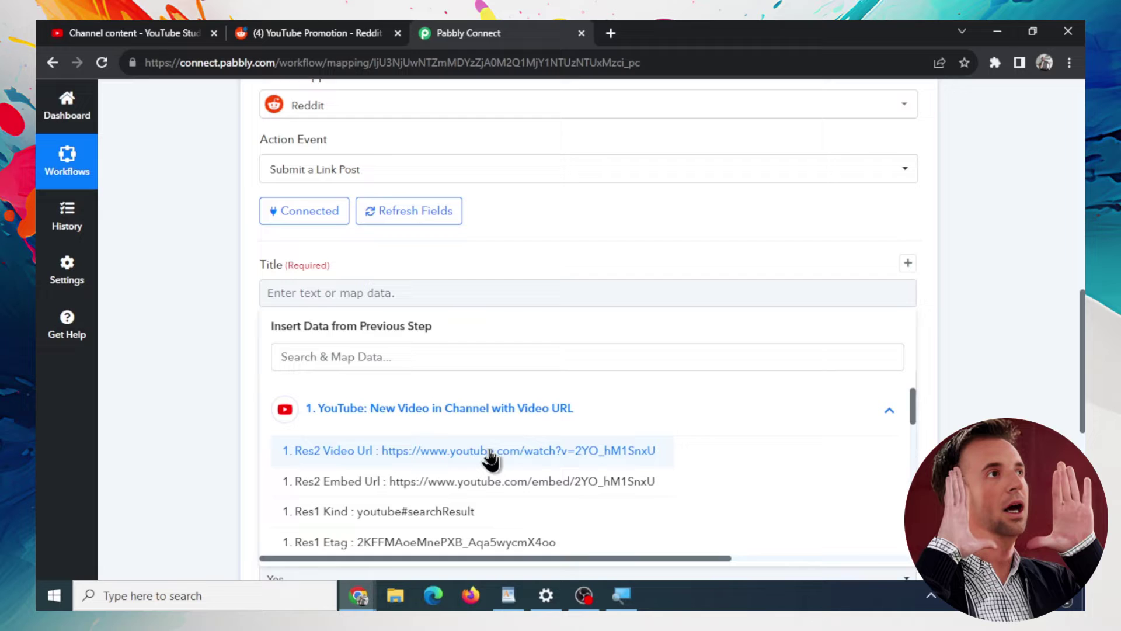
left_click(497, 451)
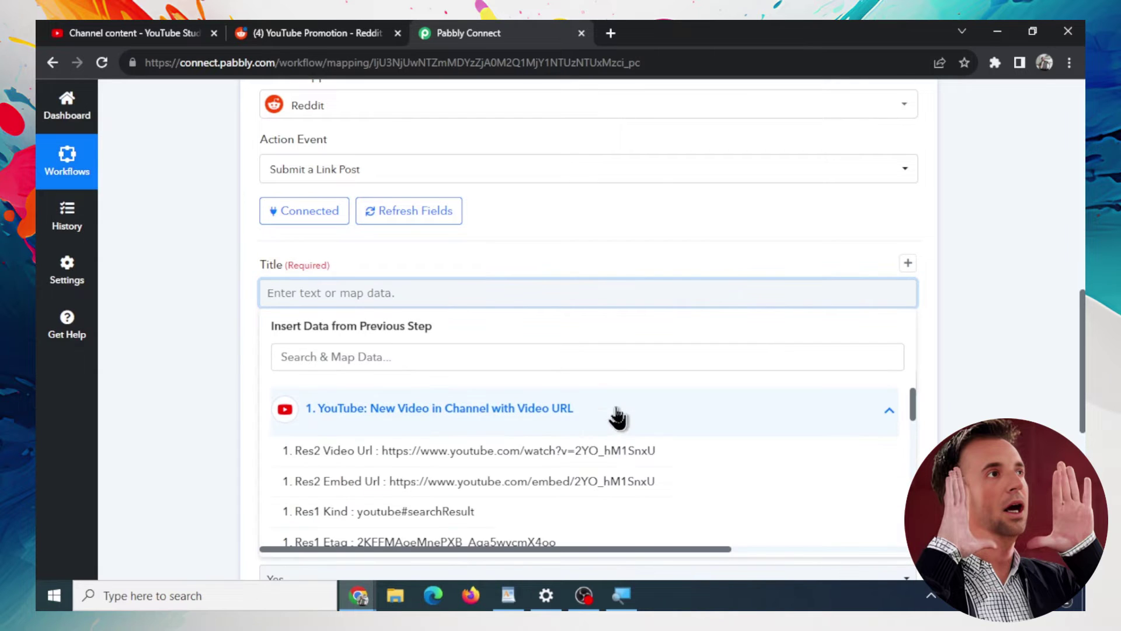
scroll(619, 438, "down", 1)
scroll(632, 439, "down", 3)
scroll(630, 438, "down", 2)
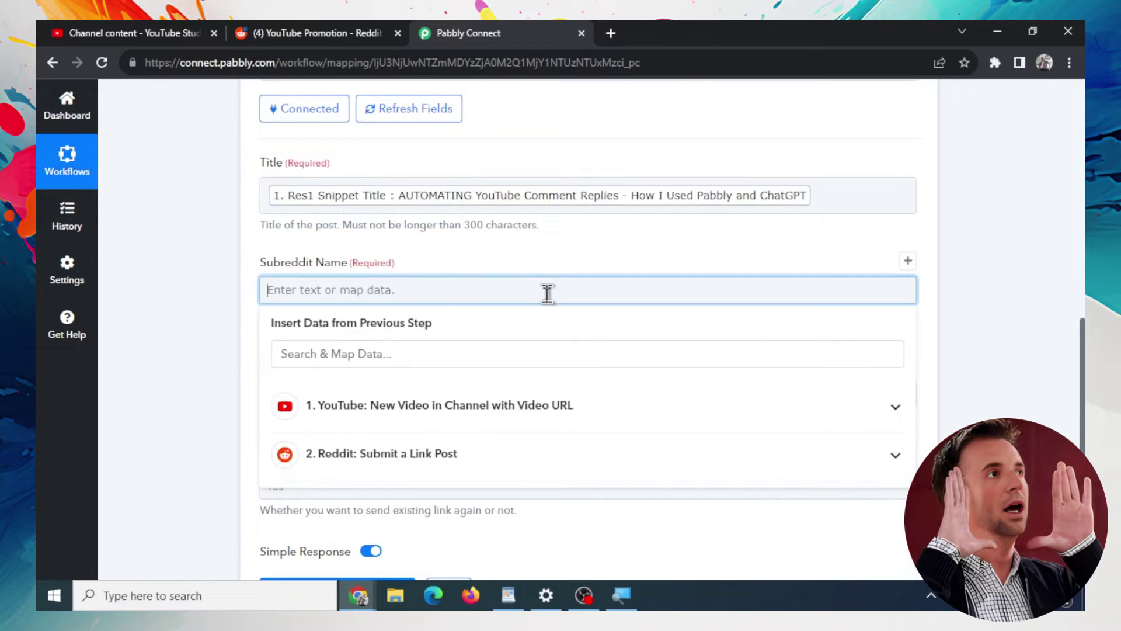
Copy YouTube_Startups from the Reddit list and enter r/YouTube_Startups as the subreddit.
left_click(324, 45)
left_click(341, 346)
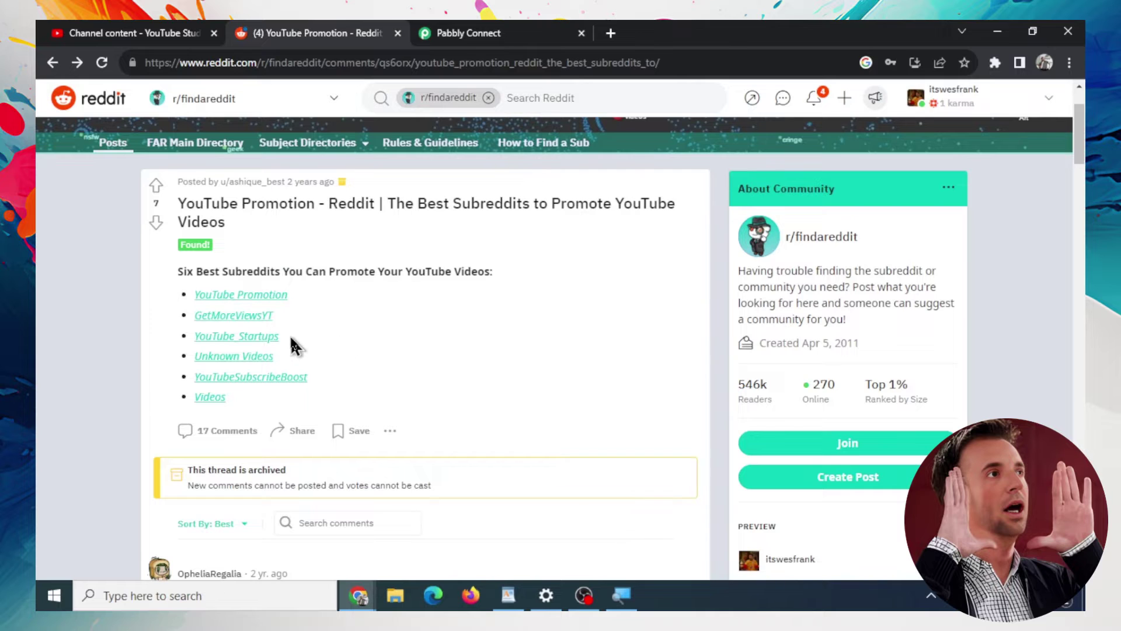
left_click_drag(290, 337, 197, 336)
key("ctrl+c")
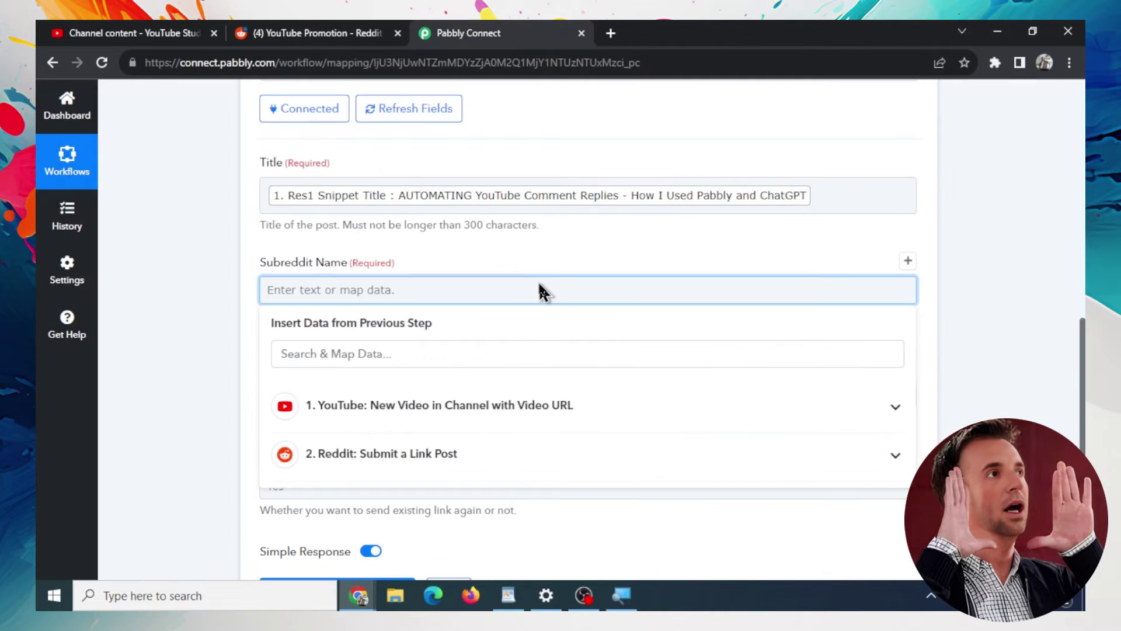
type("r/")
key("ctrl+v")
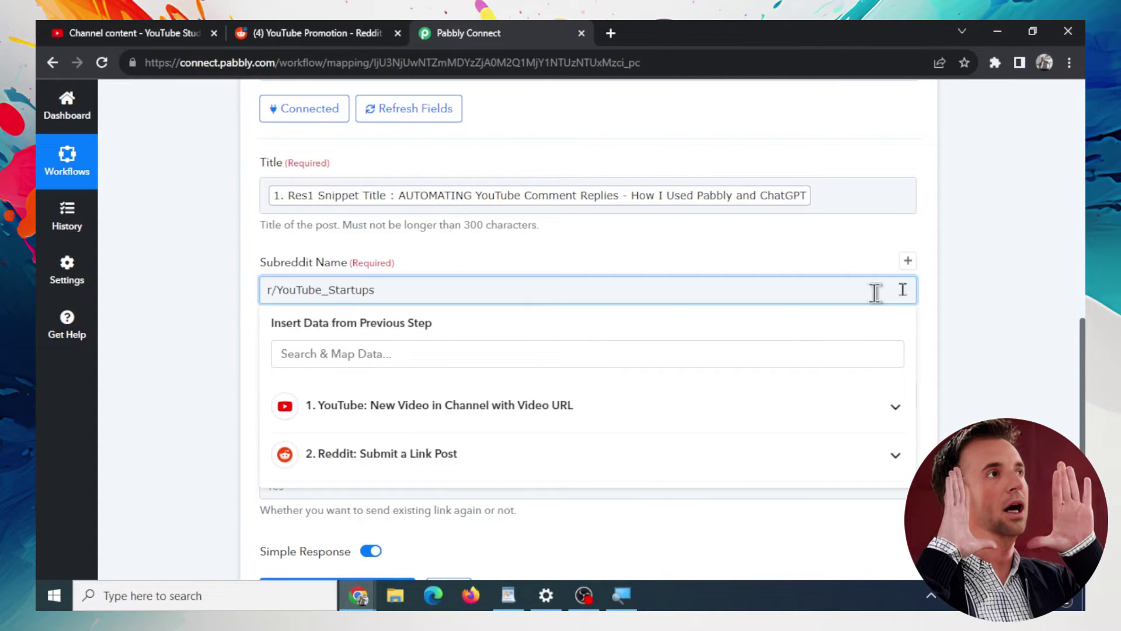
key("Tab")
Map the Video Url into the URL field and send a test post.
left_click(465, 456)
left_click(467, 499)
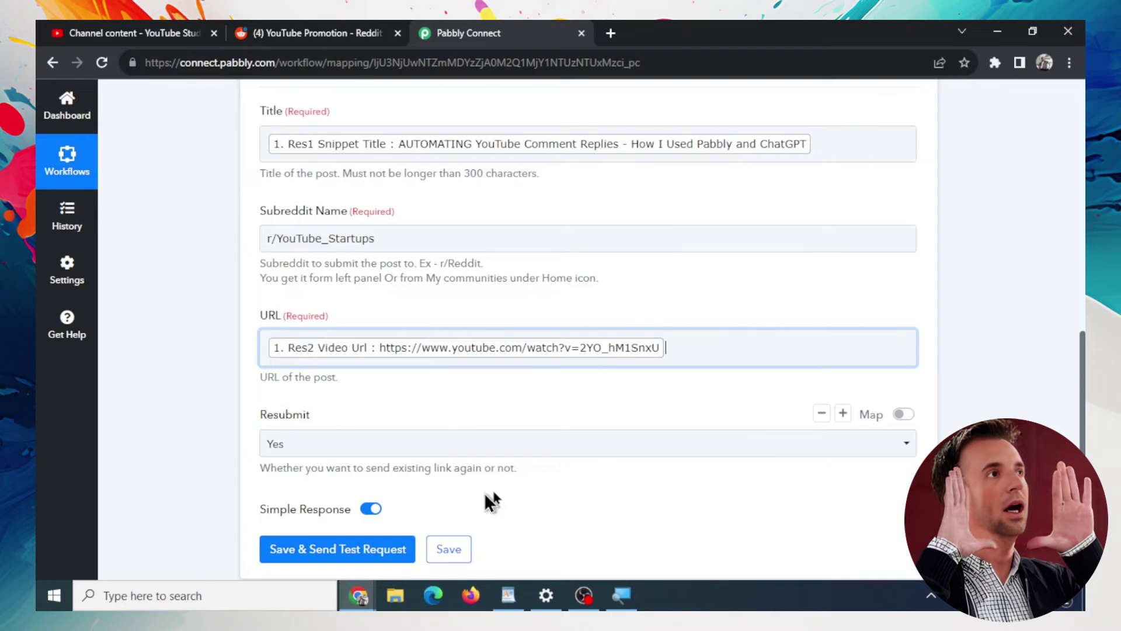
scroll(313, 251, "down", 3)
left_click(331, 359)
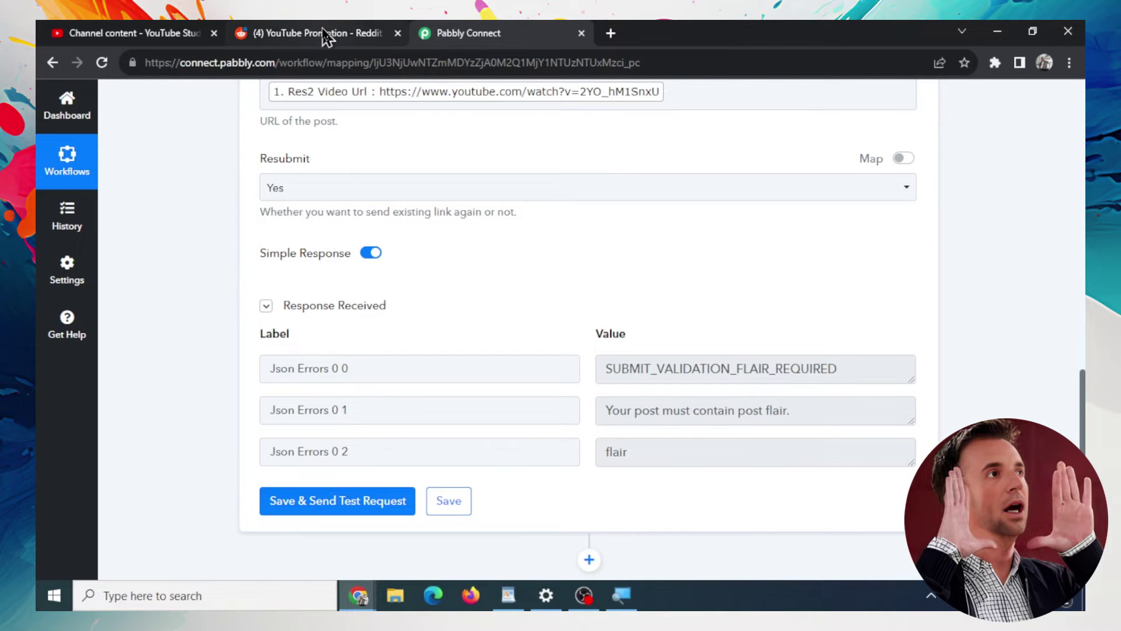
Copy the YouTubeSubscribeBoost subreddit name from the Reddit list into step 4.
left_click(341, 32)
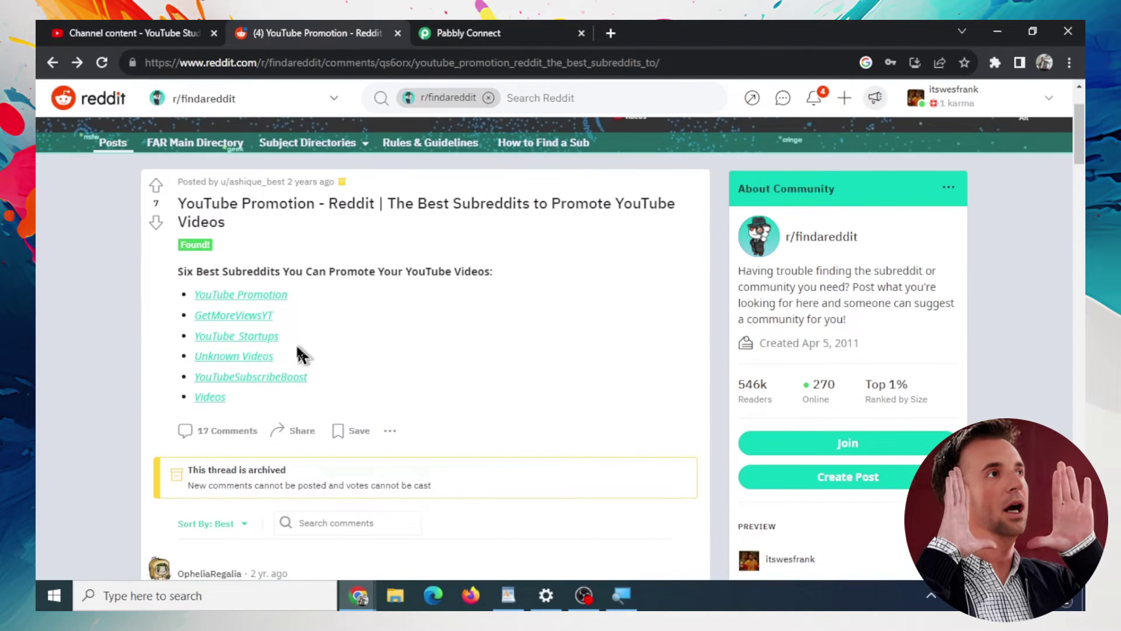
left_click_drag(276, 356, 195, 358)
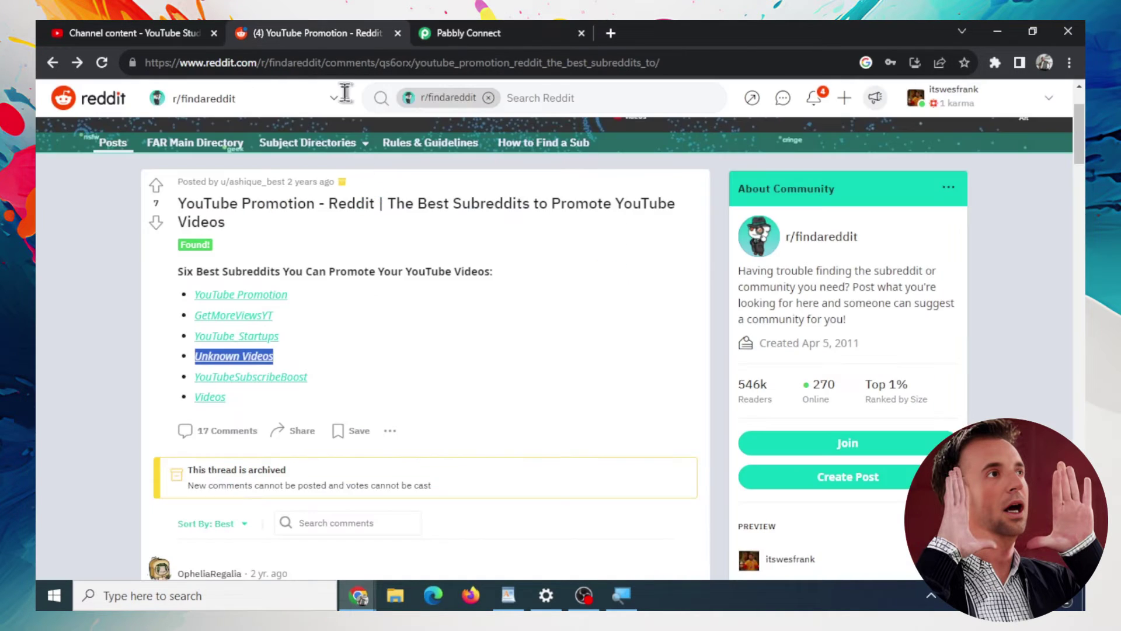
left_click(342, 358)
left_click_drag(308, 377, 199, 375)
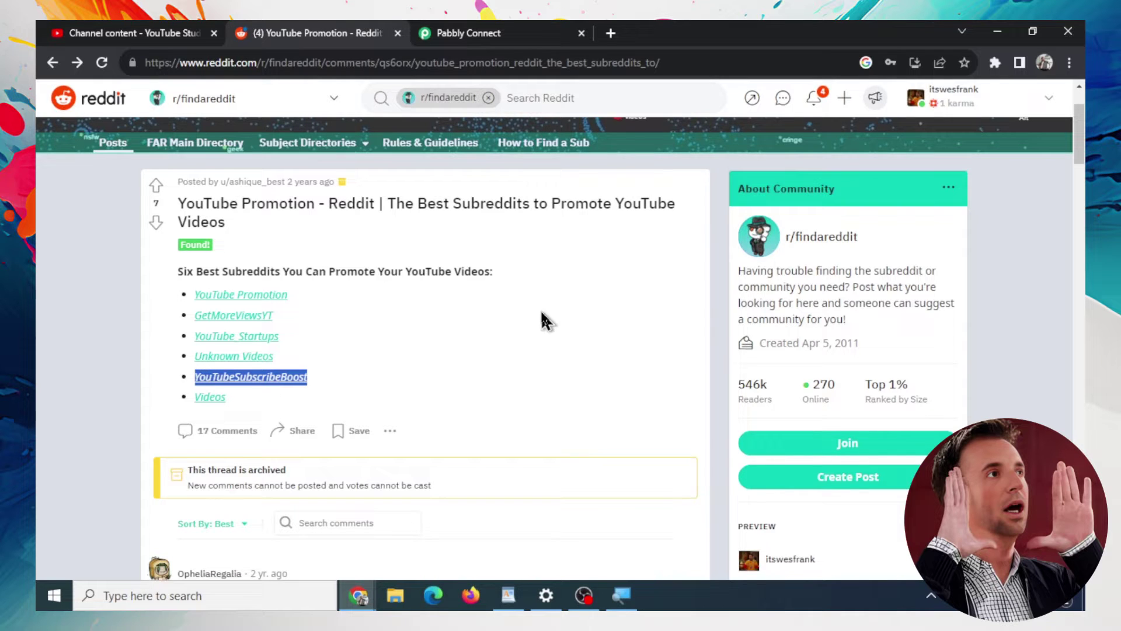
left_click(508, 33)
Check the returned reddit post URL and save the step 4 Reddit settings.
left_click(782, 315)
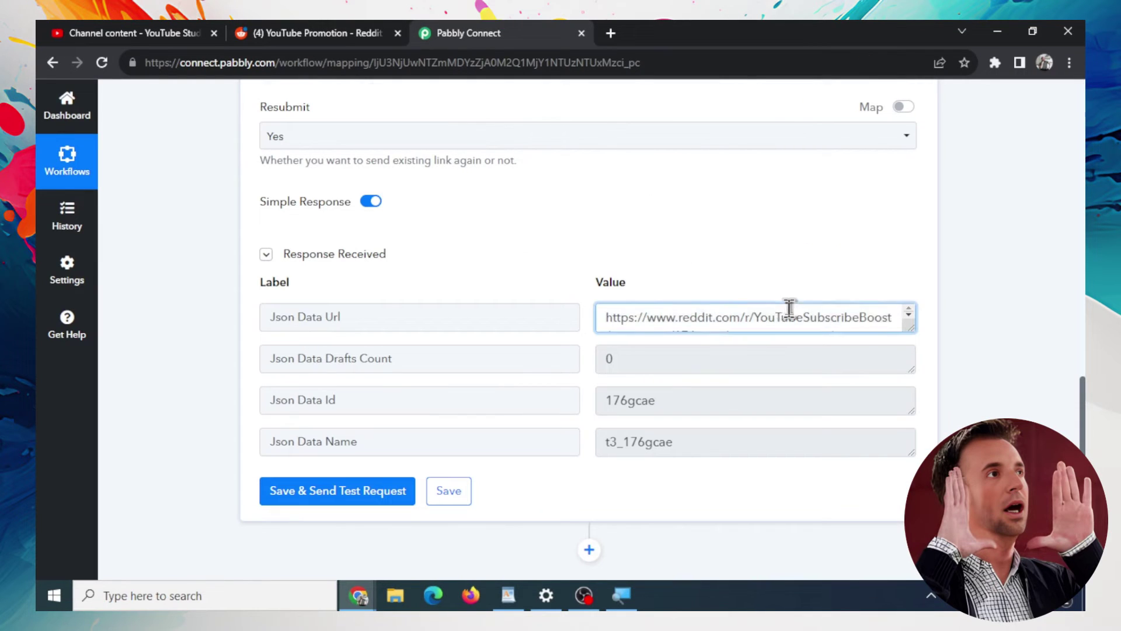
scroll(755, 324, "down", 3)
scroll(759, 323, "up", 3)
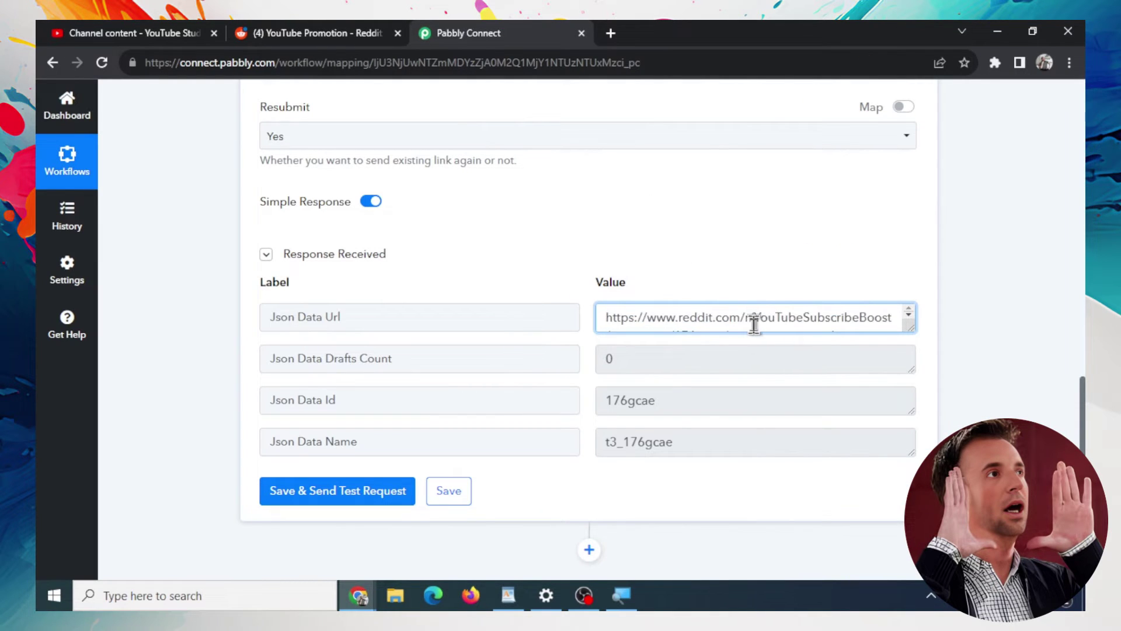
left_click(1080, 393)
left_click(453, 500)
left_click(315, 33)
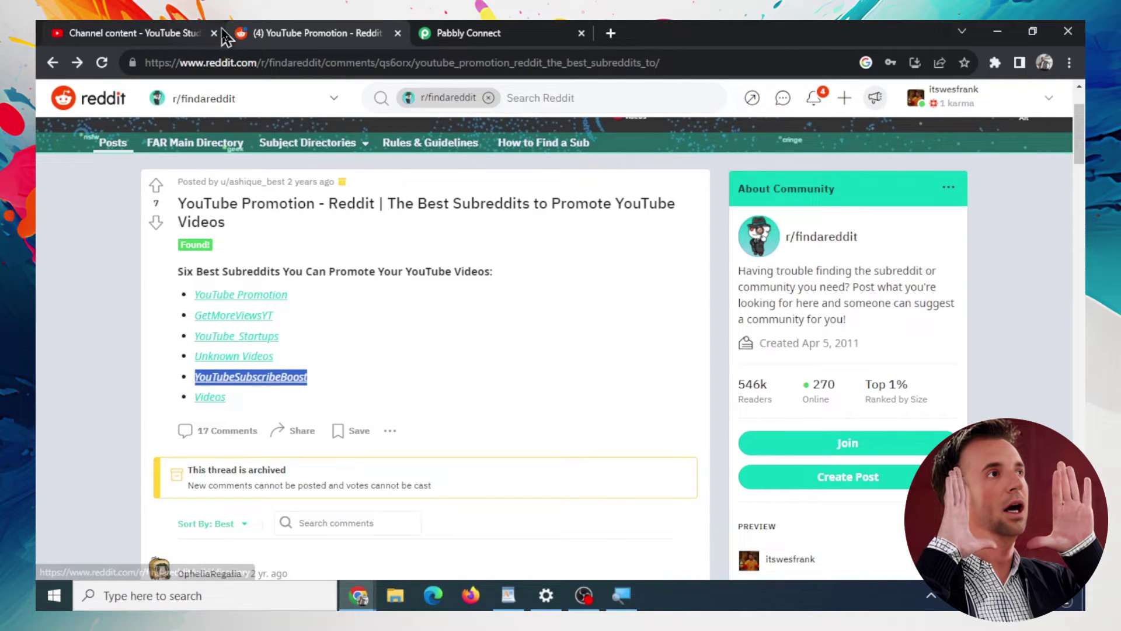
left_click(486, 34)
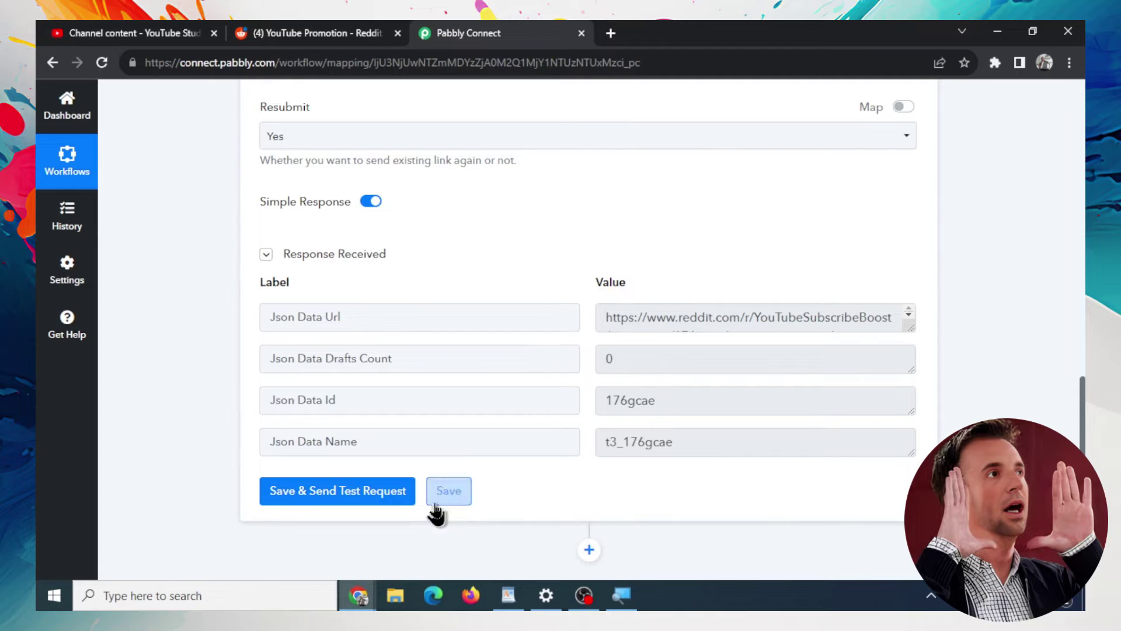
left_click(454, 495)
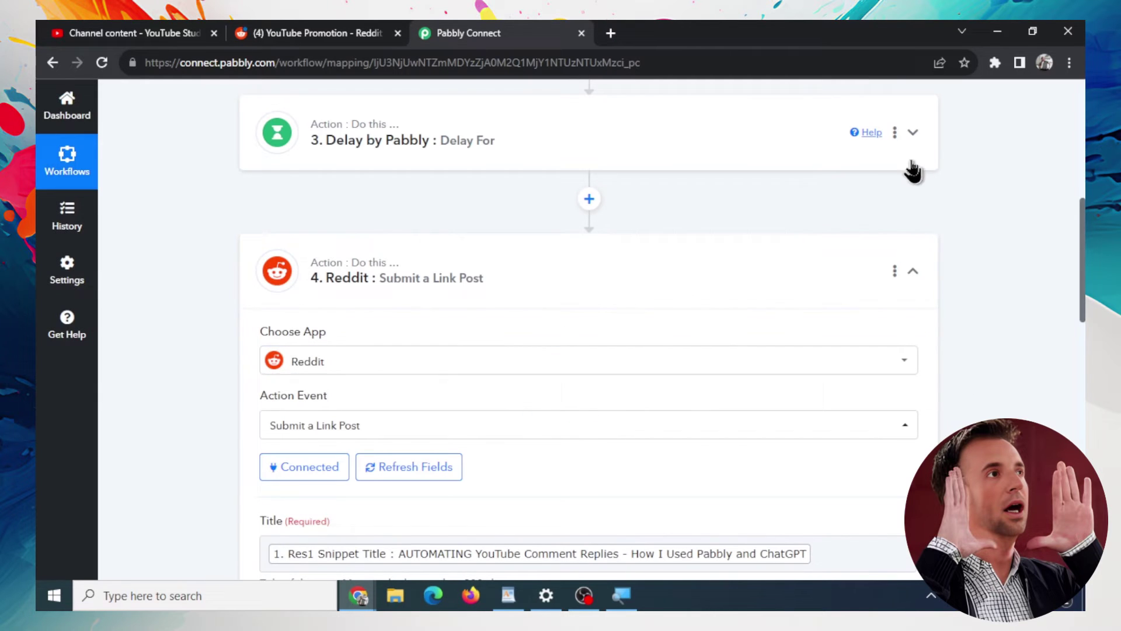
Copy the step 4 Reddit link-post step.
left_click(894, 272)
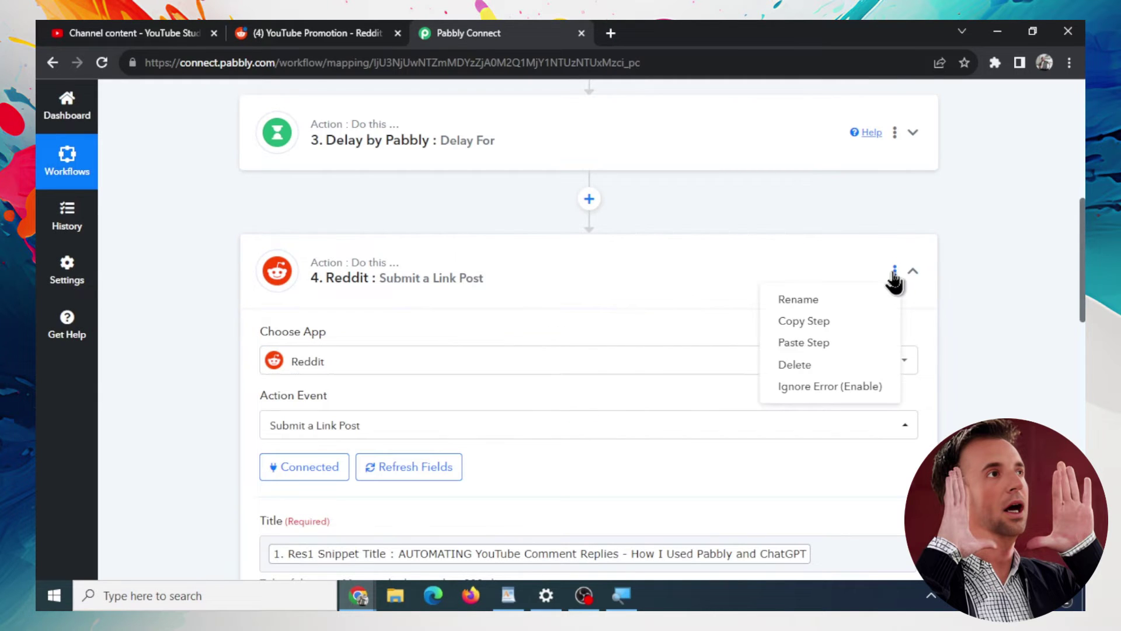
left_click(818, 321)
left_click(544, 397)
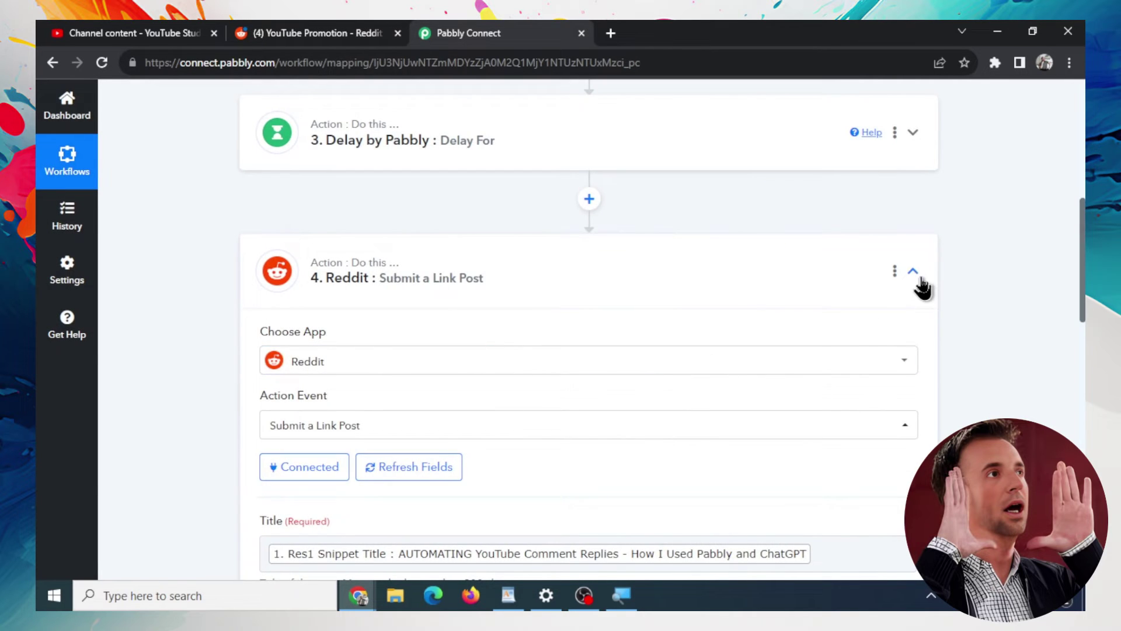
left_click(913, 272)
Add a Delay by Pabbly step 5 with its unit set to Hours.
left_click(590, 286)
type("de")
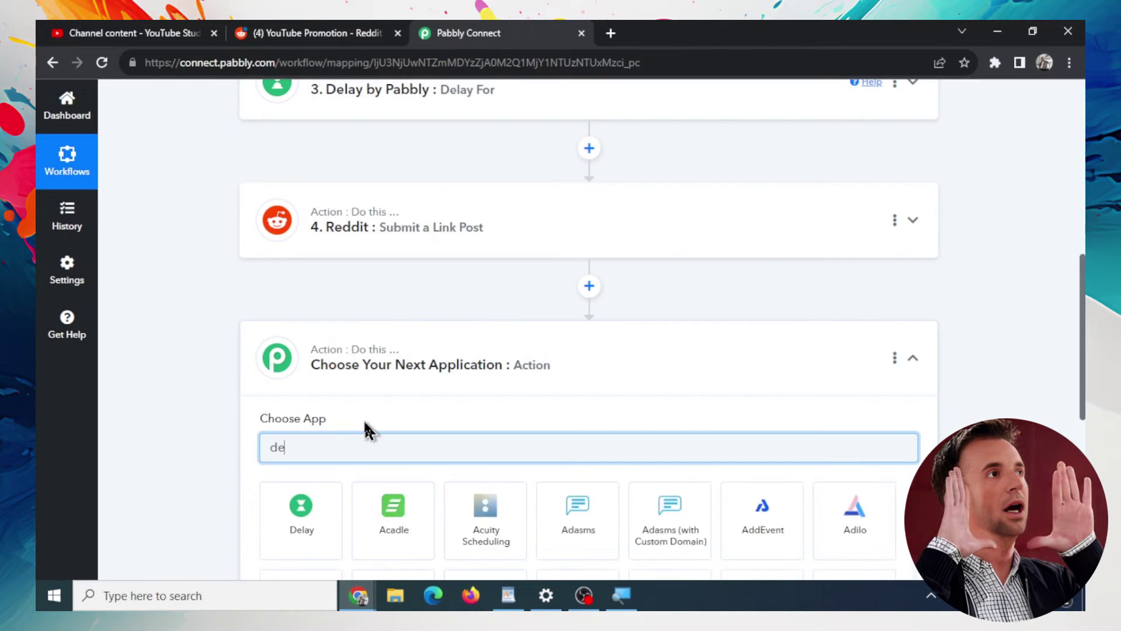
left_click(301, 514)
left_click(570, 286)
left_click(388, 385)
left_click(357, 373)
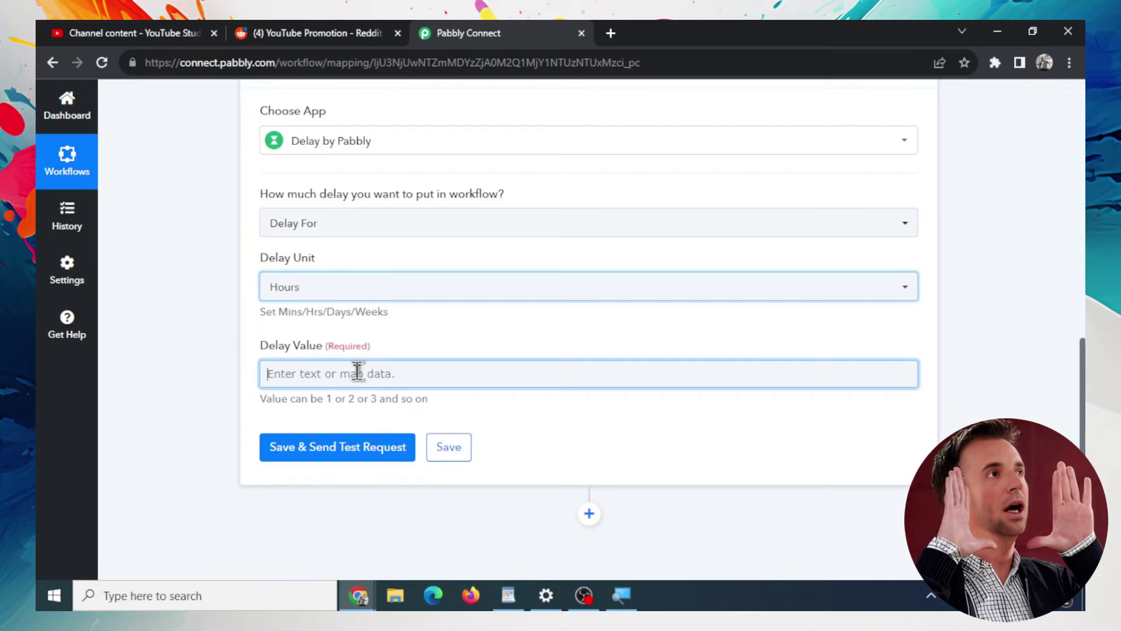
Paste the Reddit step as step 6, target r/Videos, and test it successfully.
left_click(826, 329)
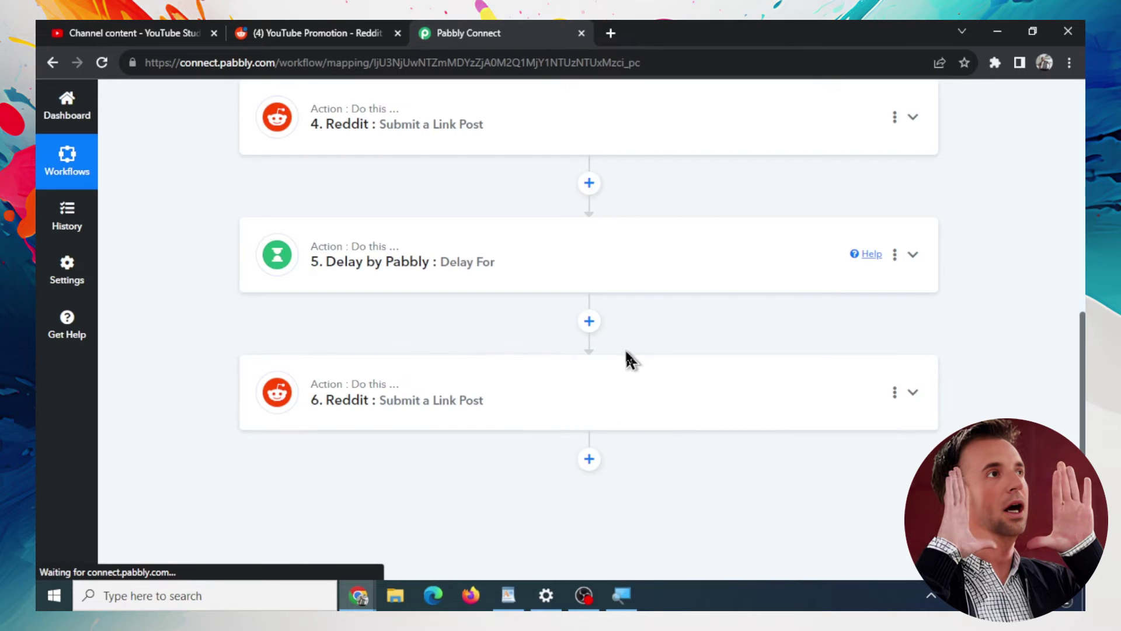
left_click(581, 362)
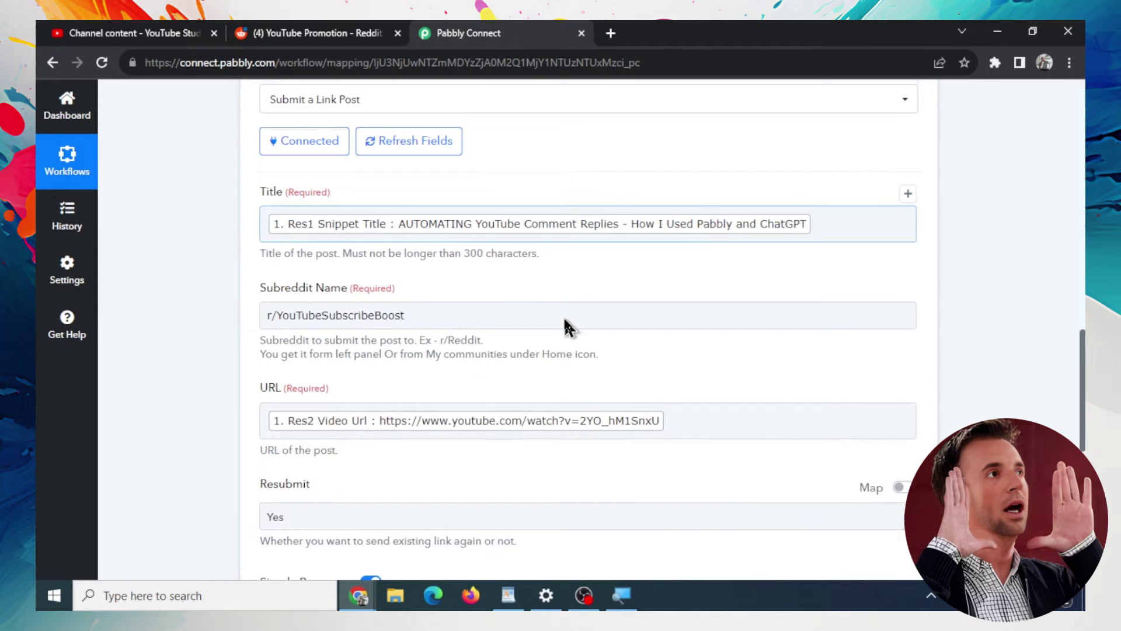
left_click(310, 33)
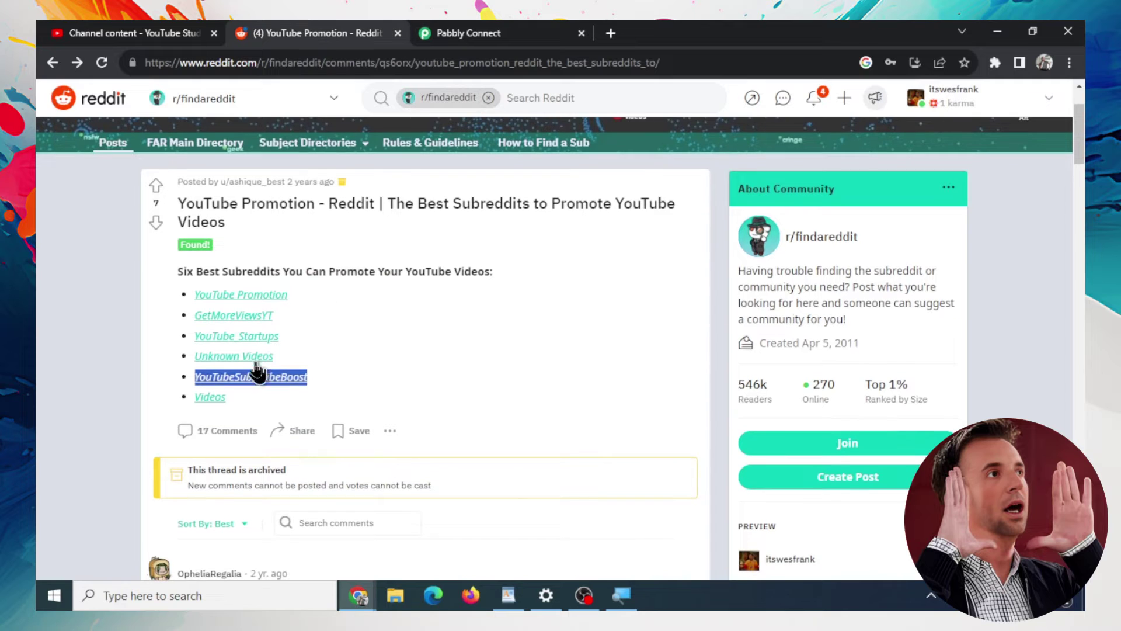
left_click_drag(238, 400, 198, 403)
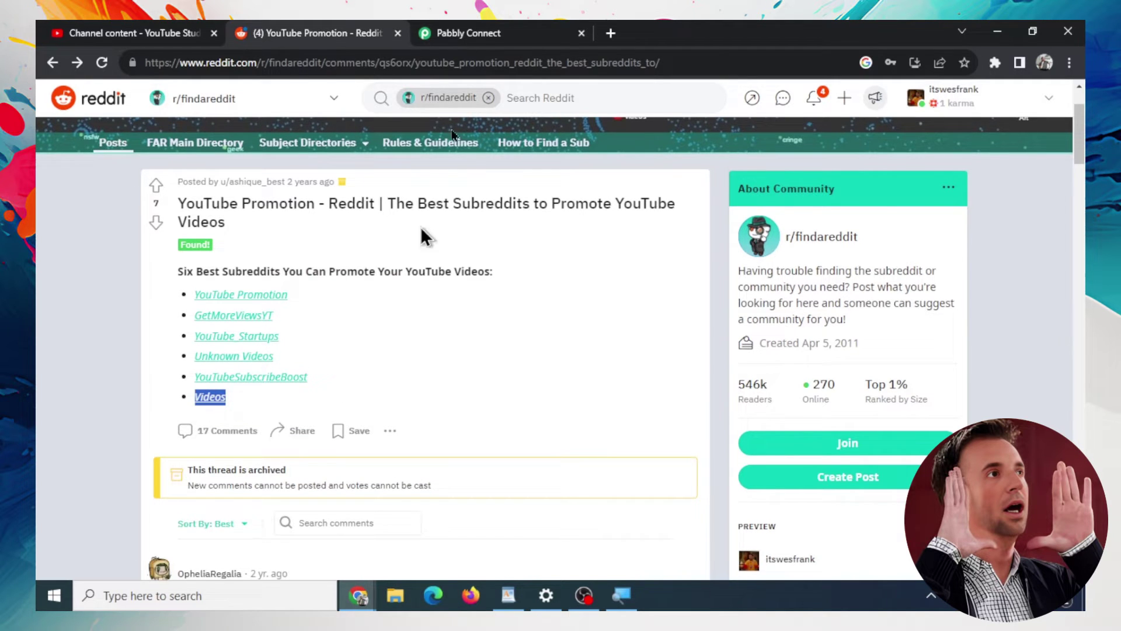
left_click(467, 33)
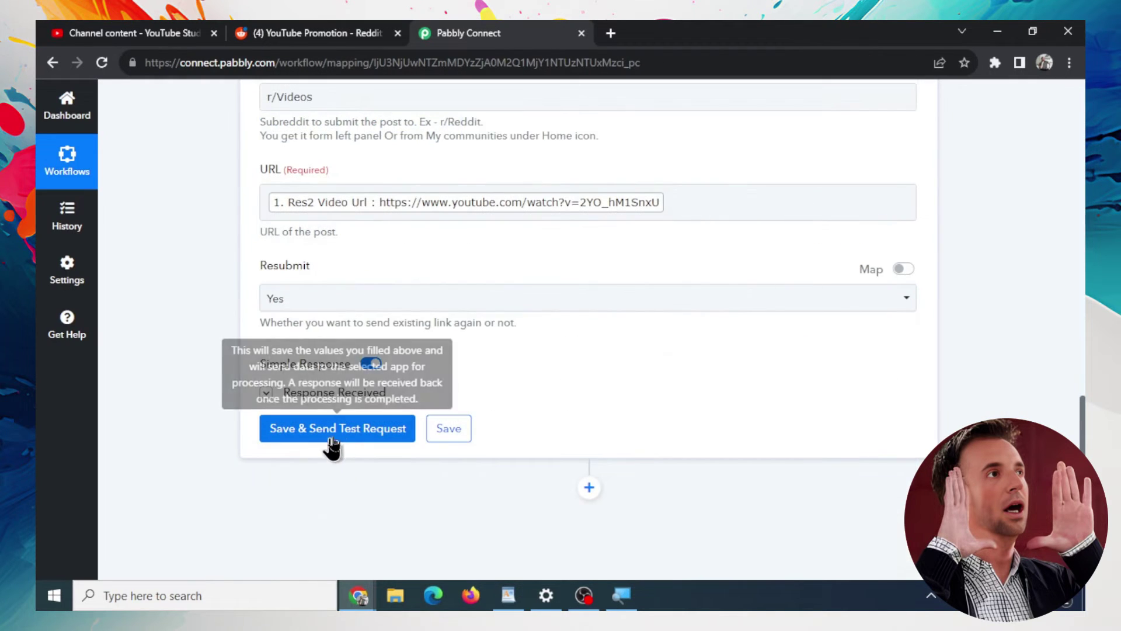
left_click(344, 435)
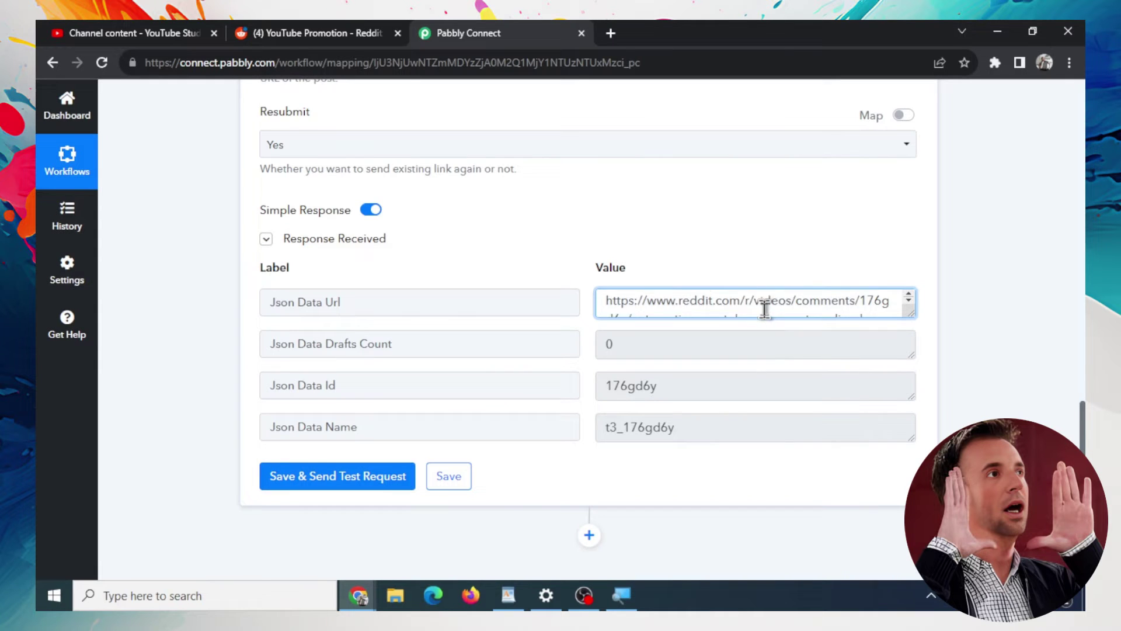
scroll(759, 303, "down", 2)
scroll(955, 339, "up", 4)
scroll(961, 356, "up", 7)
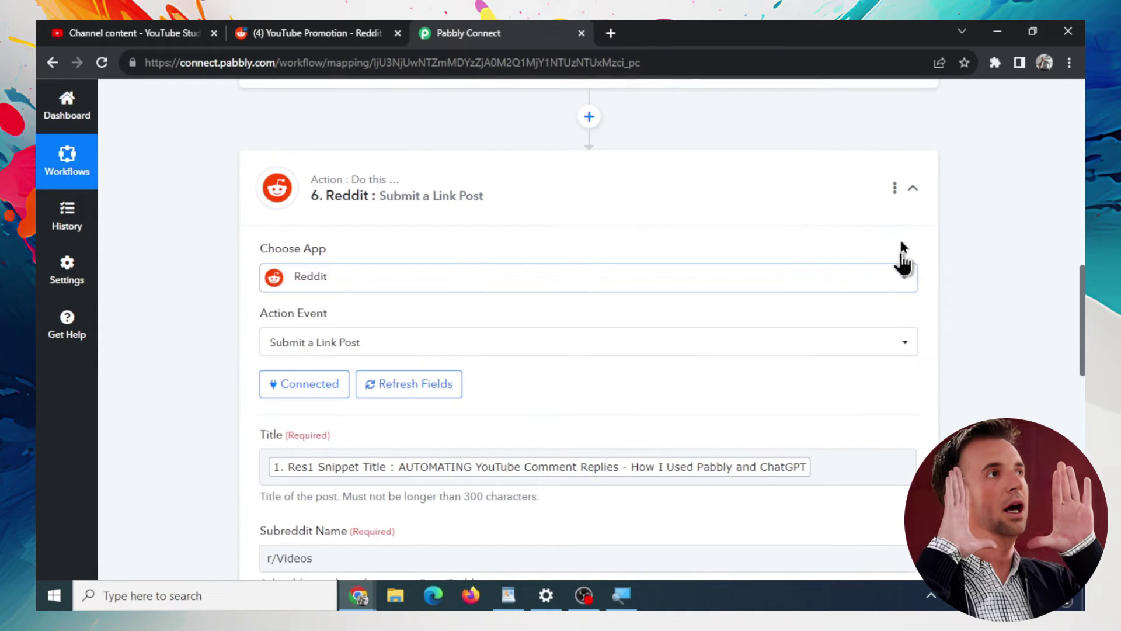
left_click(914, 188)
scroll(934, 397, "up", 3)
scroll(919, 405, "up", 3)
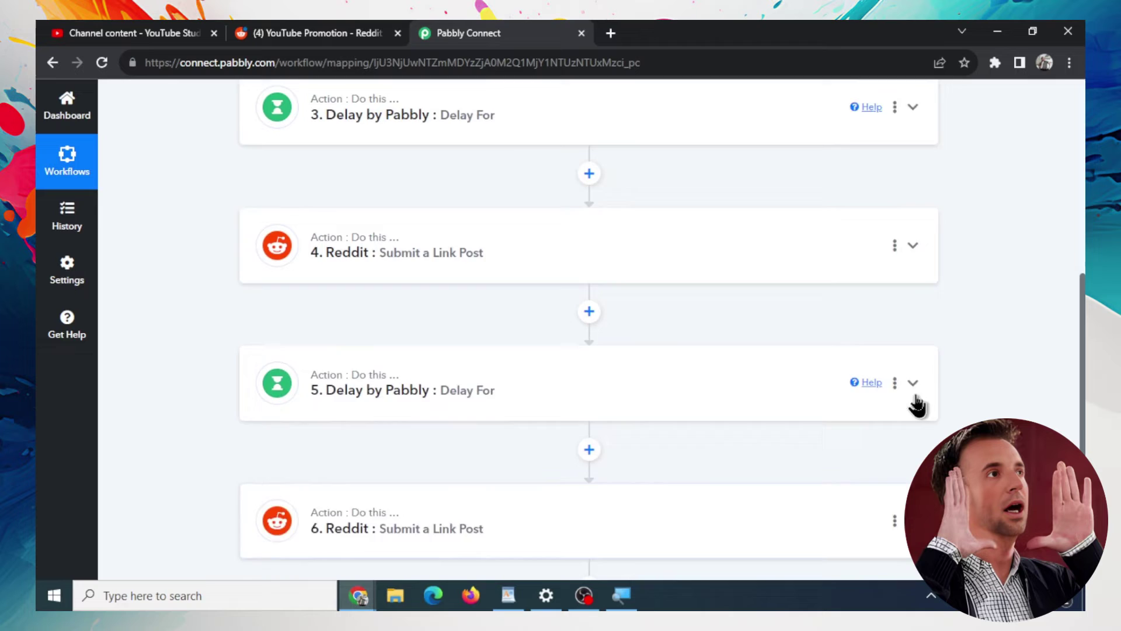
scroll(914, 405, "up", 6)
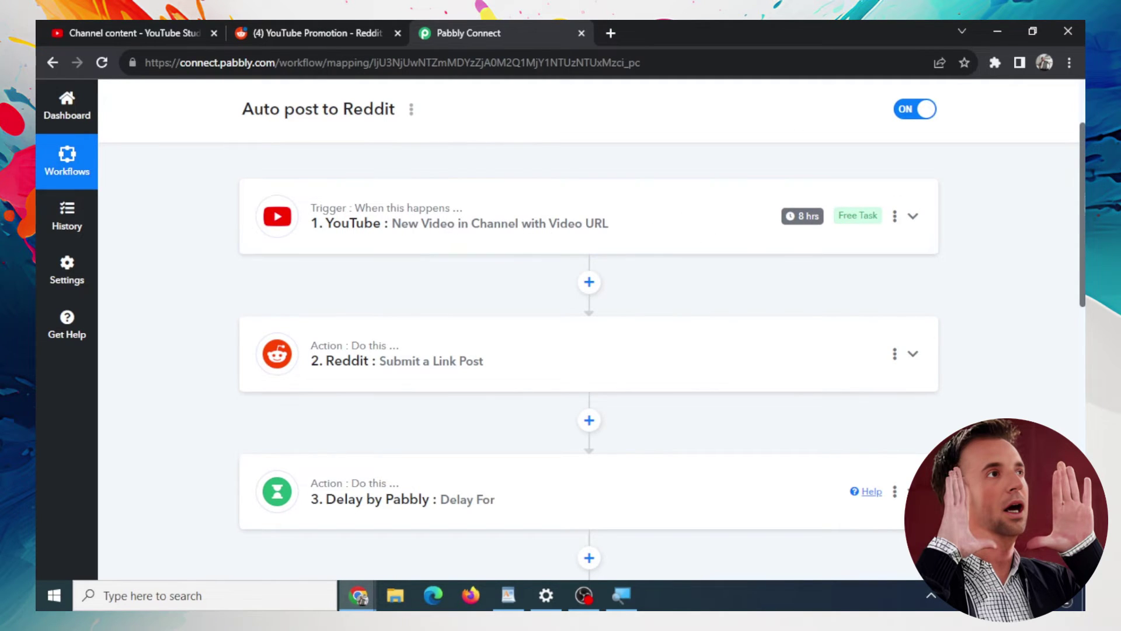
scroll(1076, 237, "down", 2)
scroll(703, 290, "up", 2)
scroll(651, 350, "up", 1)
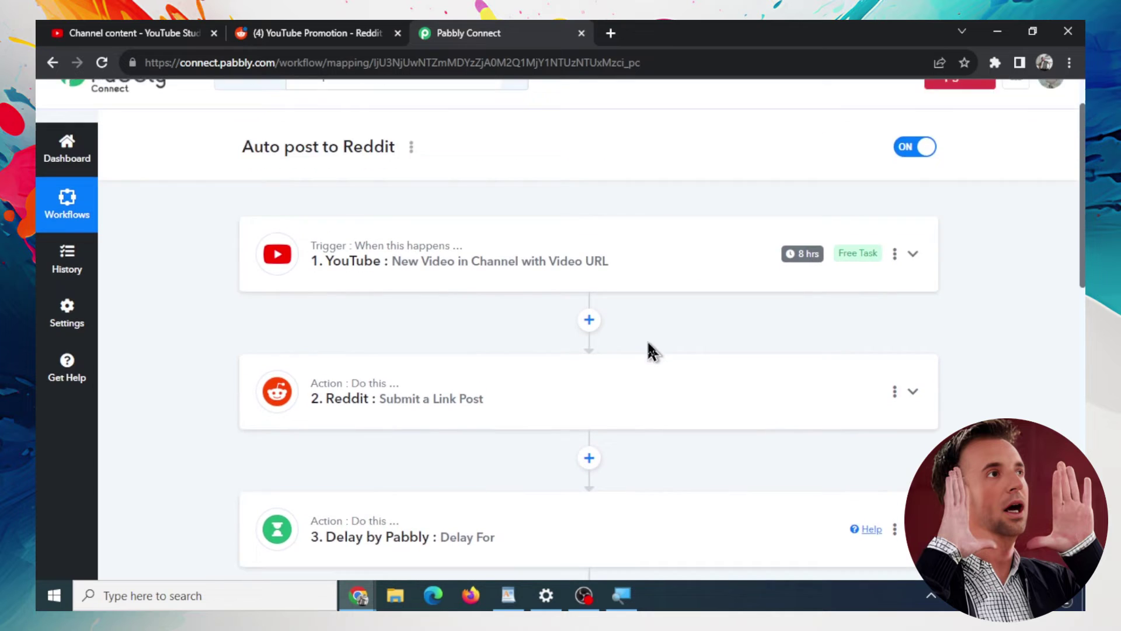
scroll(778, 379, "down", 3)
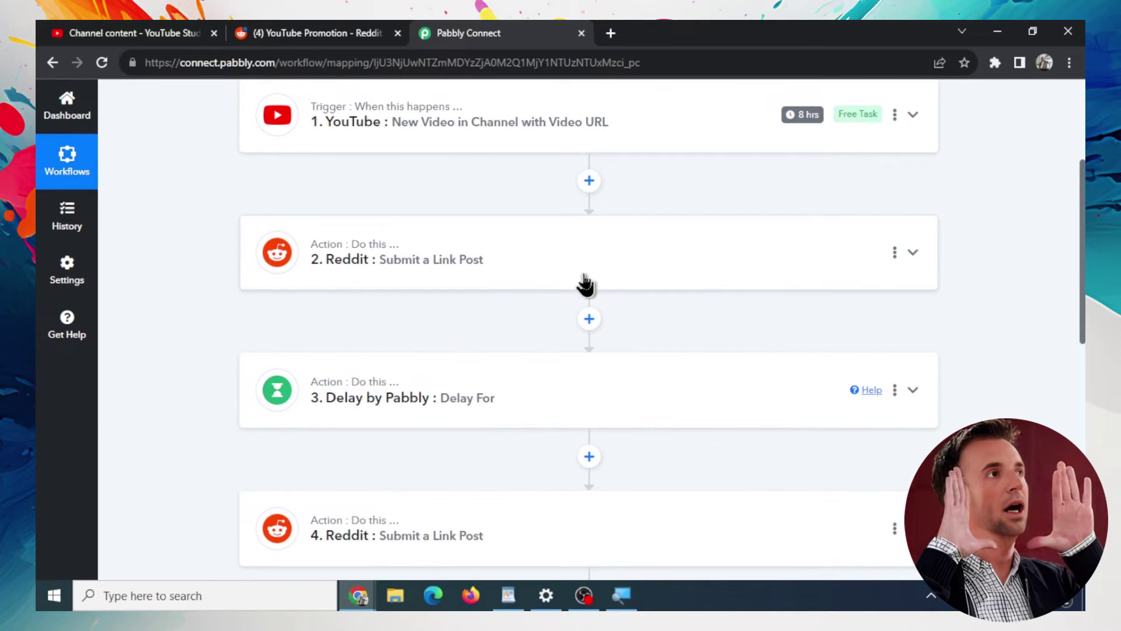
scroll(528, 175, "up", 2)
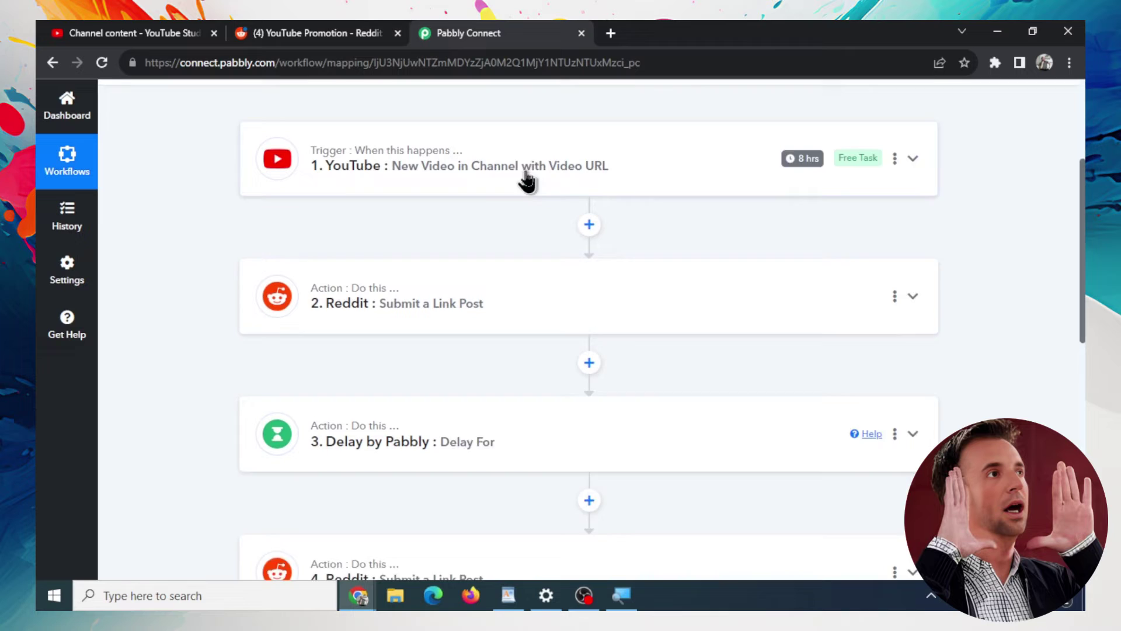
scroll(711, 283, "down", 3)
scroll(711, 274, "down", 1)
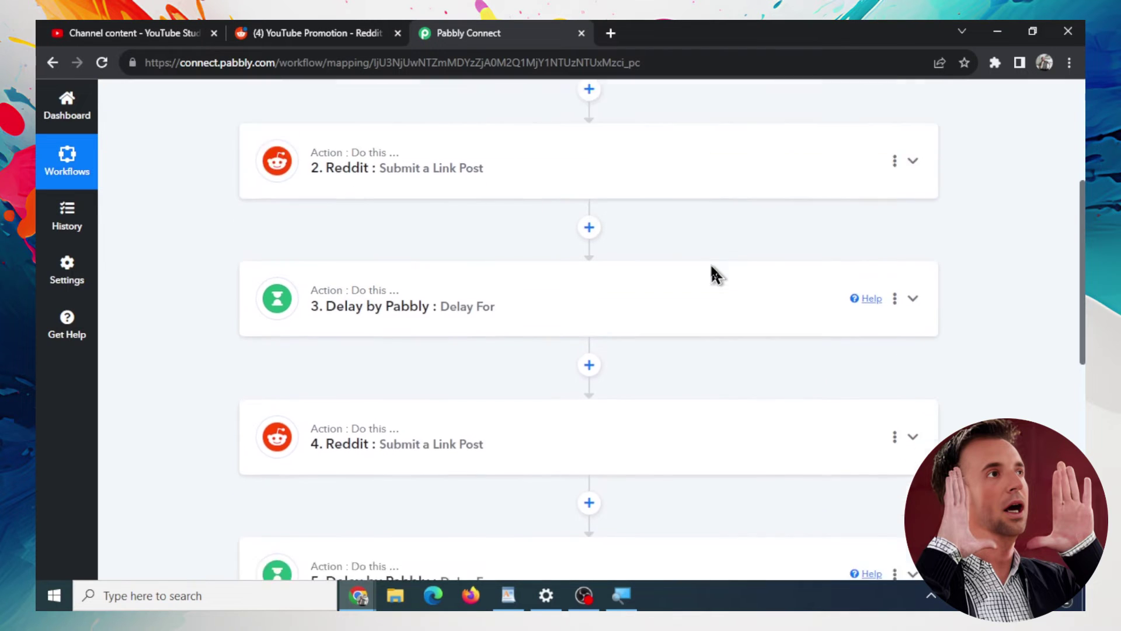
scroll(709, 273, "down", 4)
scroll(709, 273, "down", 3)
scroll(691, 268, "down", 2)
scroll(425, 230, "up", 2)
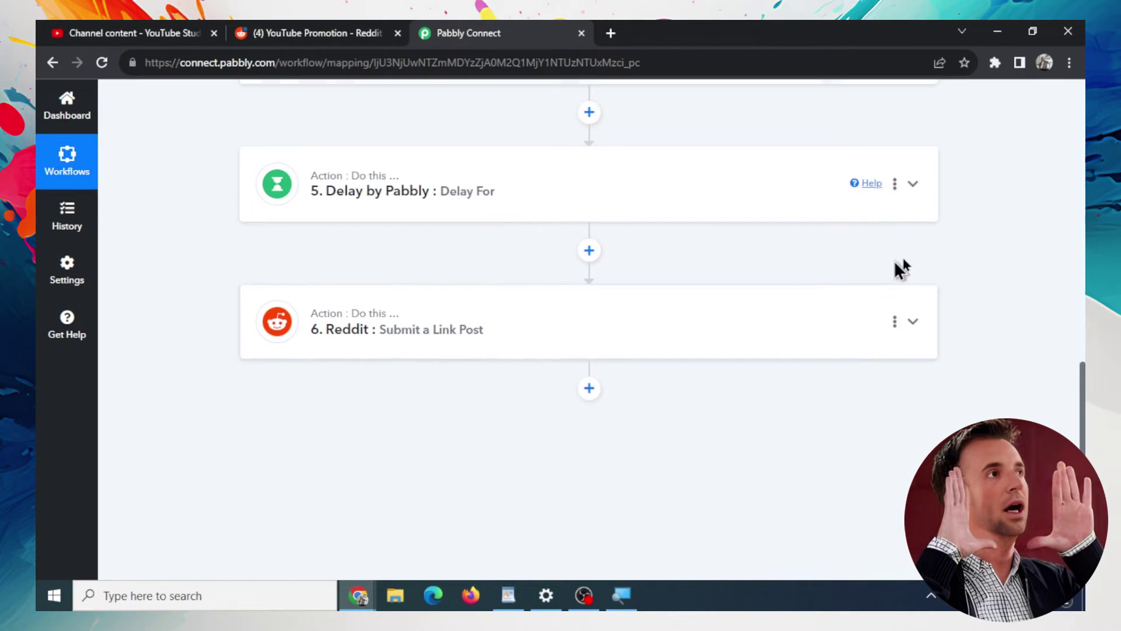
Paste the copied one-hour delay as step 7 after Reddit step 6.
left_click(894, 342)
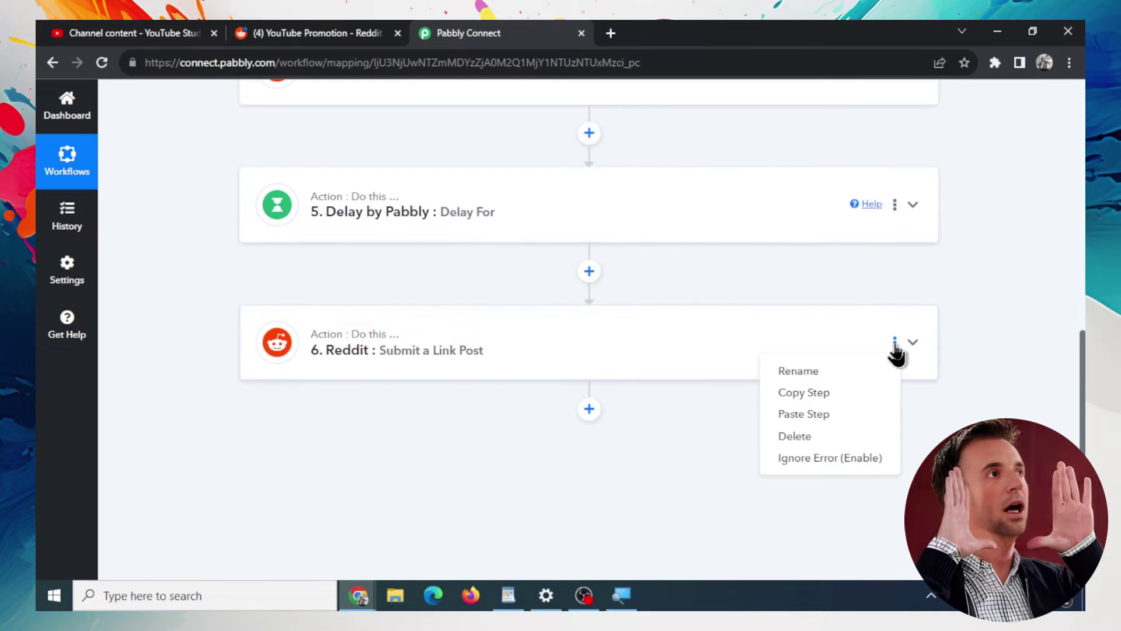
left_click(835, 416)
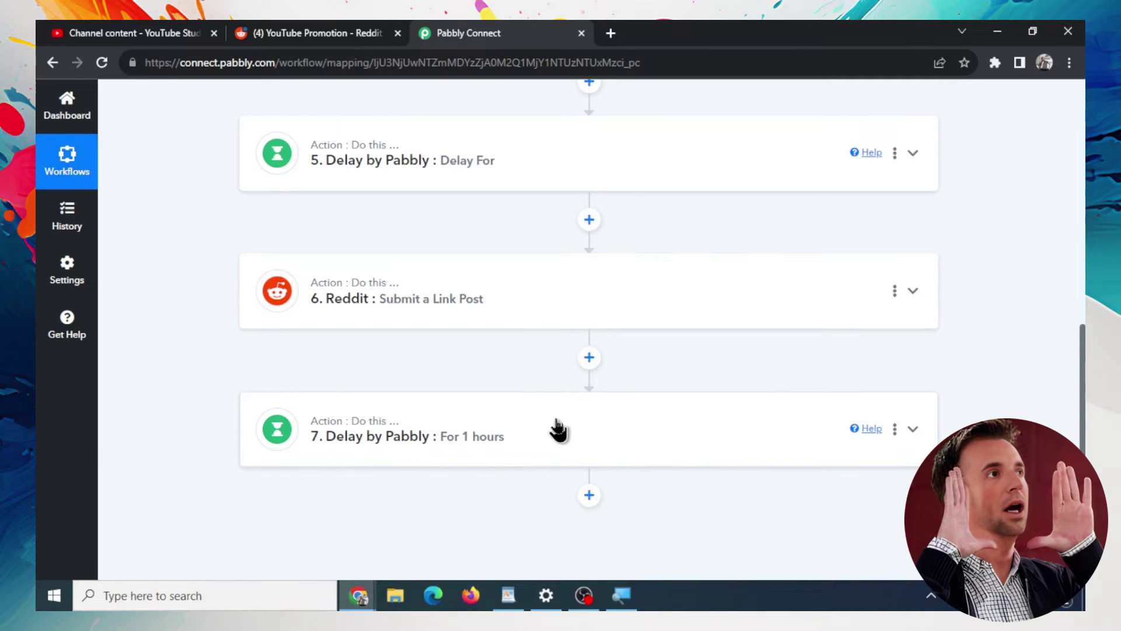
scroll(671, 455, "down", 1)
scroll(609, 324, "down", 2)
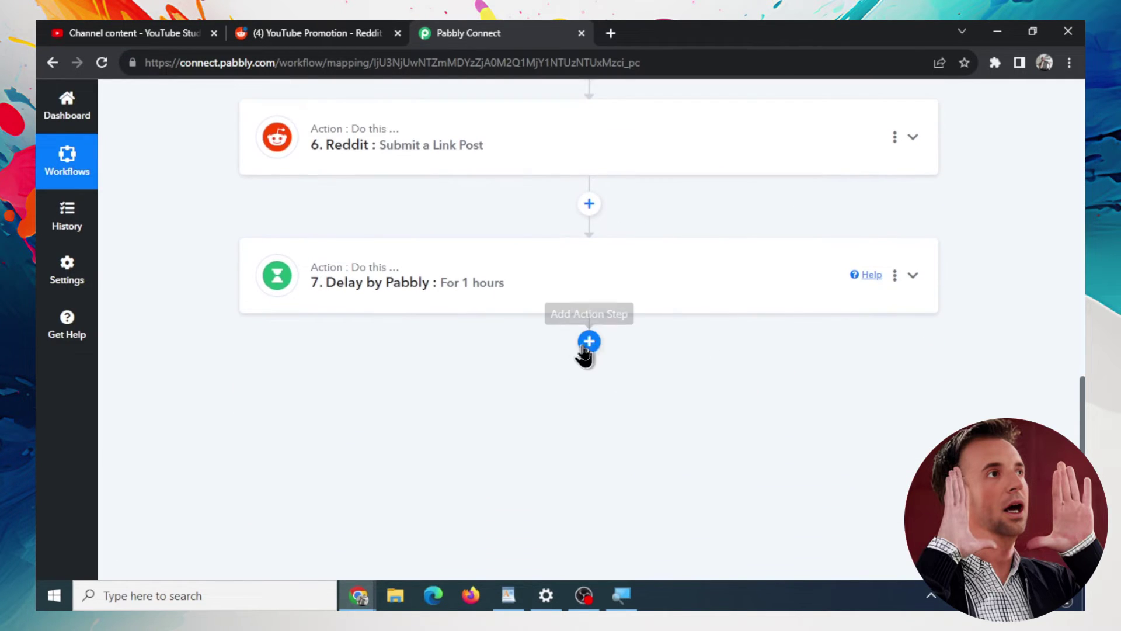
Add a ChatGPT step after step 7 using the Ask ChatGPT action.
left_click(587, 344)
type("c")
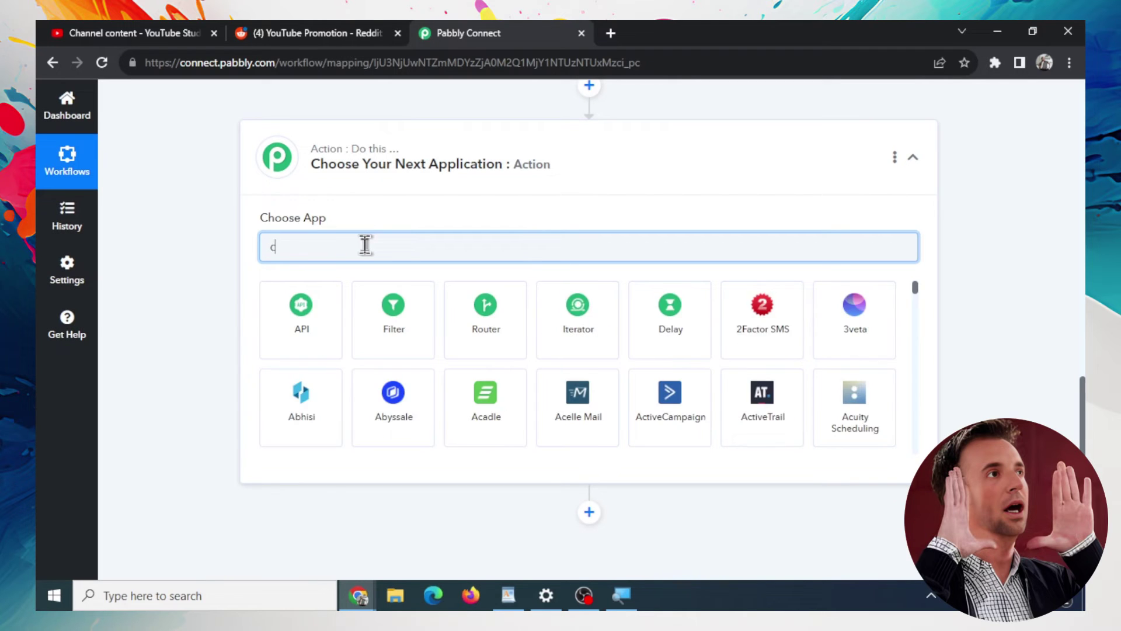
type("hat")
left_click(485, 318)
left_click(400, 208)
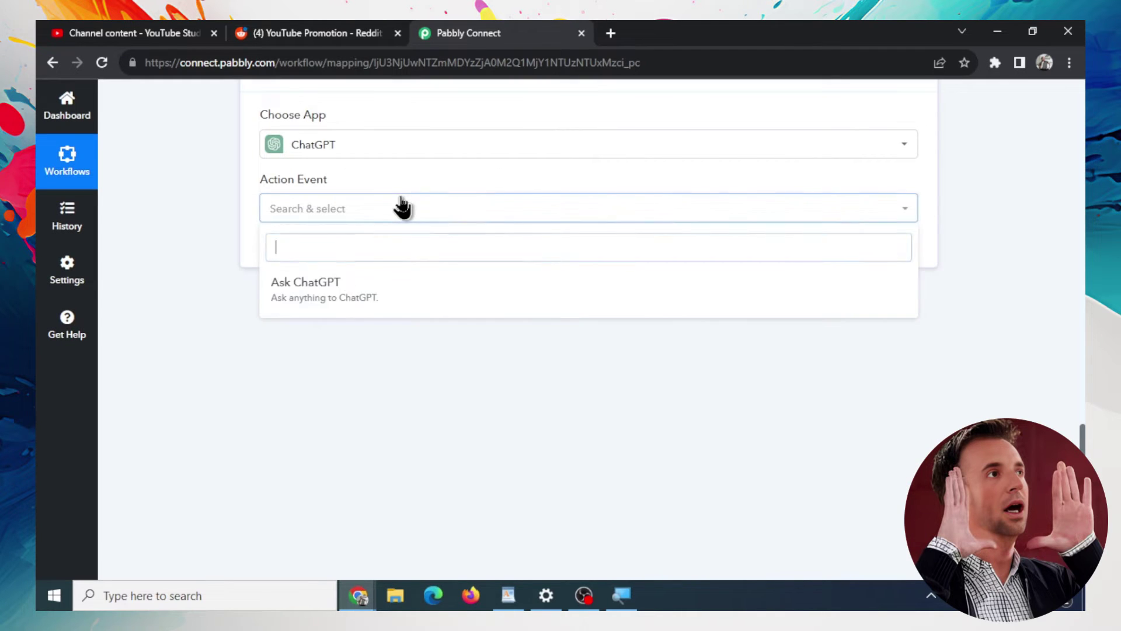
left_click(336, 292)
Connect the Ask ChatGPT step with the existing ChatGPT connection.
left_click(283, 255)
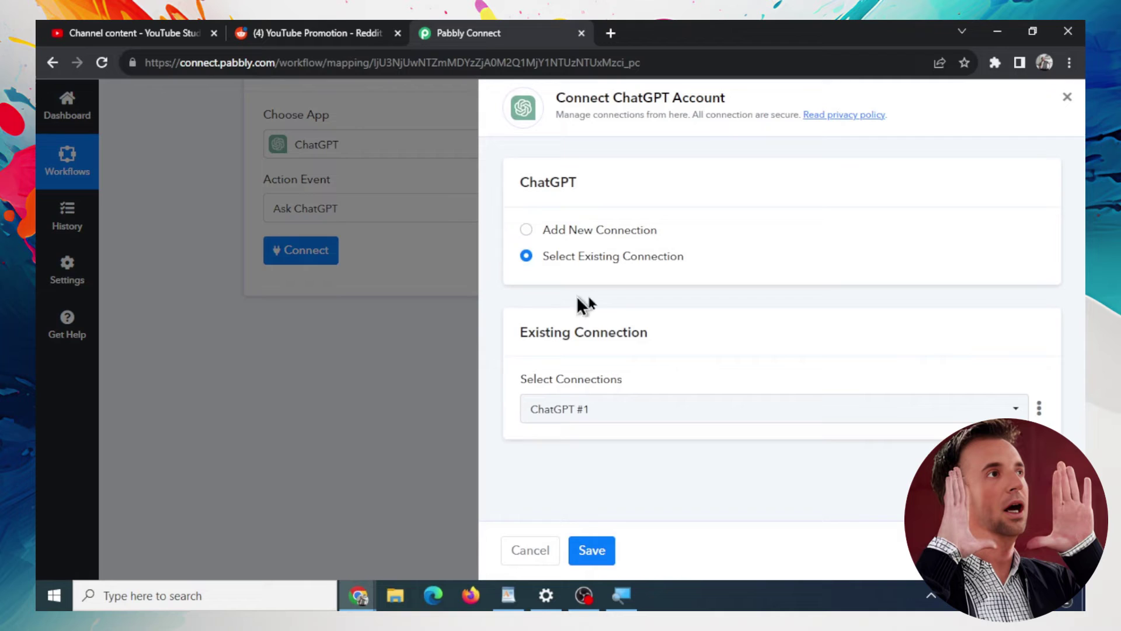
left_click(591, 550)
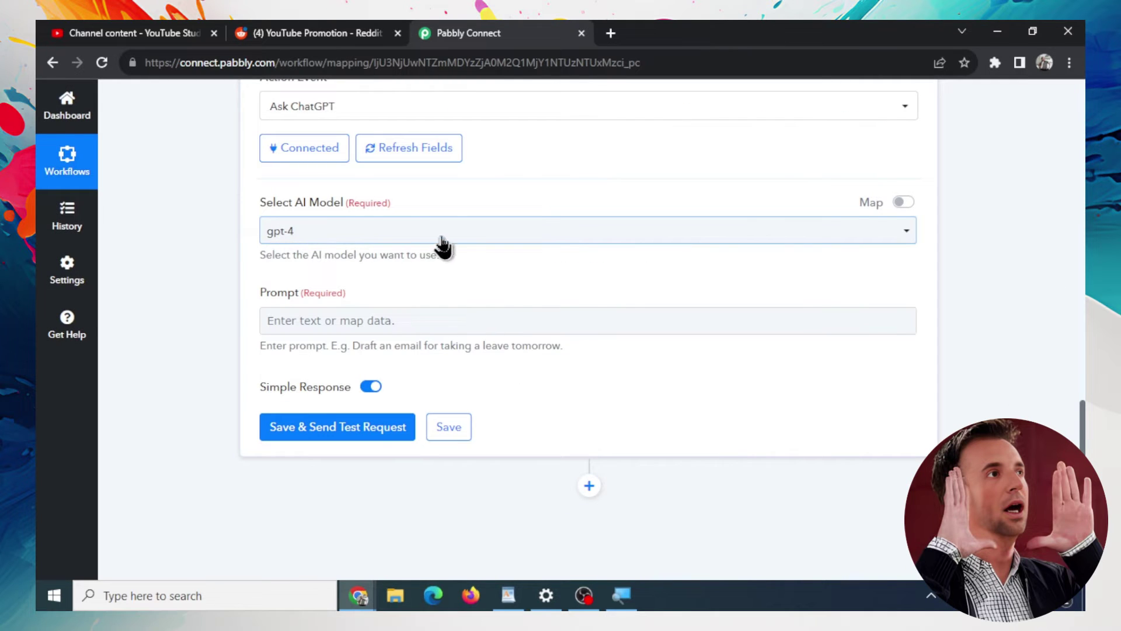
scroll(442, 245, "down", 1)
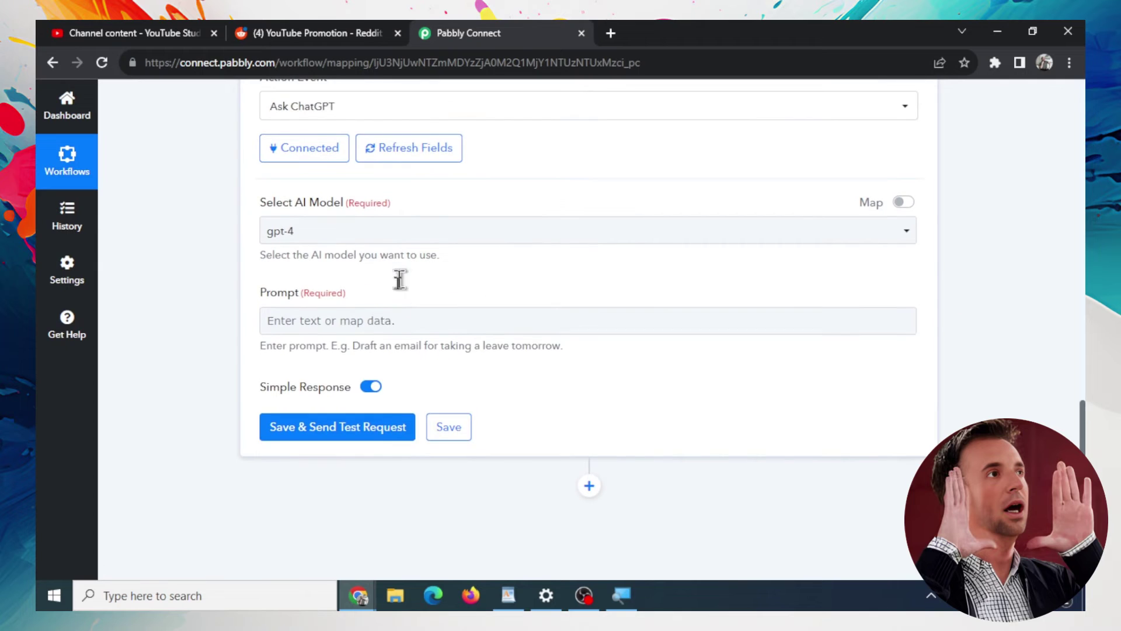
Write a prompt with the mapped video title, requiring a single r/subredditname answer.
left_click(387, 321)
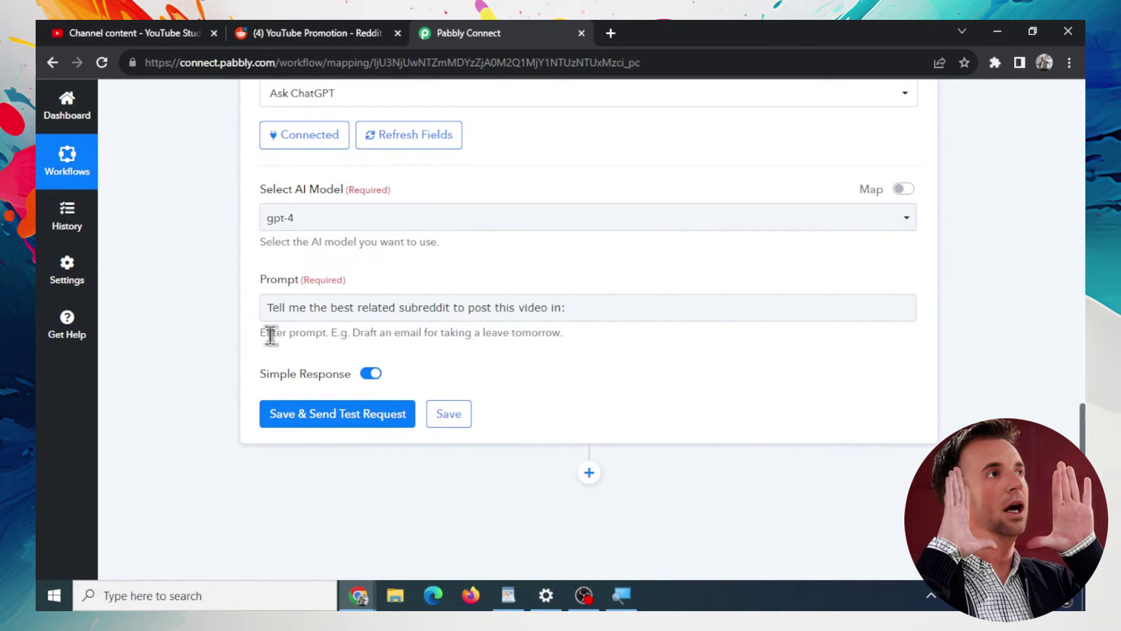
left_click(590, 308)
left_click(542, 442)
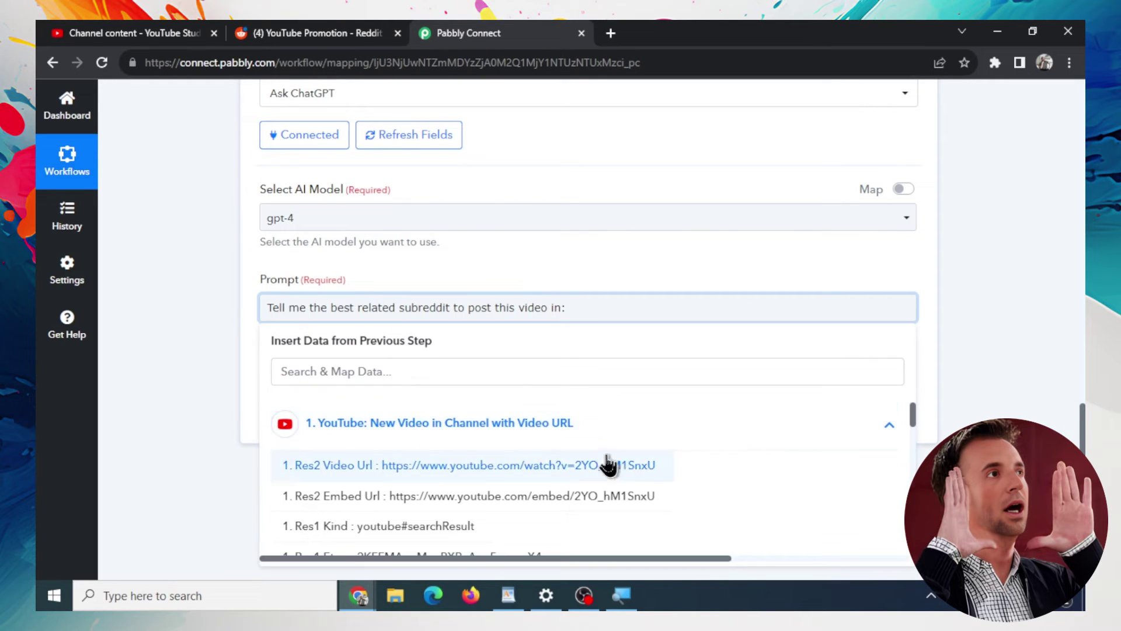
scroll(608, 463, "down", 2)
scroll(628, 473, "down", 3)
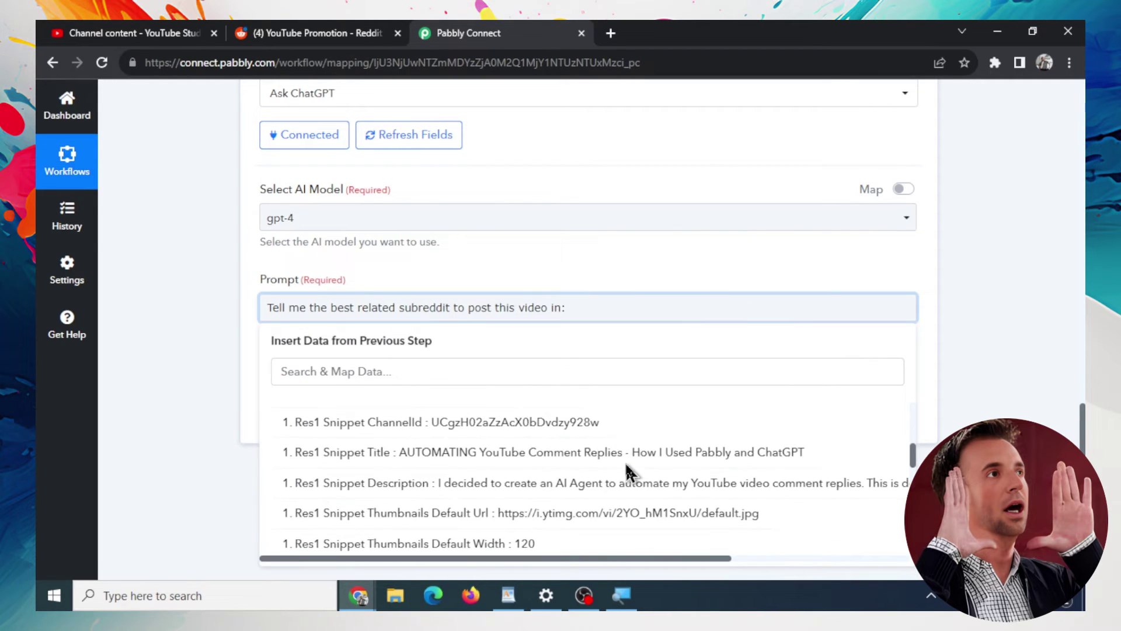
left_click(538, 453)
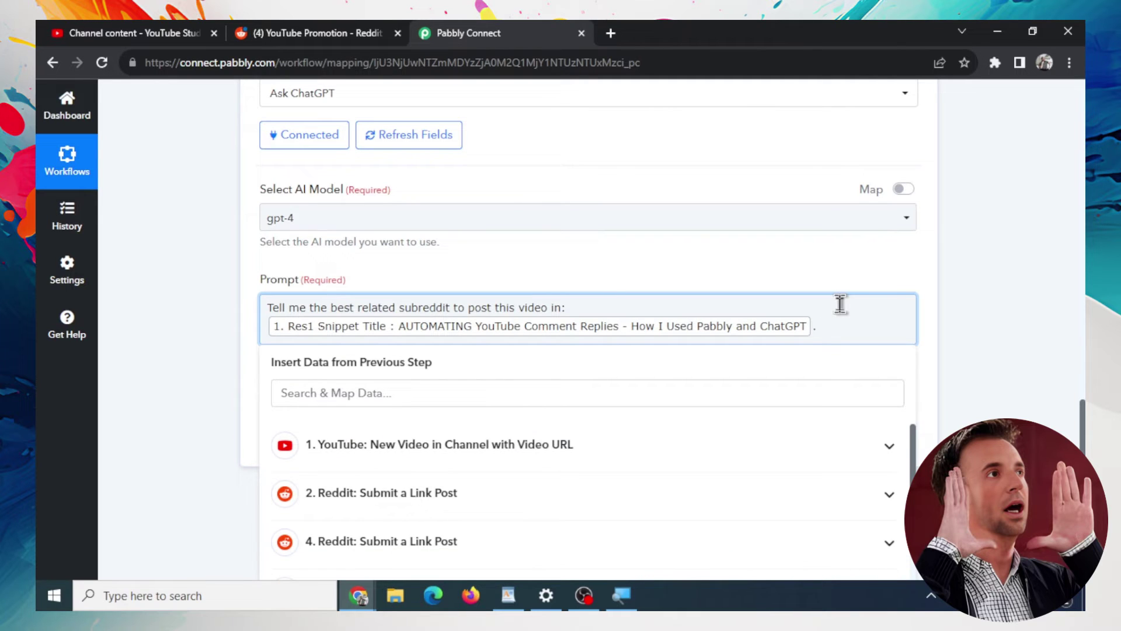
type("Your response should be only one subreddit and it should be written out like: r/subredditname.")
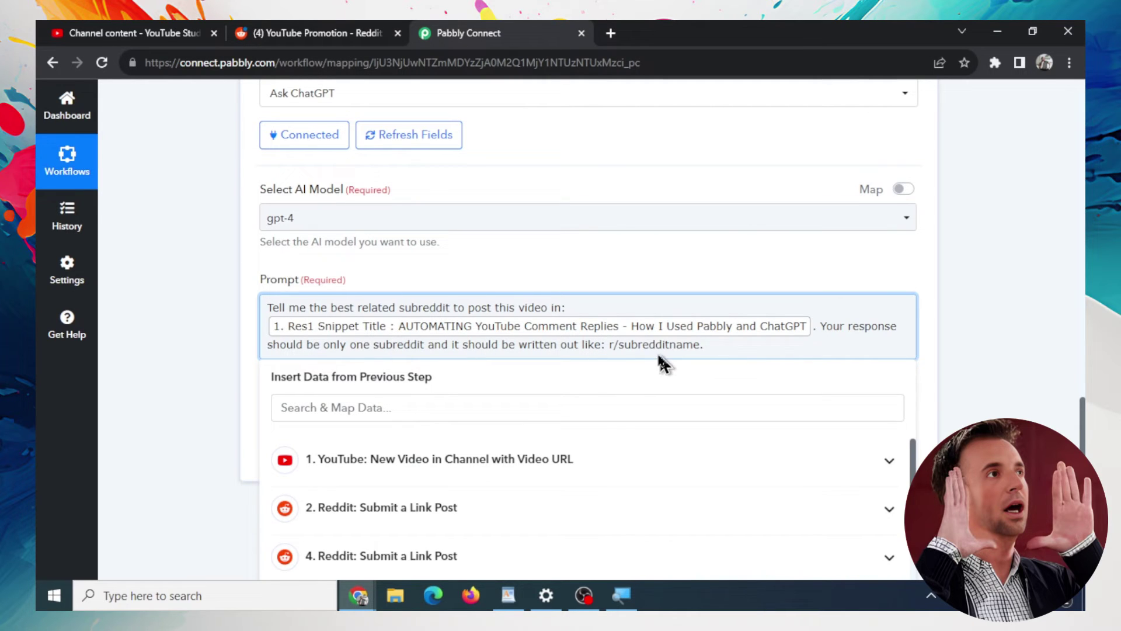
left_click(1042, 321)
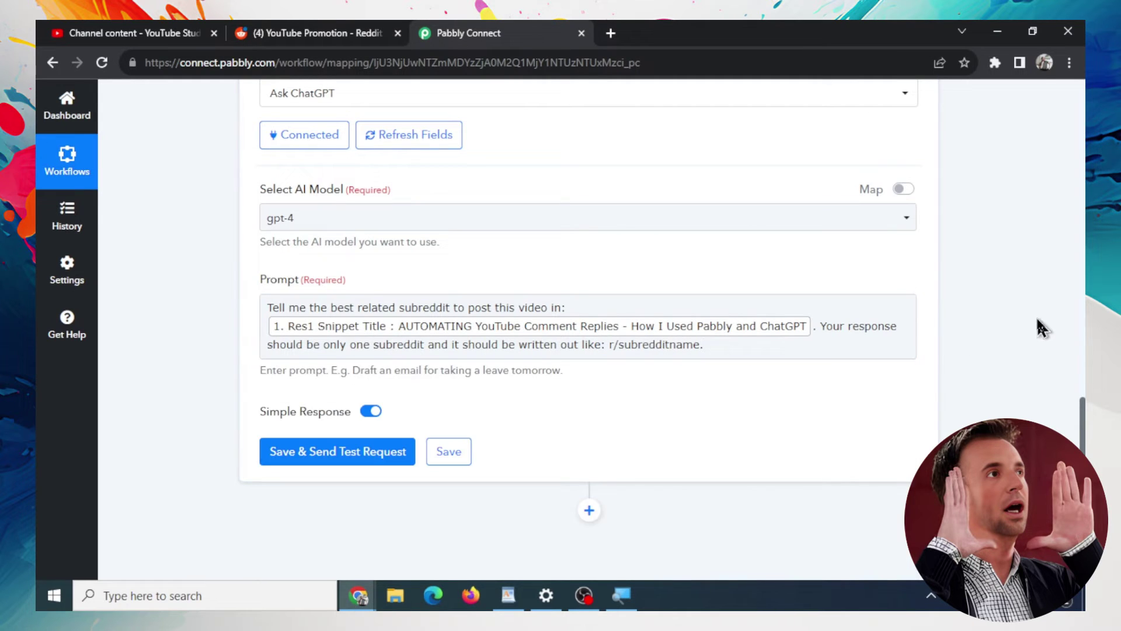
left_click(734, 351)
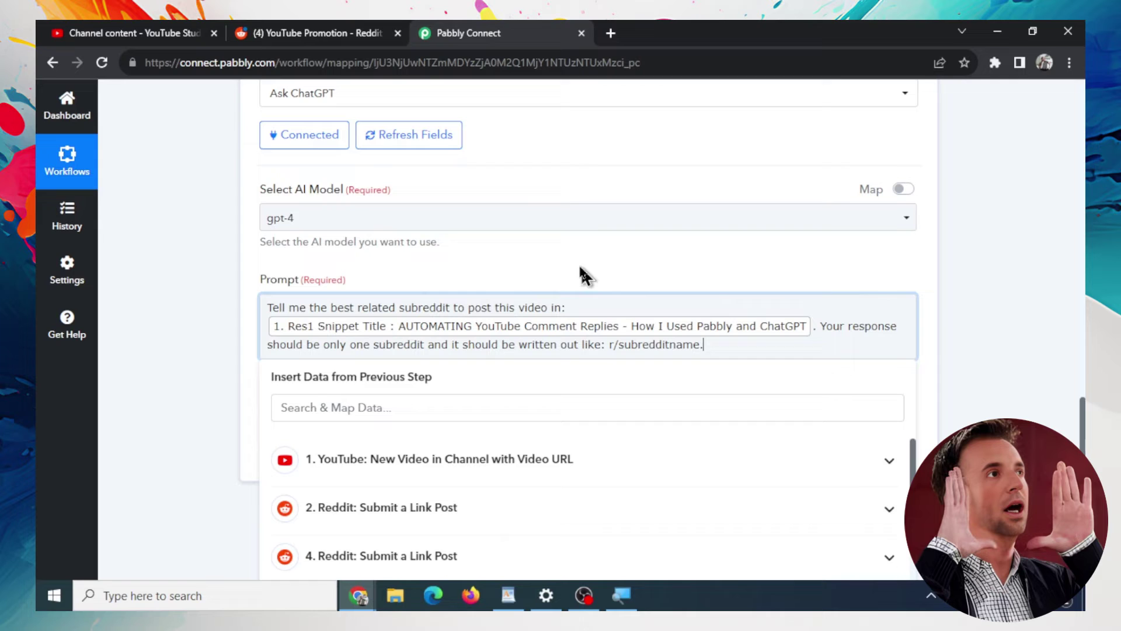
left_click(1016, 371)
scroll(1022, 344, "down", 2)
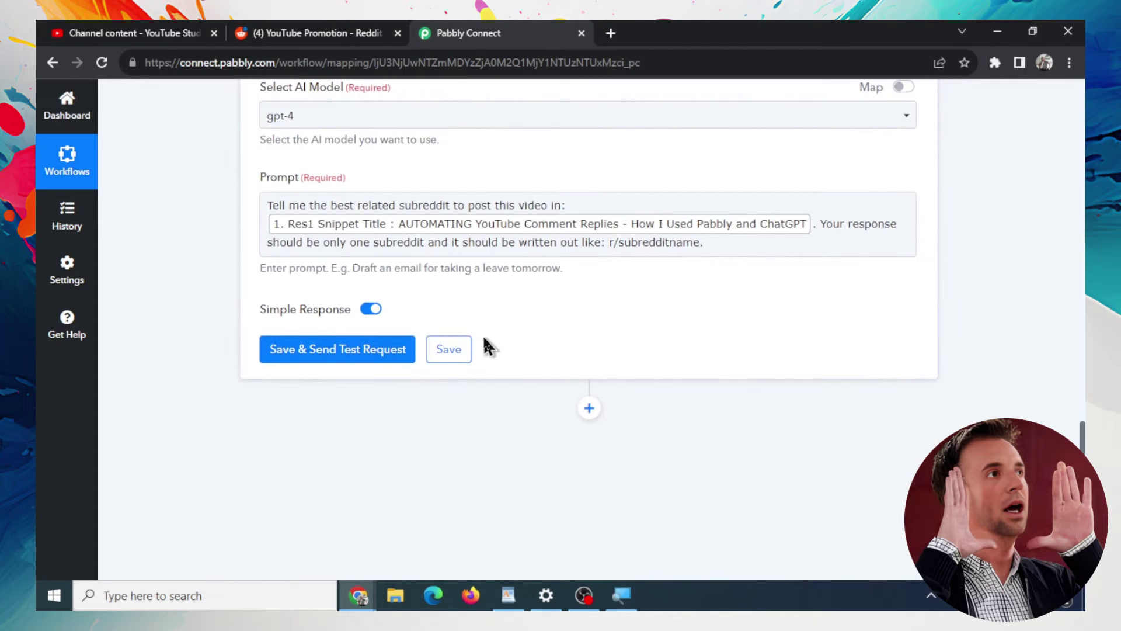
Test the ChatGPT step and check it suggests r/YouTube_startups.
scroll(656, 326, "up", 1)
left_click(357, 409)
scroll(642, 379, "down", 3)
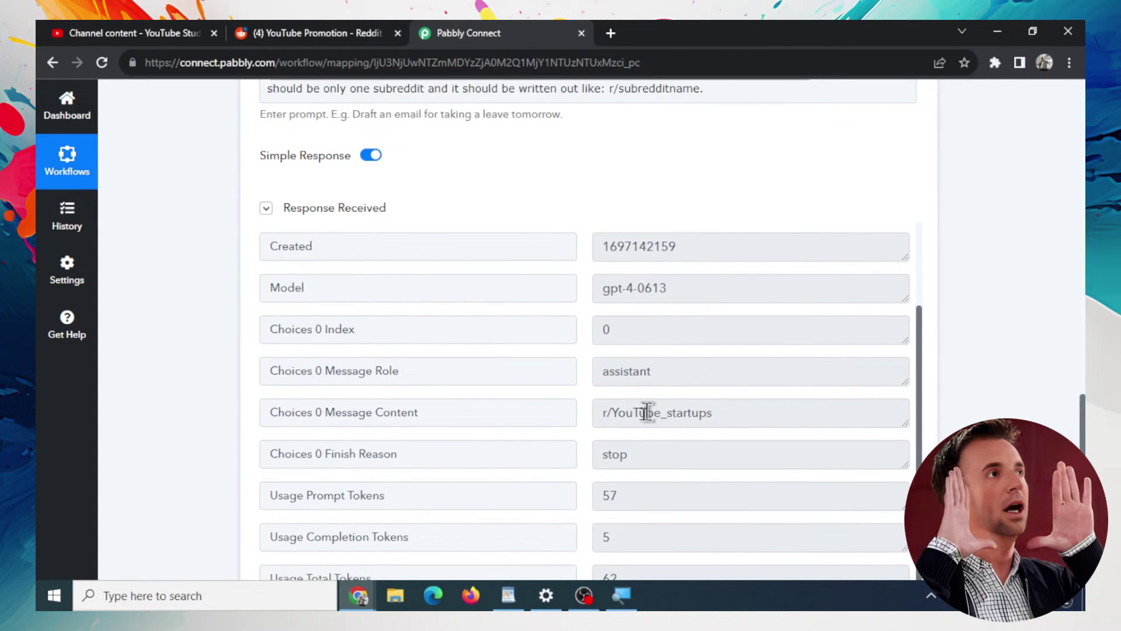
left_click(647, 412)
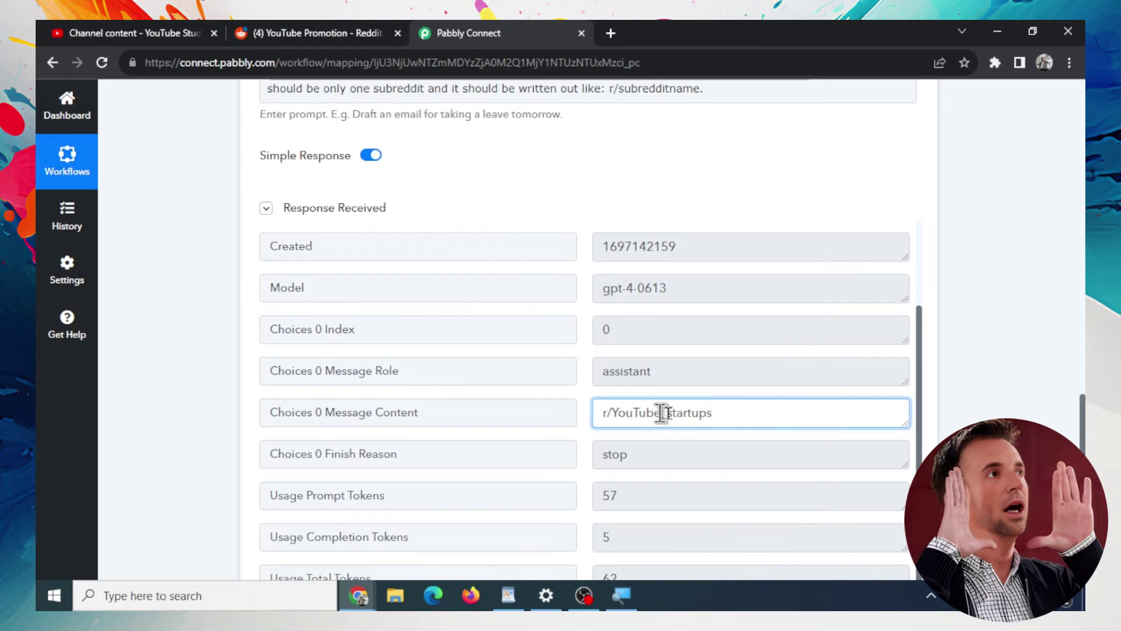
scroll(958, 396, "up", 2)
scroll(953, 395, "down", 3)
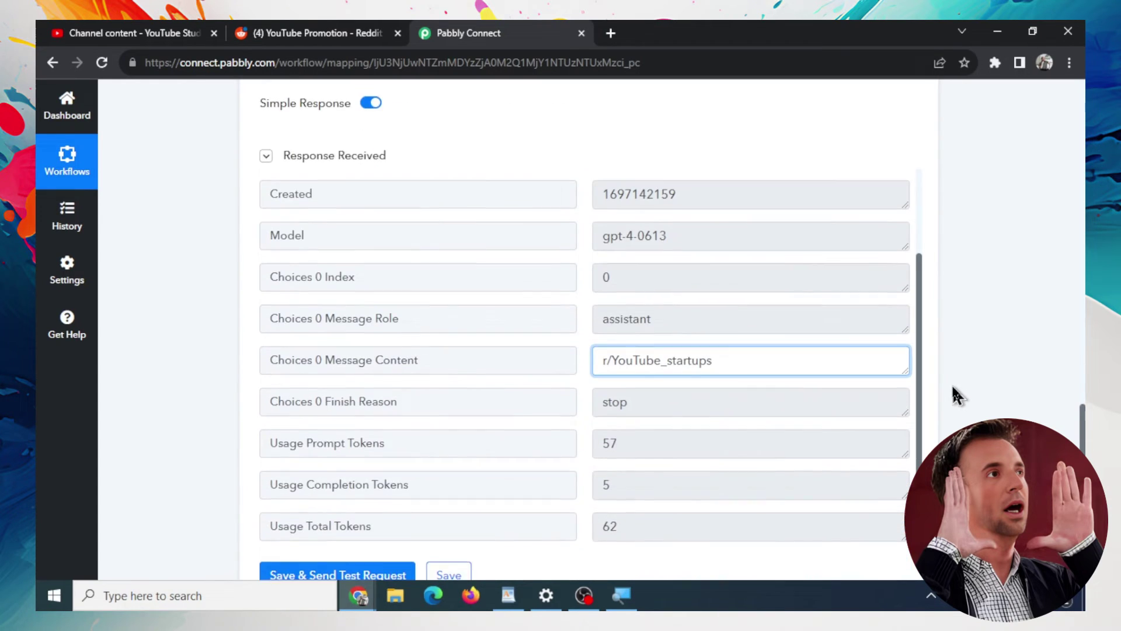
scroll(953, 395, "down", 3)
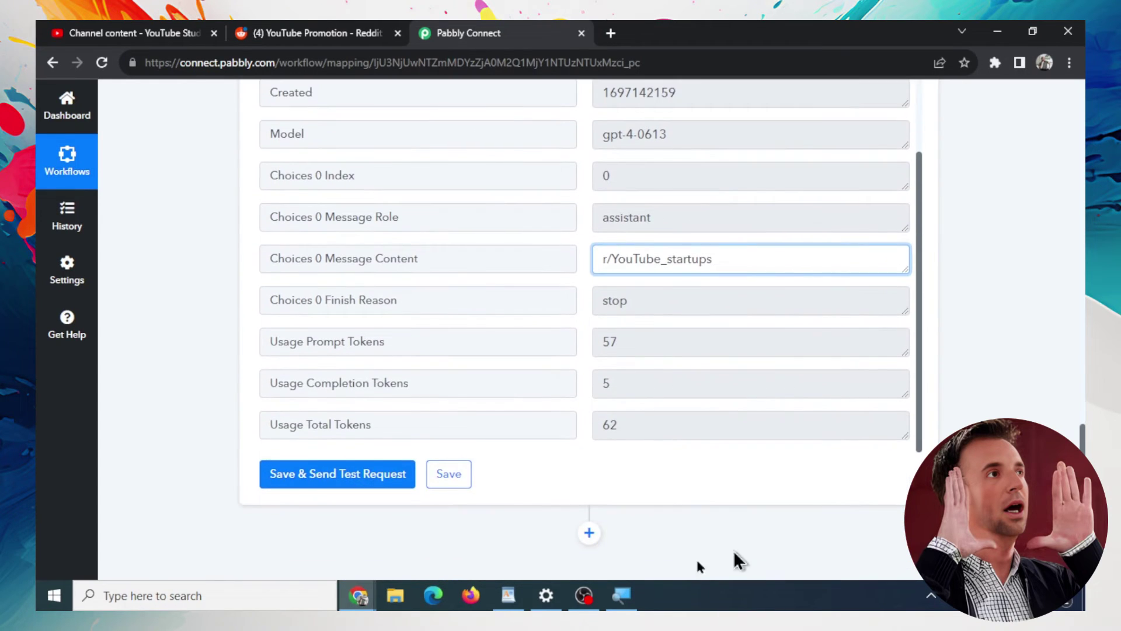
Resend the ChatGPT test, then select part of the prompt text for editing.
left_click(331, 484)
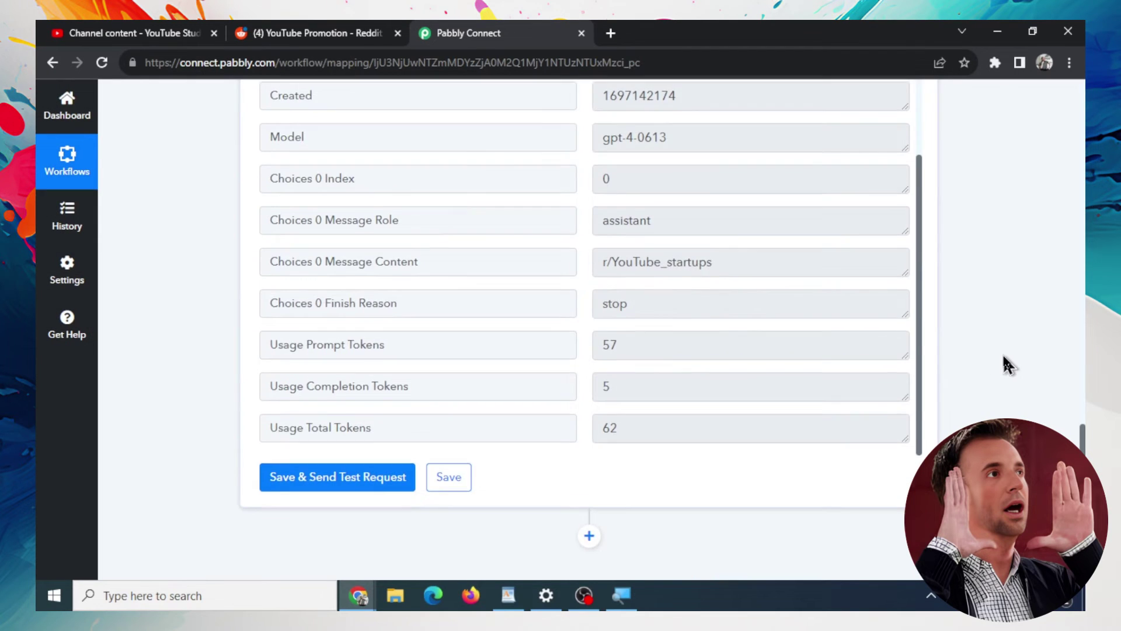
scroll(1001, 356, "up", 5)
left_click(756, 300)
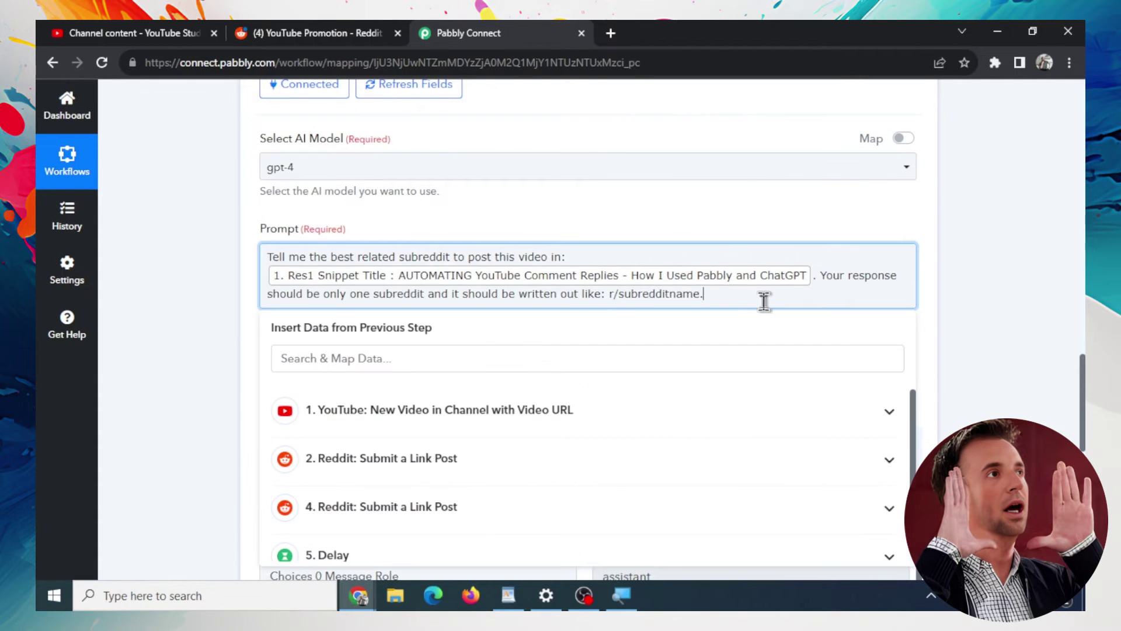
left_click_drag(730, 296, 581, 285)
Replace the mapped video title in the prompt with a typed fishing video title.
left_click(730, 290)
key("Delete")
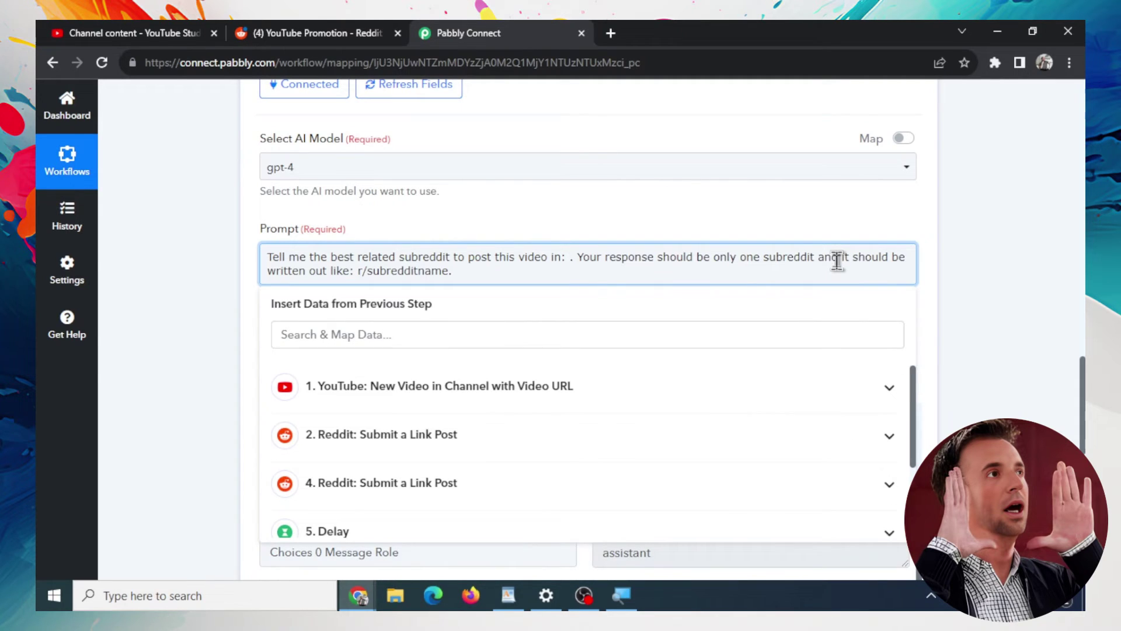
type("THe be")
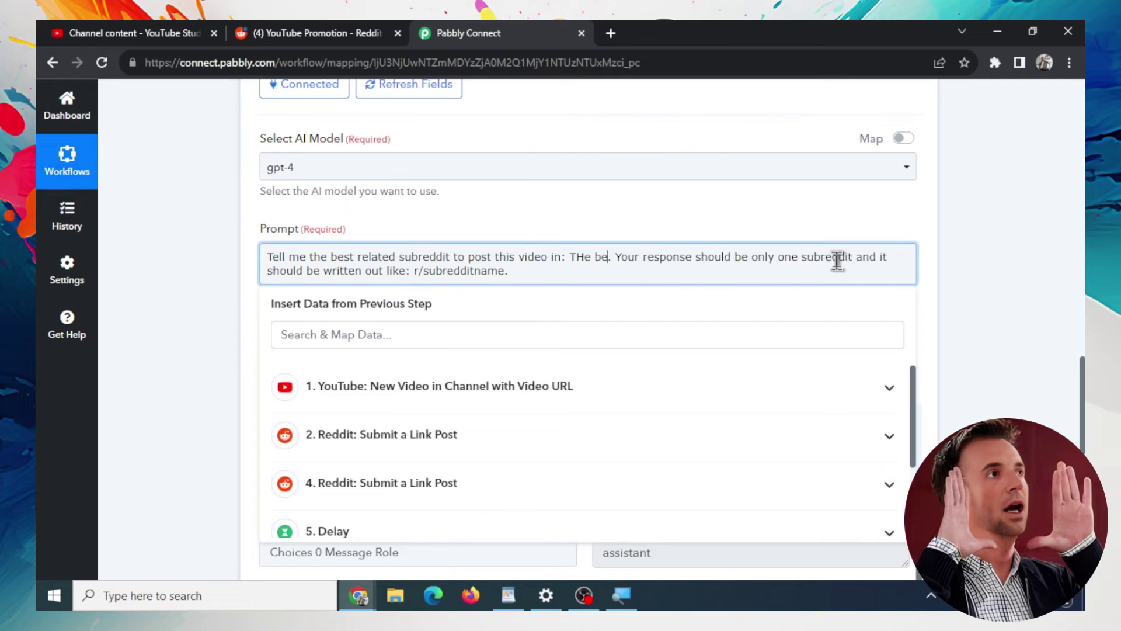
key("BackSpace")
key("BackSpace")
key("BackSpace")
type("he be")
type("is")
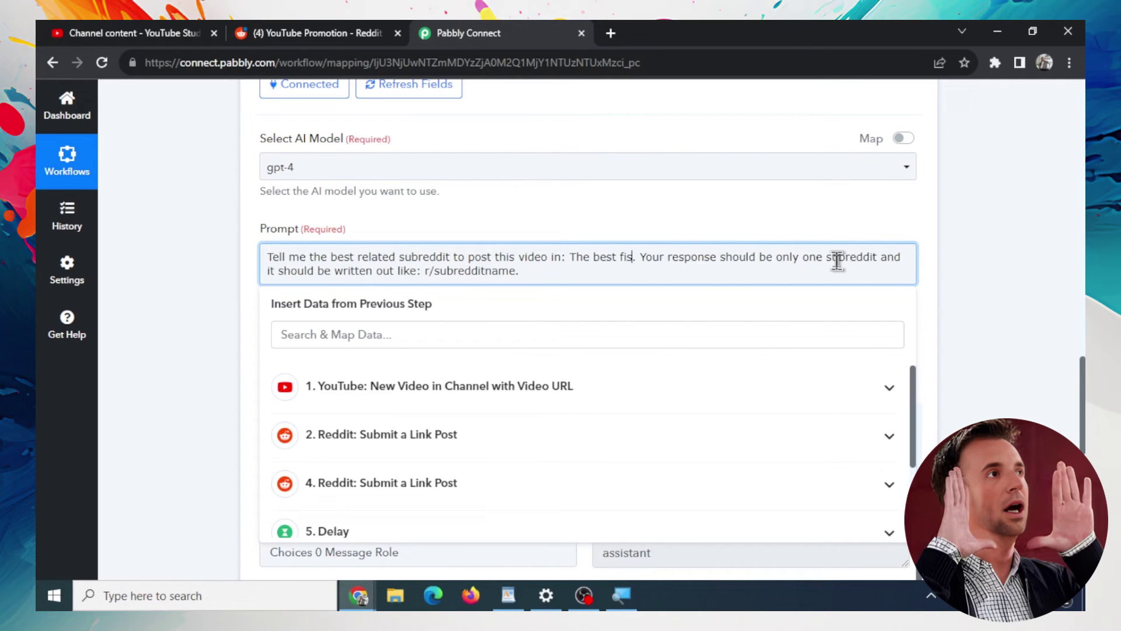
type("hing experience of 2")
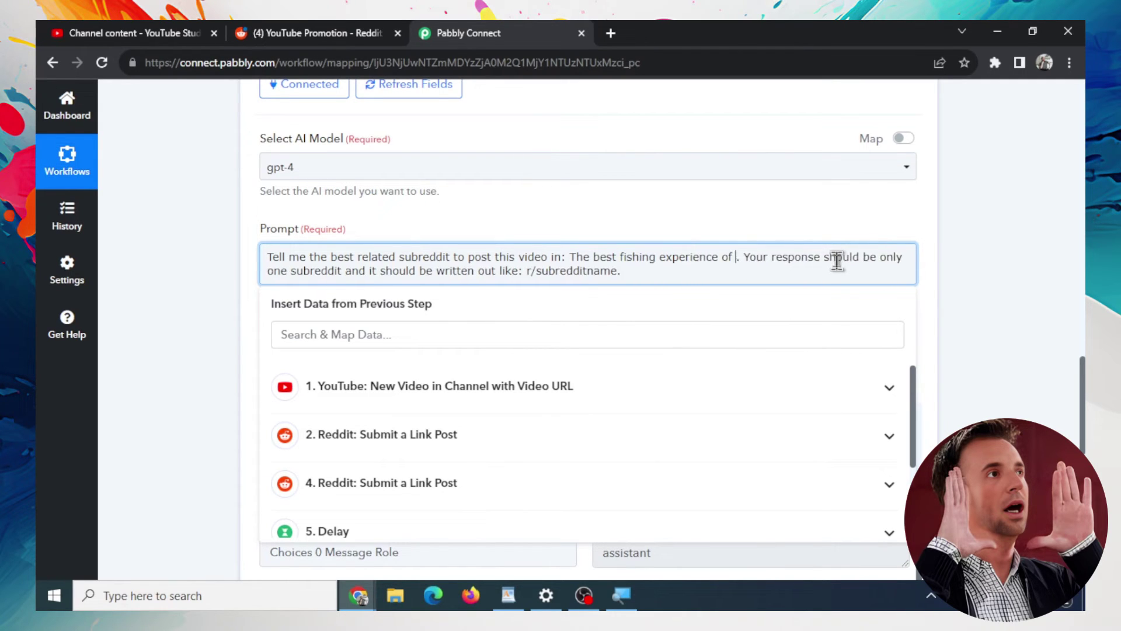
type("023")
left_click(992, 315)
Retest the prompt, getting r/Fishing, and reopen the prompt for editing.
scroll(864, 356, "down", 5)
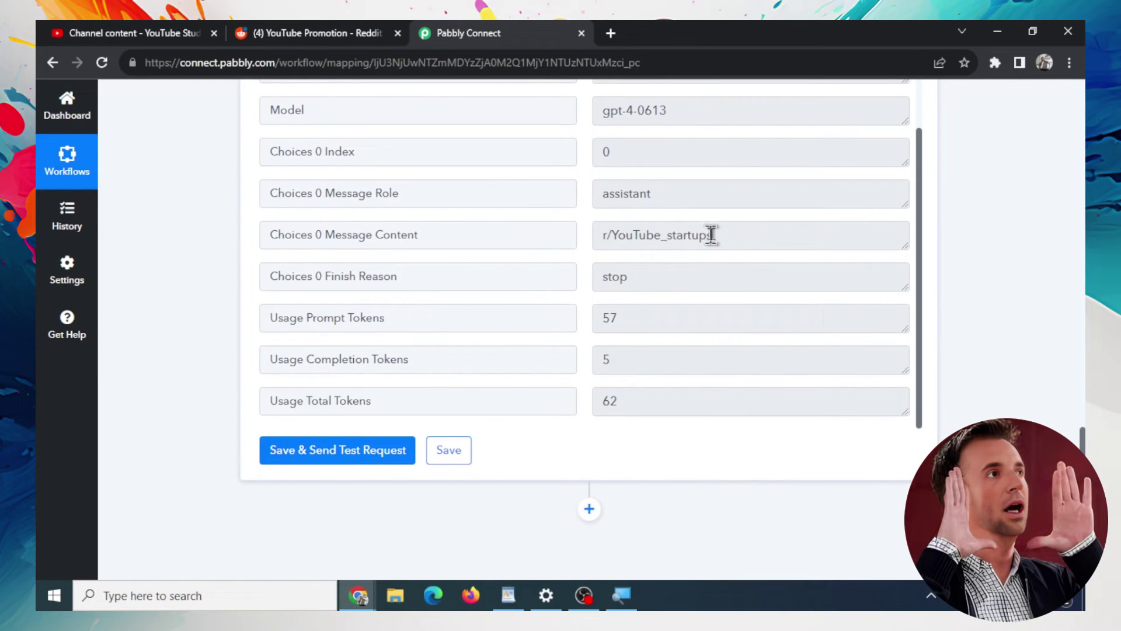
left_click(331, 464)
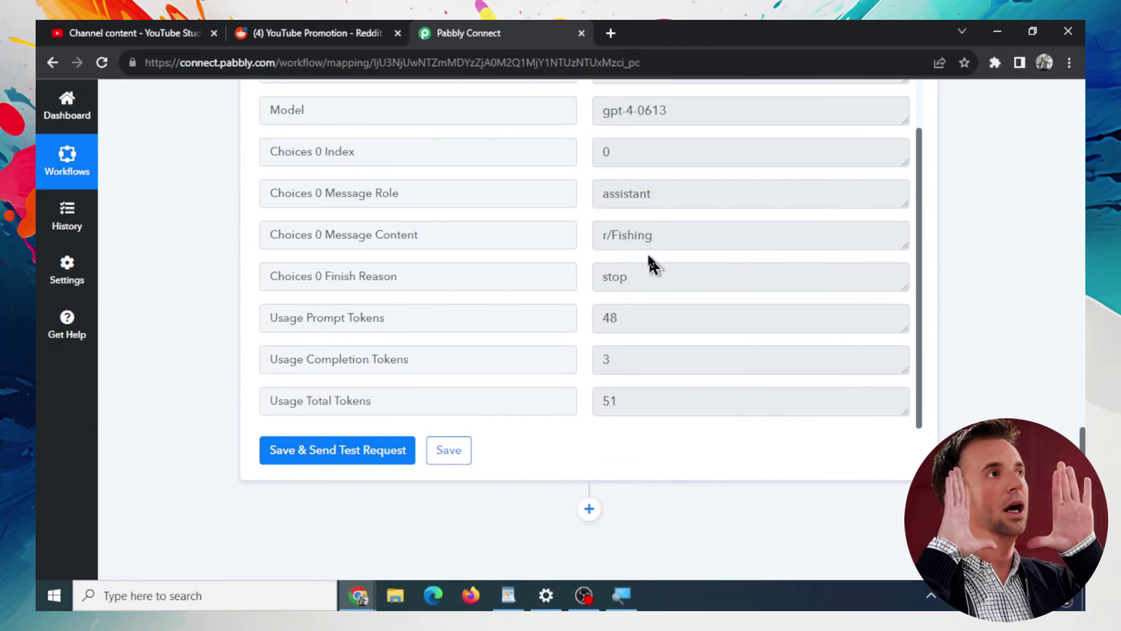
scroll(964, 316, "up", 2)
scroll(950, 333, "up", 3)
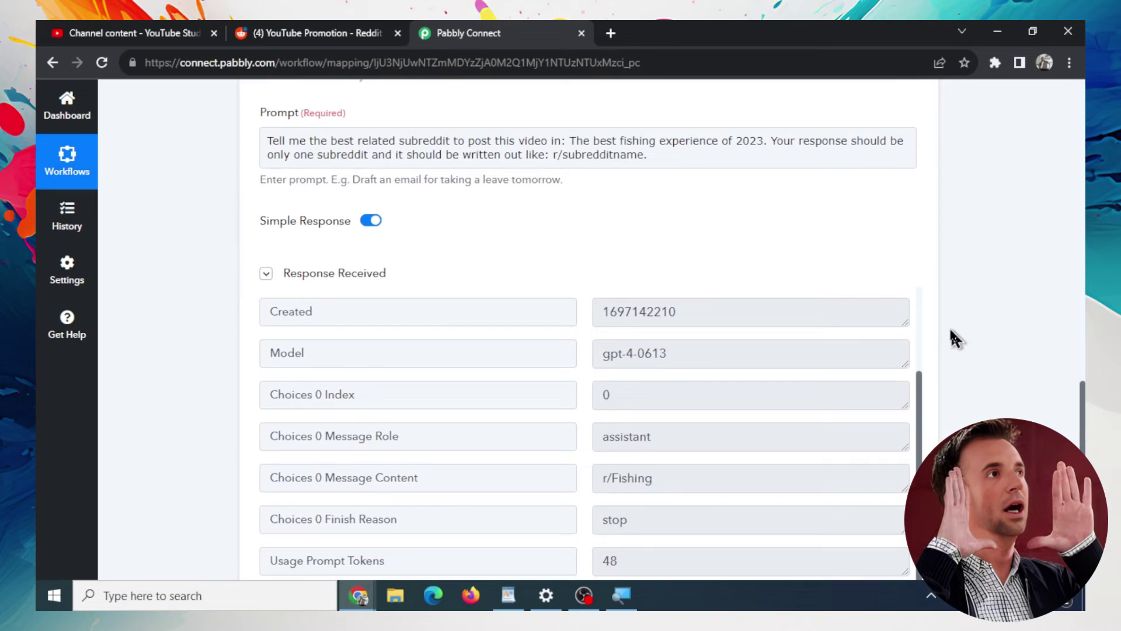
left_click(759, 161)
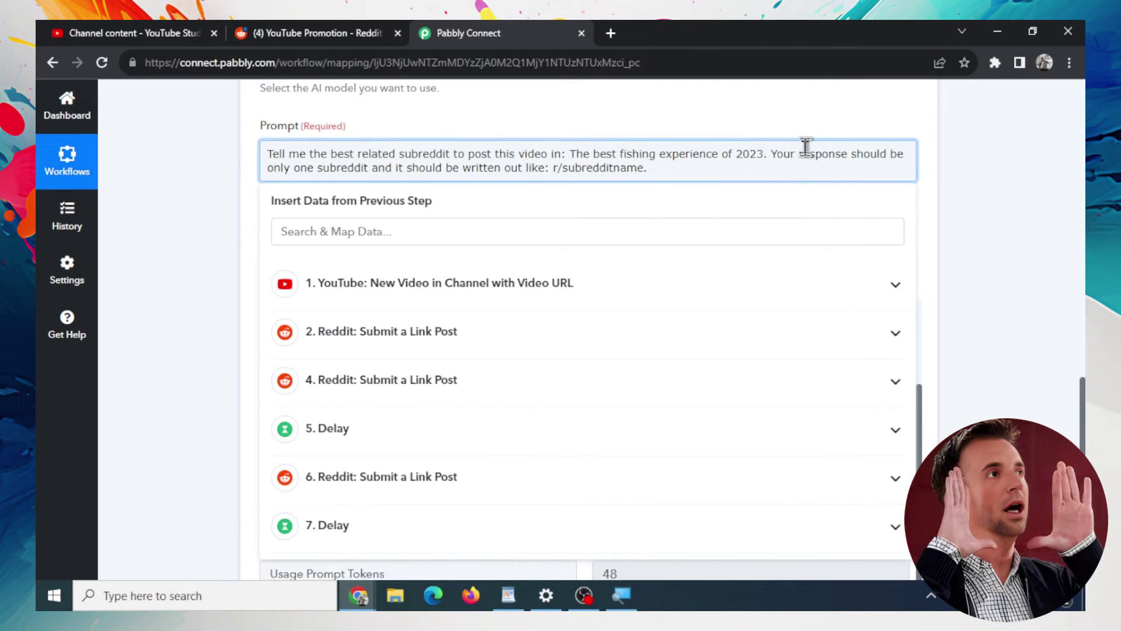
Delete the typed fishing title from the ChatGPT prompt.
key("ctrl+BackSpace")
key("ctrl+BackSpace")
key("ctrl+BackSpace")
key("BackSpace")
key("BackSpace")
key("BackSpace")
key("BackSpace")
key("BackSpace")
key("BackSpace")
key("BackSpace")
key("BackSpace")
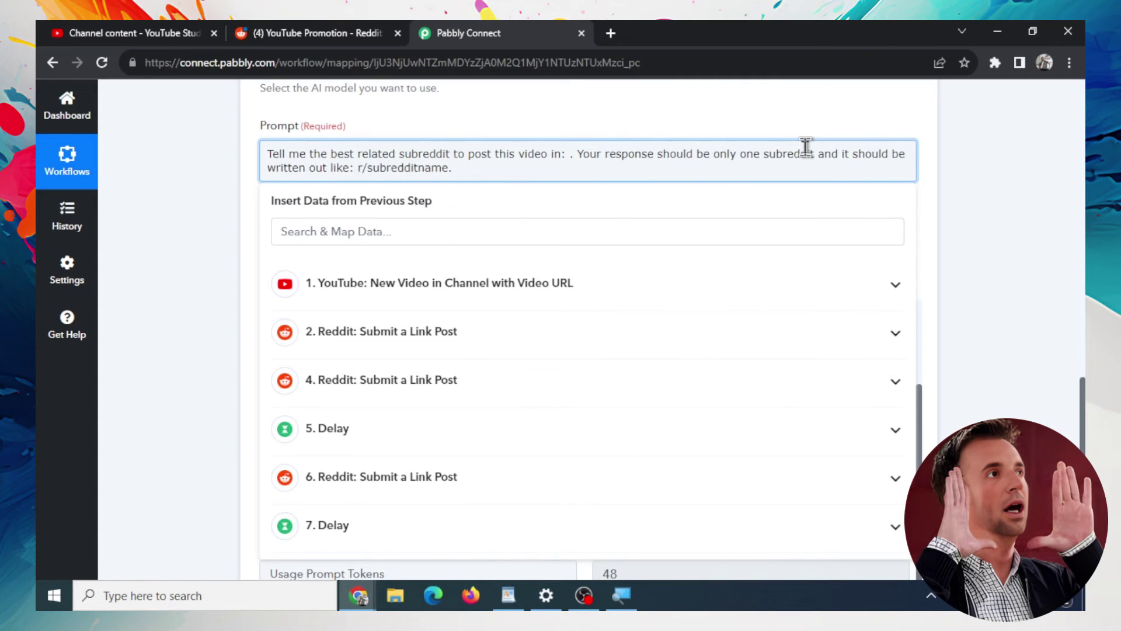
scroll(1033, 236, "down", 2)
scroll(1034, 236, "down", 2)
scroll(1034, 236, "down", 4)
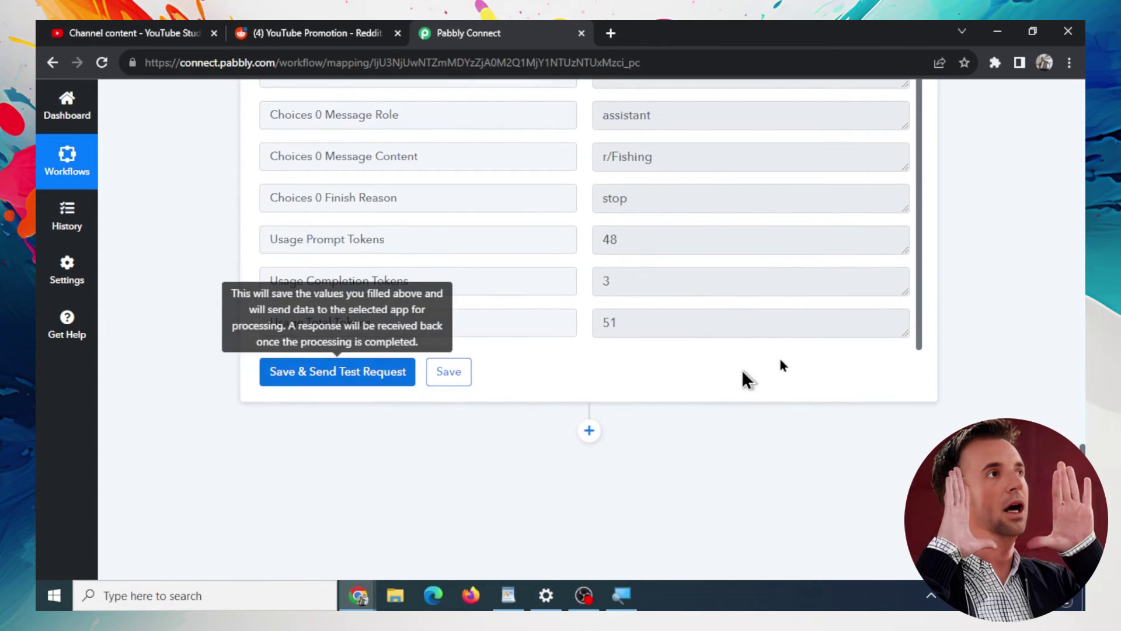
scroll(694, 219, "up", 3)
scroll(806, 283, "up", 5)
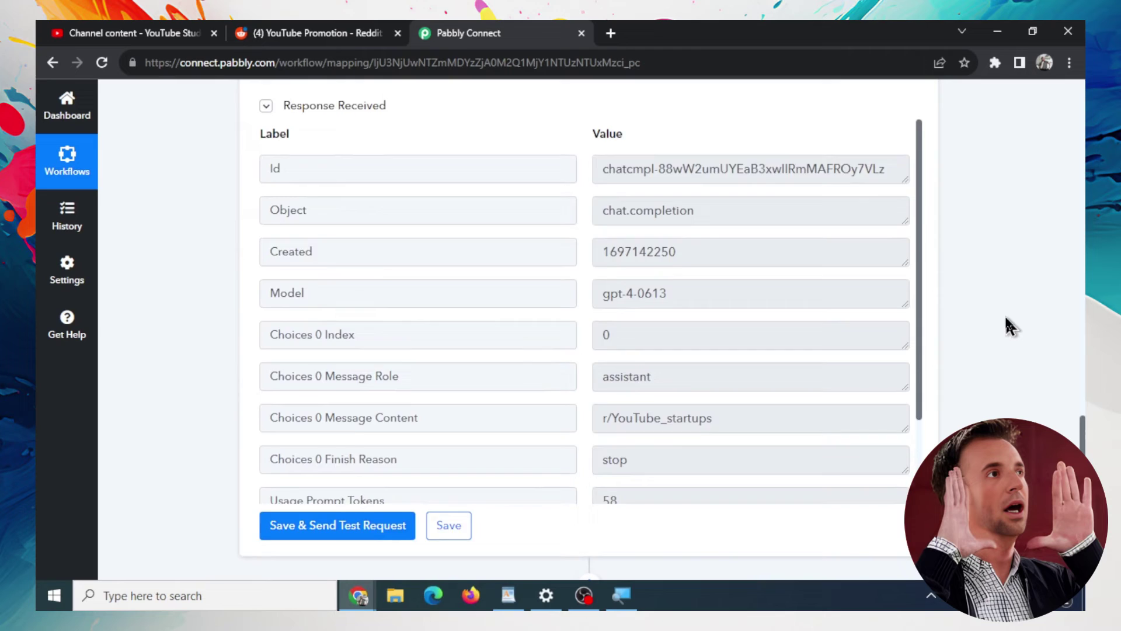
scroll(1000, 325, "up", 3)
scroll(993, 323, "down", 1)
scroll(992, 322, "down", 3)
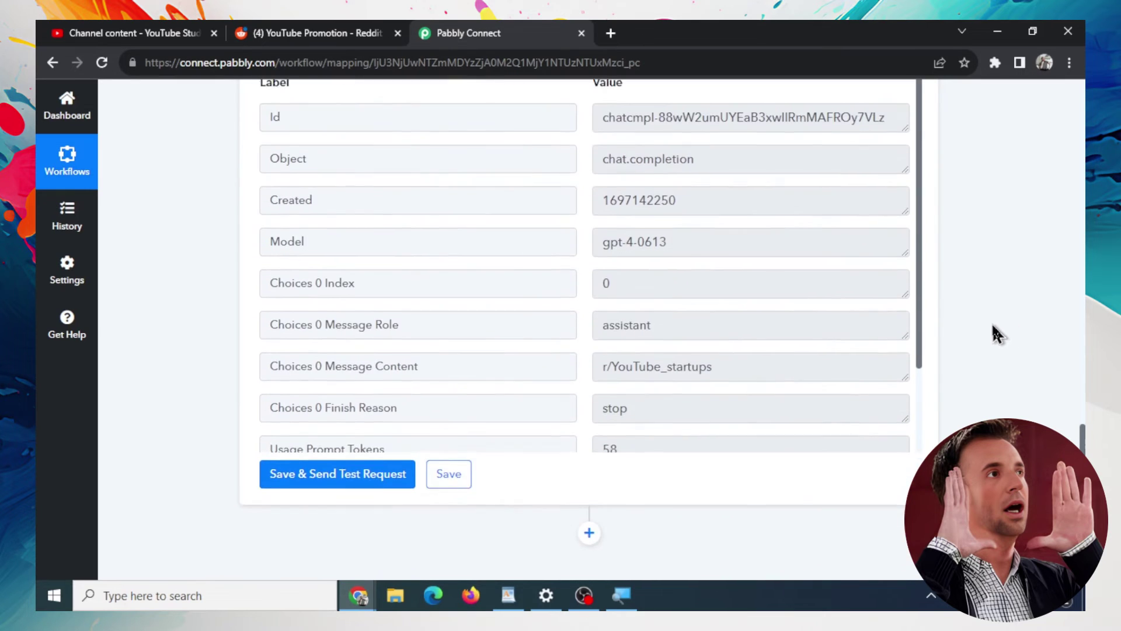
scroll(993, 326, "down", 1)
Save and test the ChatGPT step, which answers r/YouTube_startups.
left_click(461, 432)
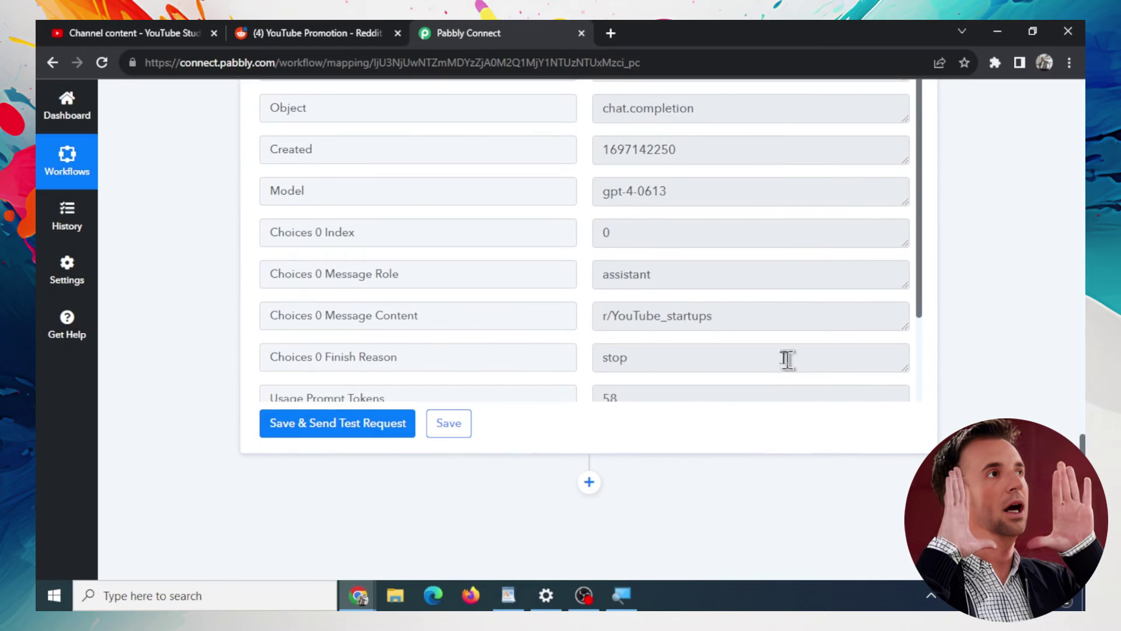
left_click(730, 315)
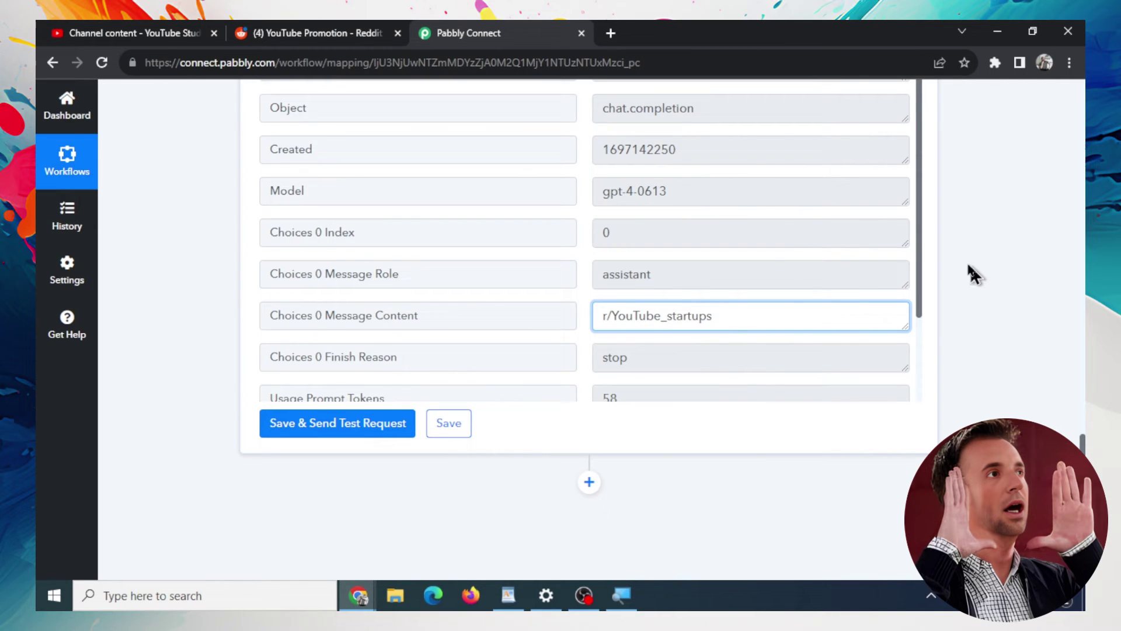
scroll(934, 339, "up", 1)
scroll(957, 356, "up", 4)
scroll(963, 368, "up", 5)
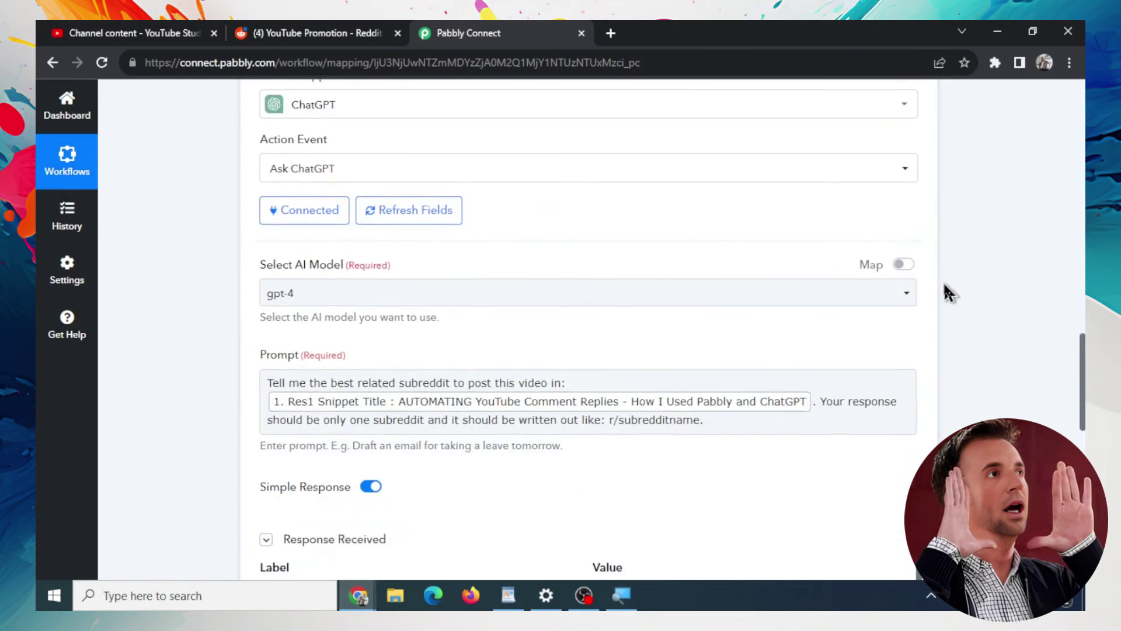
Copy Reddit step 6 and paste it after the ChatGPT step as step 9.
scroll(969, 327, "up", 4)
left_click(913, 251)
scroll(1002, 332, "up", 3)
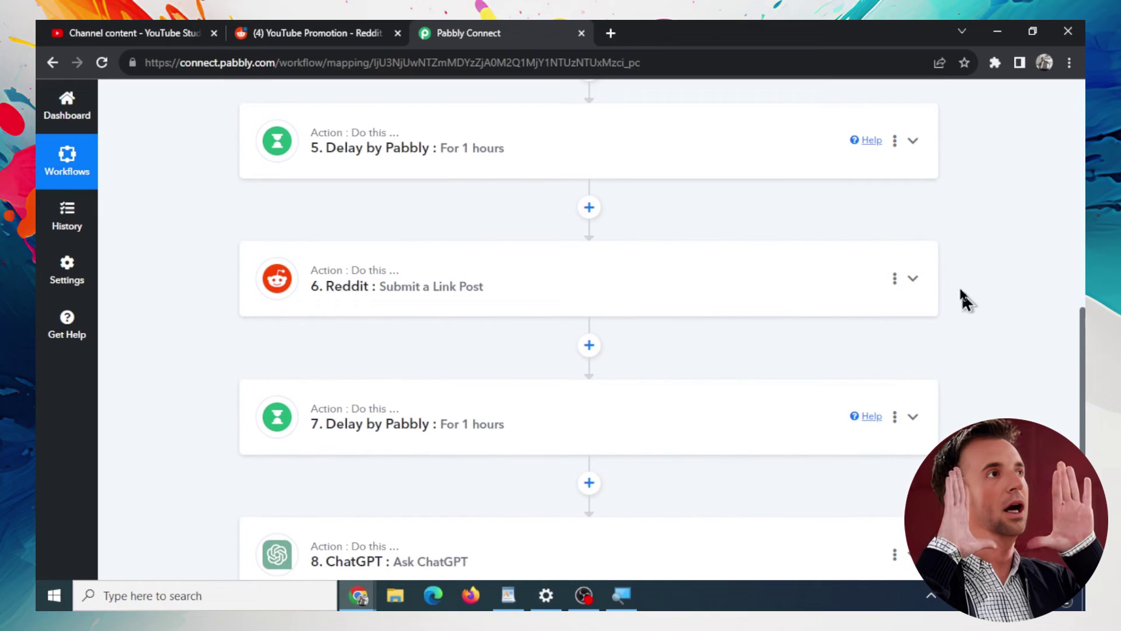
left_click(895, 279)
left_click(873, 330)
scroll(911, 315, "down", 4)
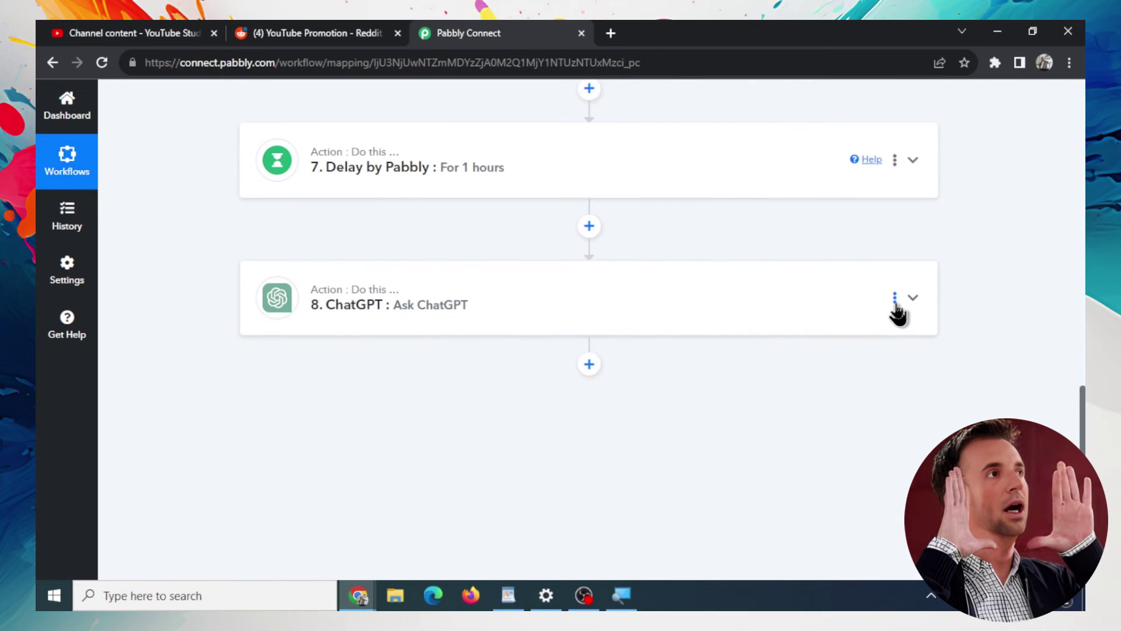
left_click(894, 297)
left_click(816, 373)
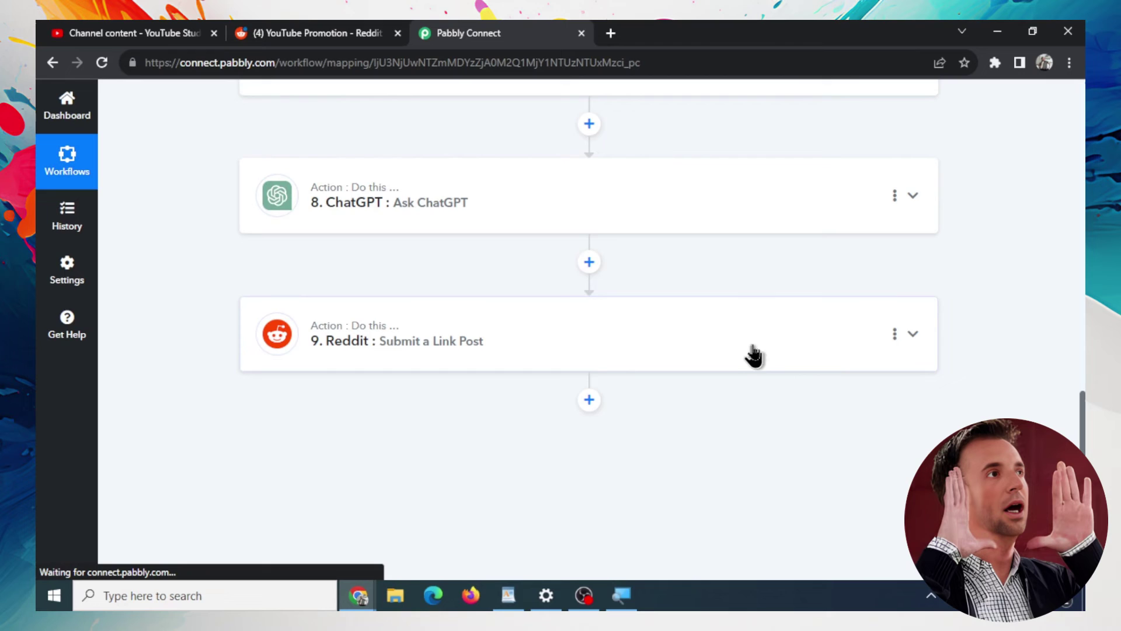
Clear step 9's Subreddit Name so ChatGPT's Choices 0 Message Content can be mapped.
scroll(502, 348, "down", 3)
scroll(497, 339, "down", 2)
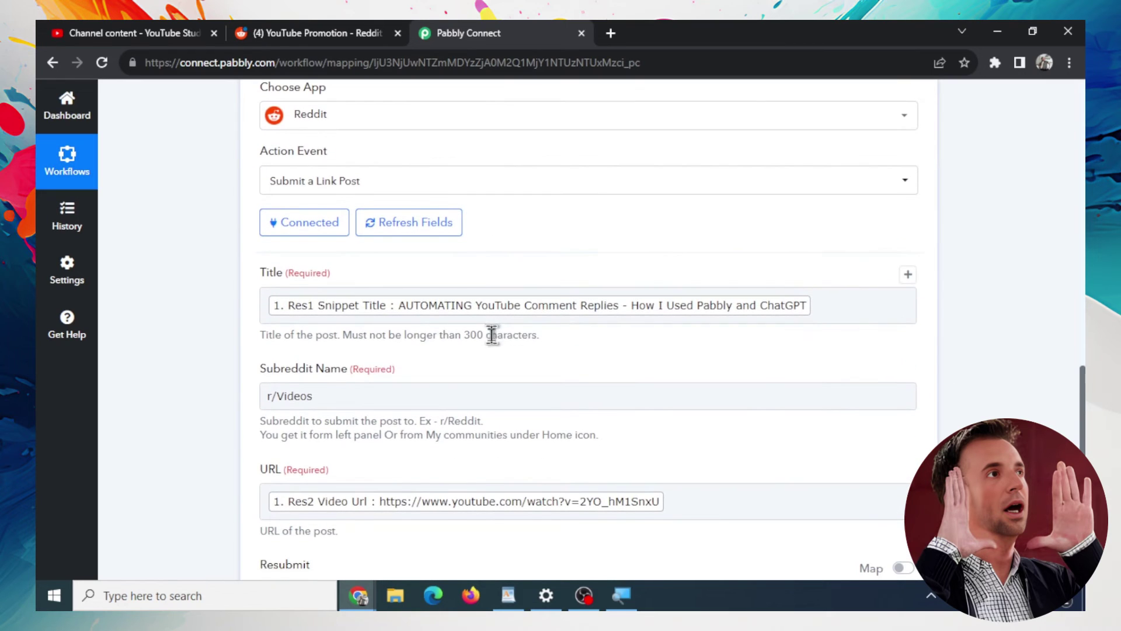
left_click(309, 389)
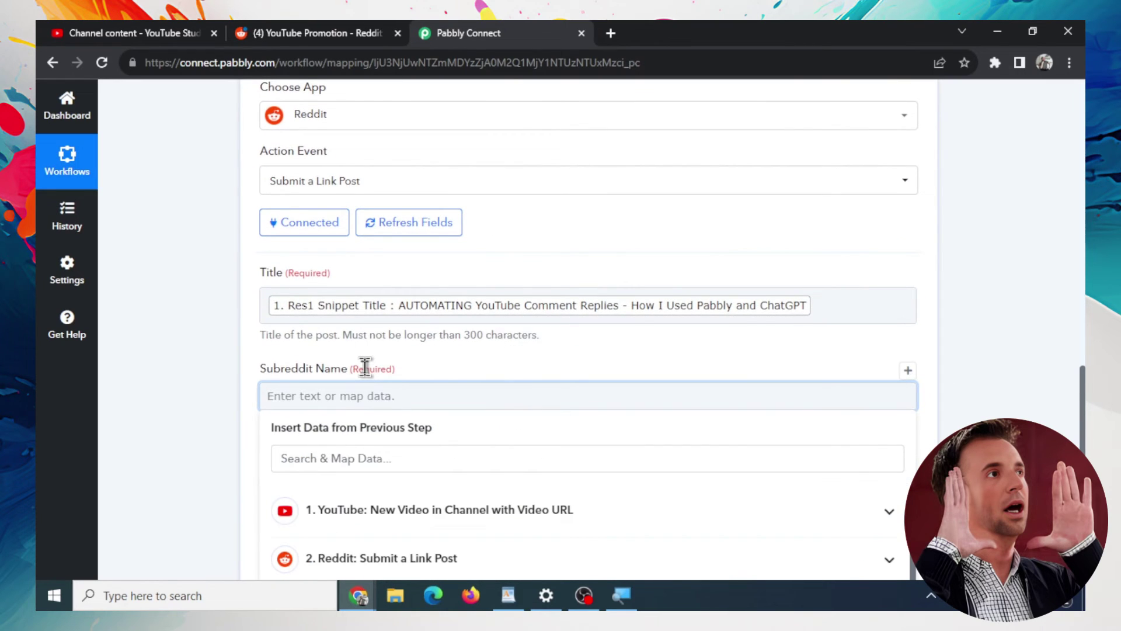
scroll(444, 380, "down", 3)
scroll(457, 397, "down", 2)
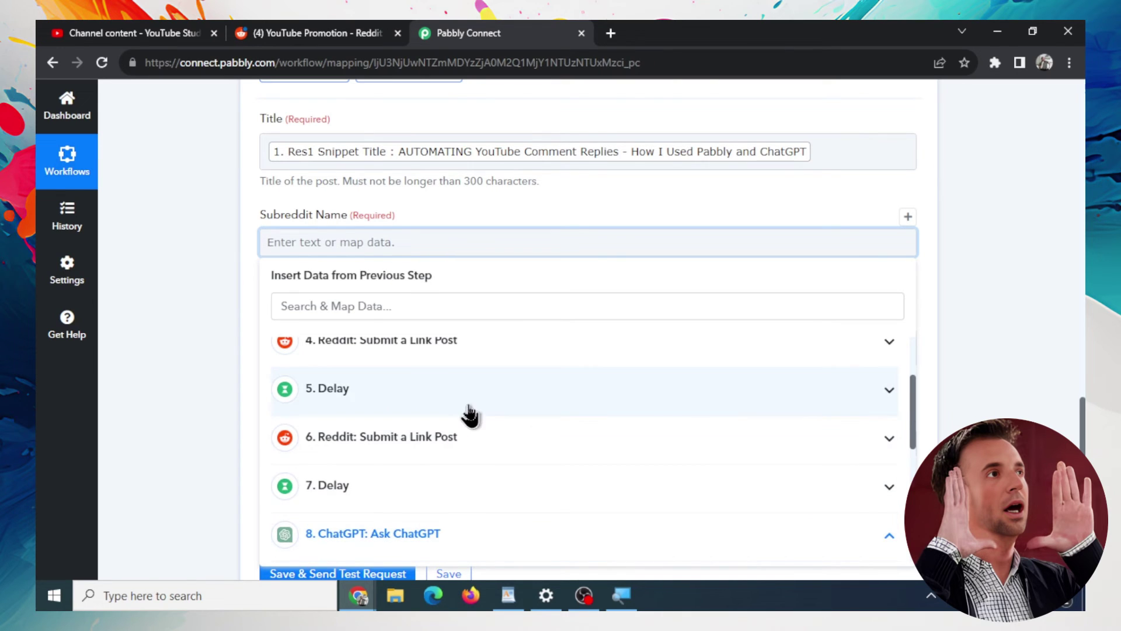
scroll(496, 432, "down", 5)
scroll(514, 409, "down", 1)
scroll(499, 385, "down", 1)
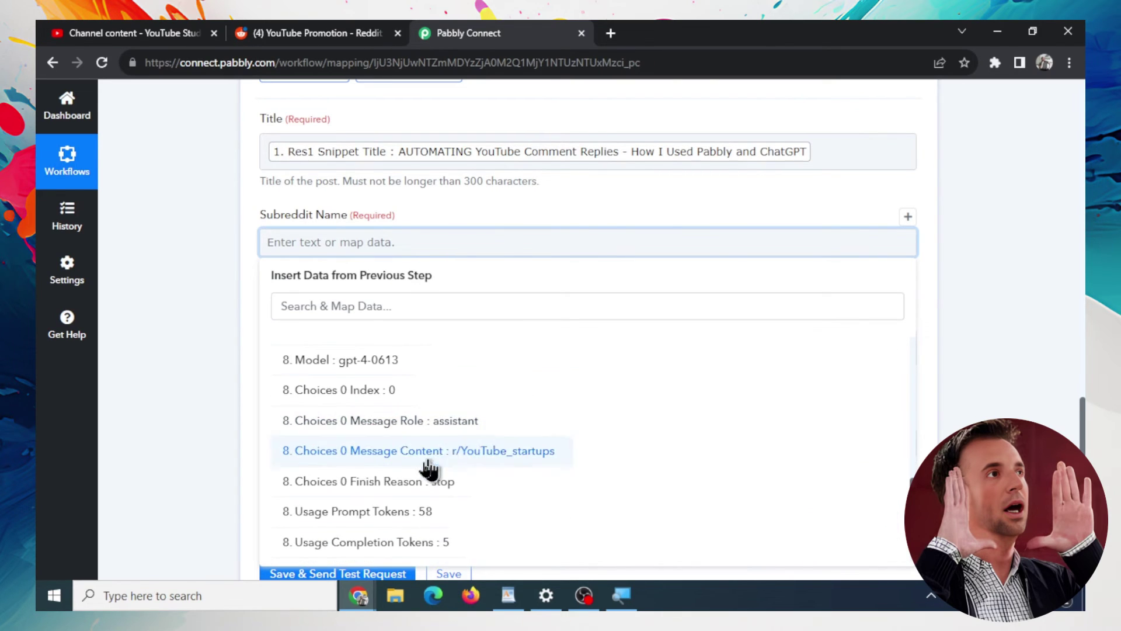
Map ChatGPT's suggested subreddit into Reddit step 9's Subreddit Name and send a test post.
left_click(516, 457)
scroll(457, 491, "down", 5)
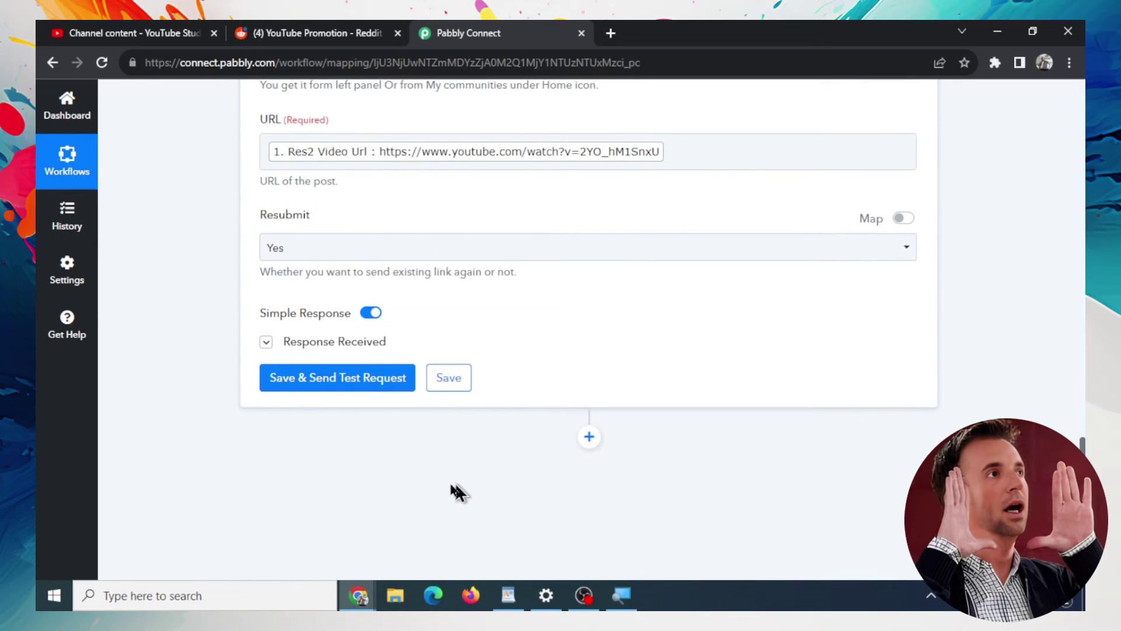
left_click(341, 379)
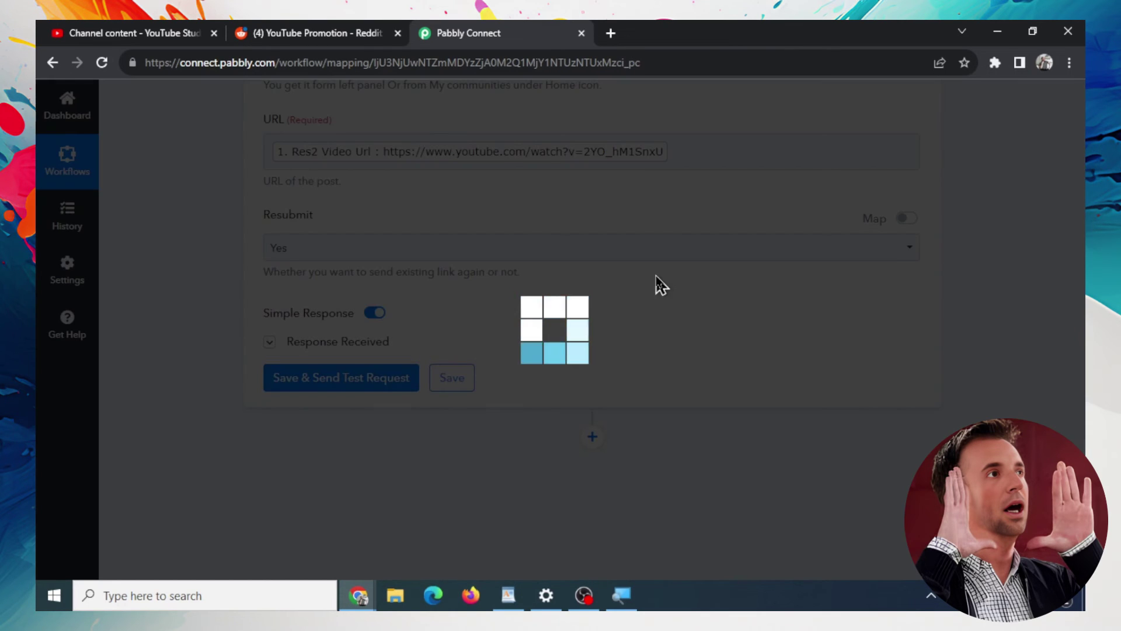
scroll(526, 327, "down", 1)
scroll(681, 367, "up", 1)
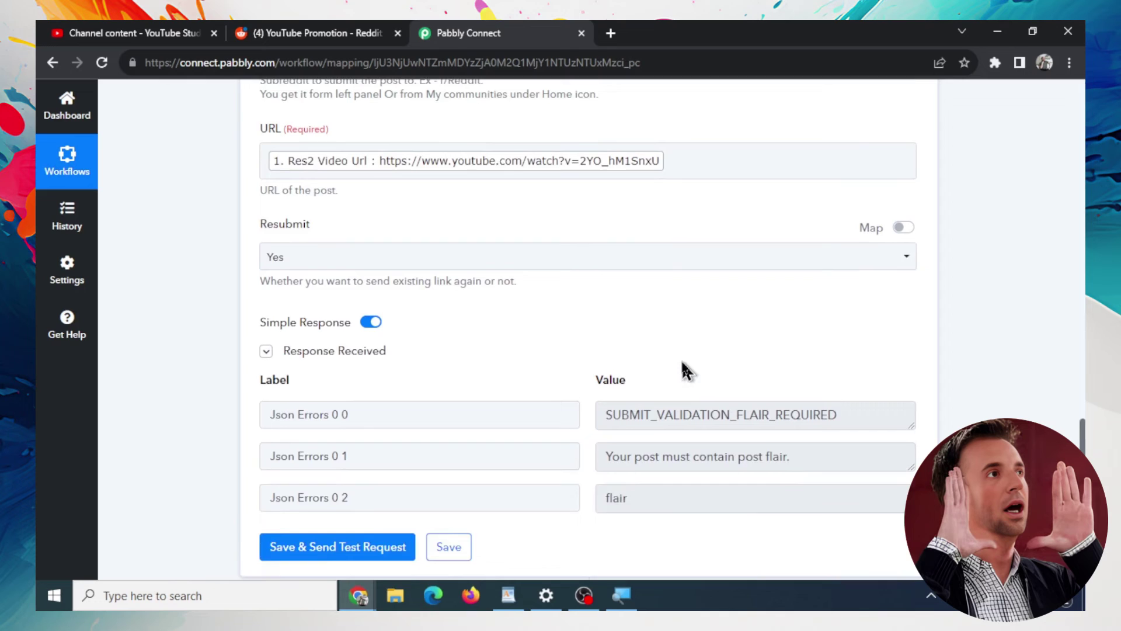
scroll(421, 331, "up", 3)
scroll(941, 238, "up", 3)
scroll(561, 263, "down", 4)
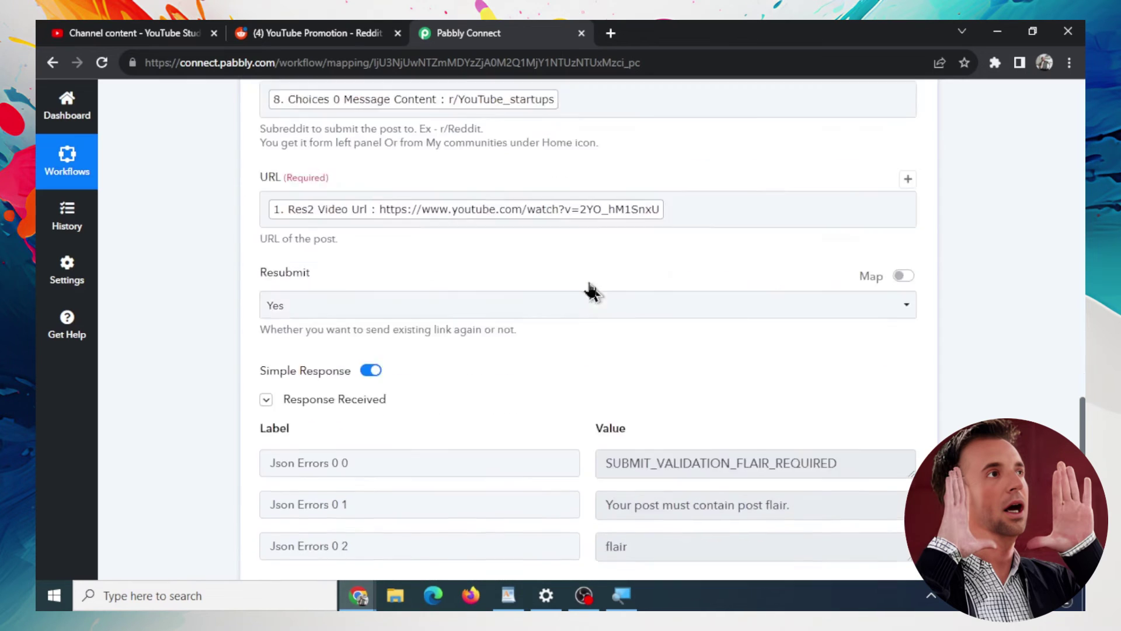
scroll(591, 291, "down", 3)
scroll(590, 327, "up", 10)
scroll(590, 327, "down", 1)
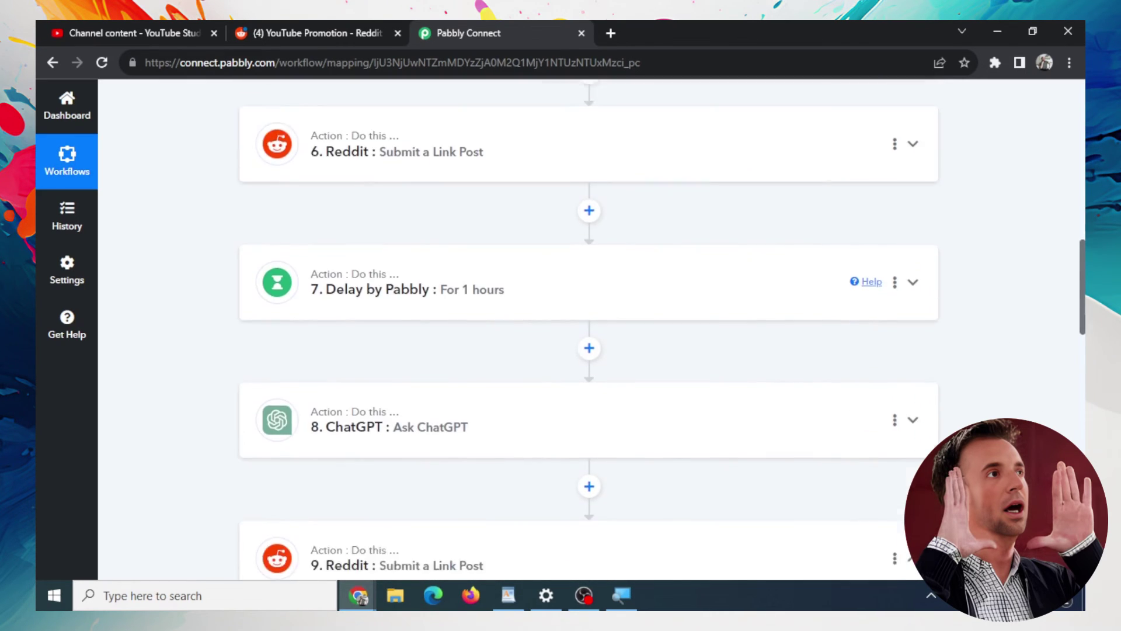
scroll(589, 327, "down", 3)
Set Reddit step 9 to ignore errors and confirm it.
left_click(895, 312)
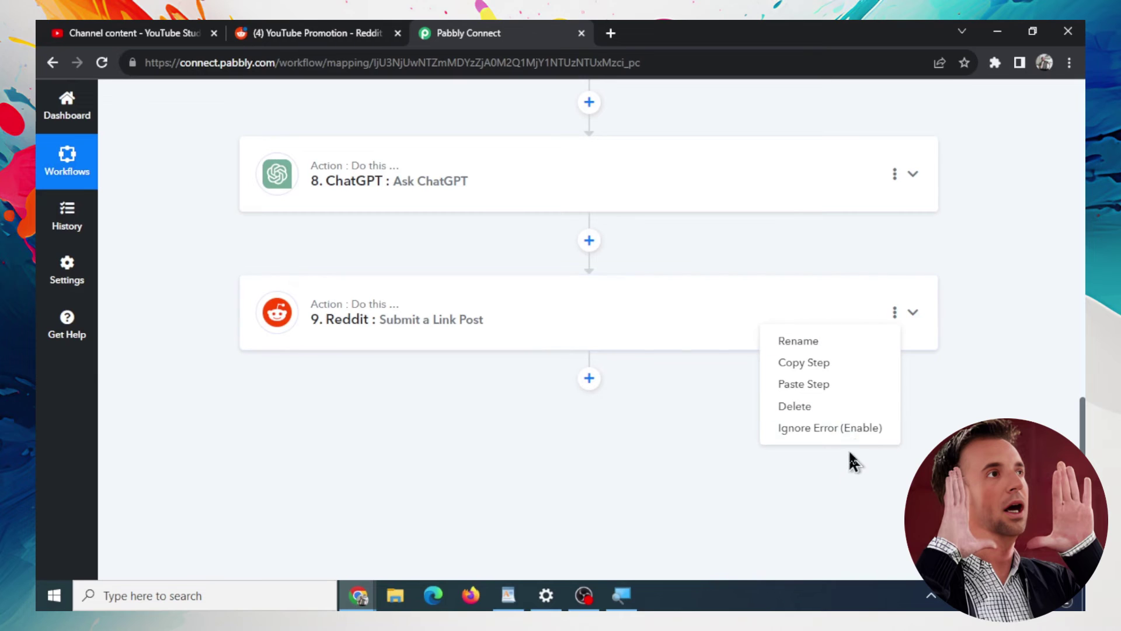
left_click(860, 431)
left_click(527, 419)
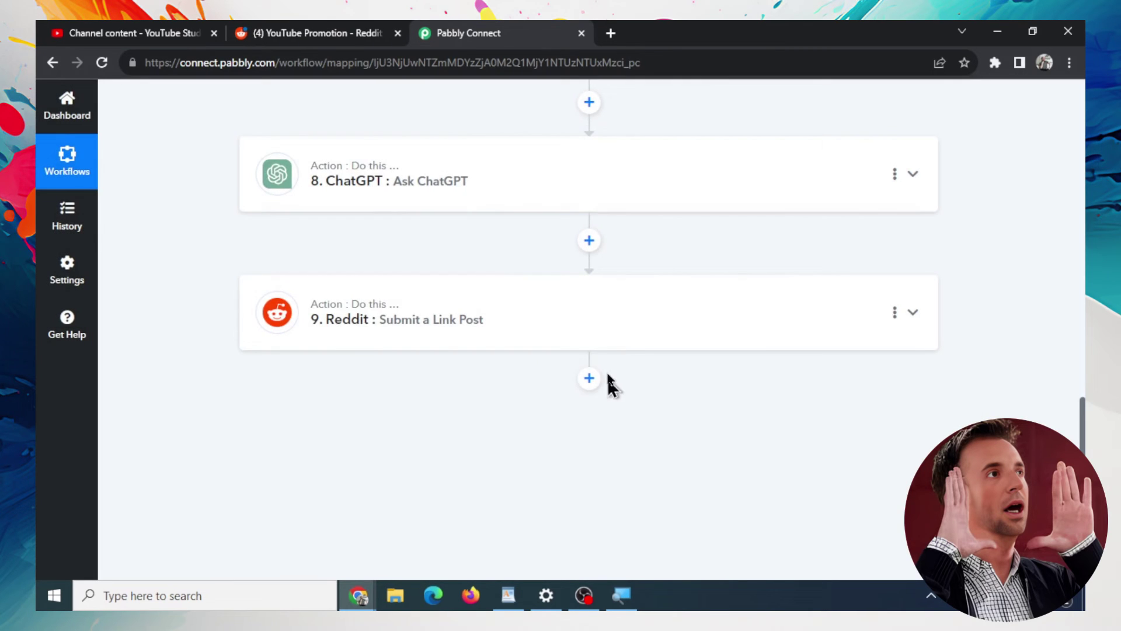
scroll(759, 355, "up", 4)
scroll(730, 367, "down", 3)
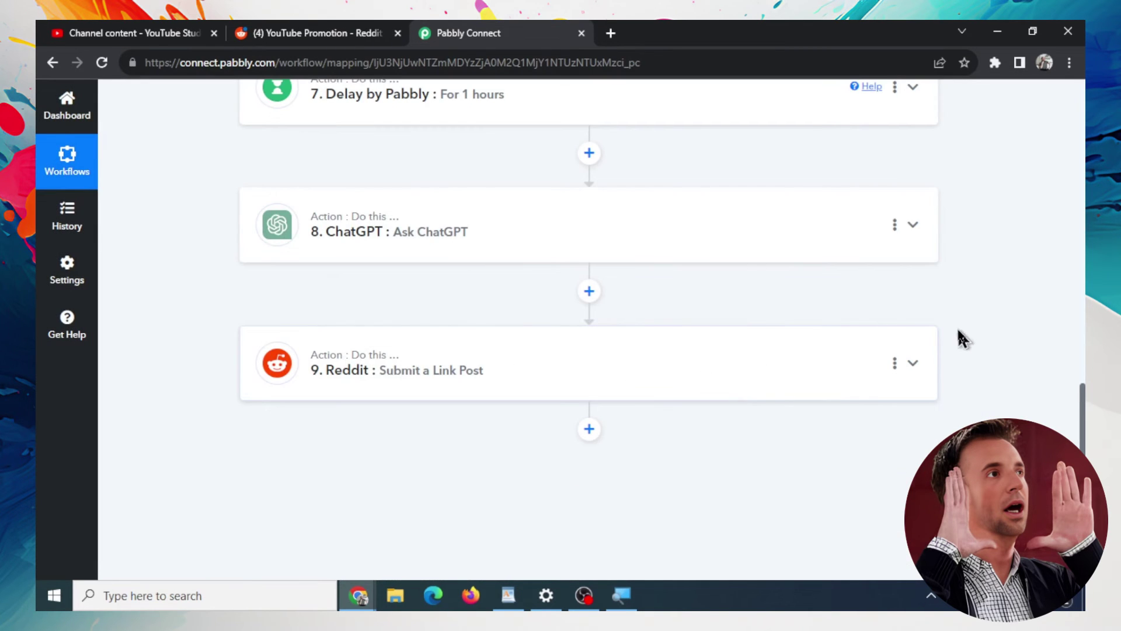
Review Reddit step 9's settings, then collapse it to its header.
left_click(931, 370)
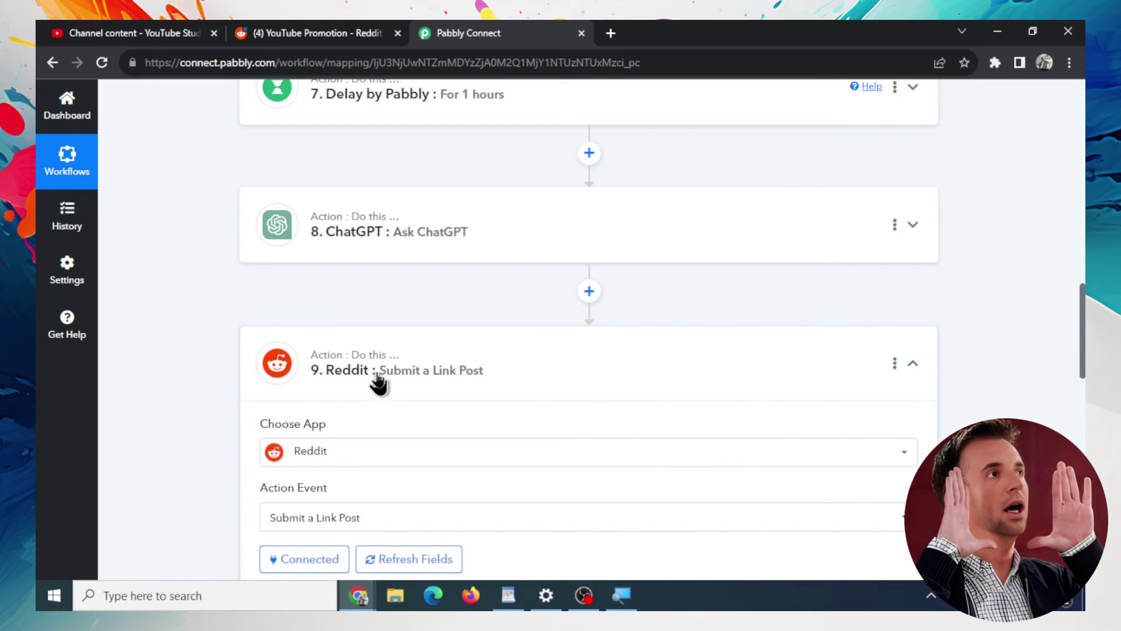
scroll(444, 382, "down", 3)
scroll(508, 382, "down", 2)
scroll(517, 381, "down", 2)
scroll(521, 381, "down", 3)
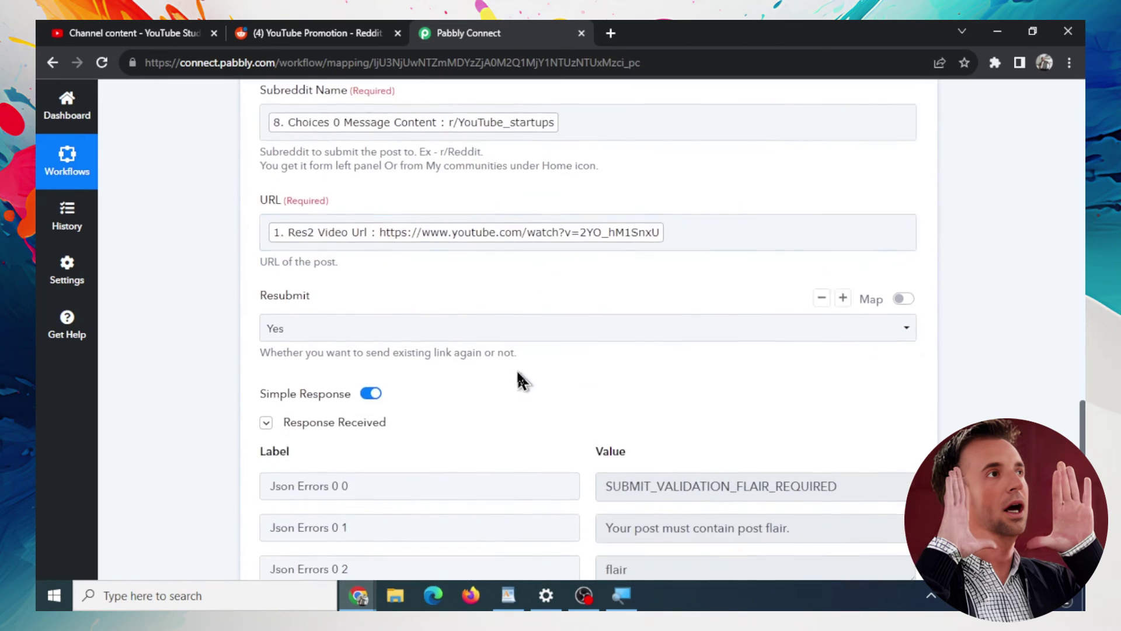
scroll(520, 381, "down", 1)
scroll(467, 408, "down", 2)
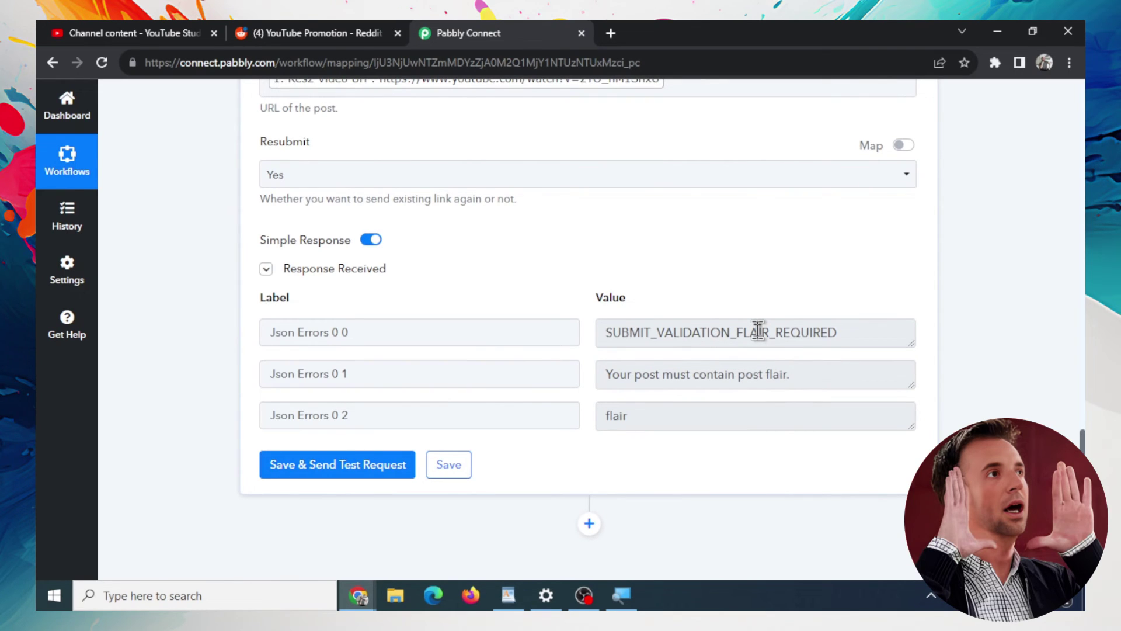
scroll(885, 415, "up", 2)
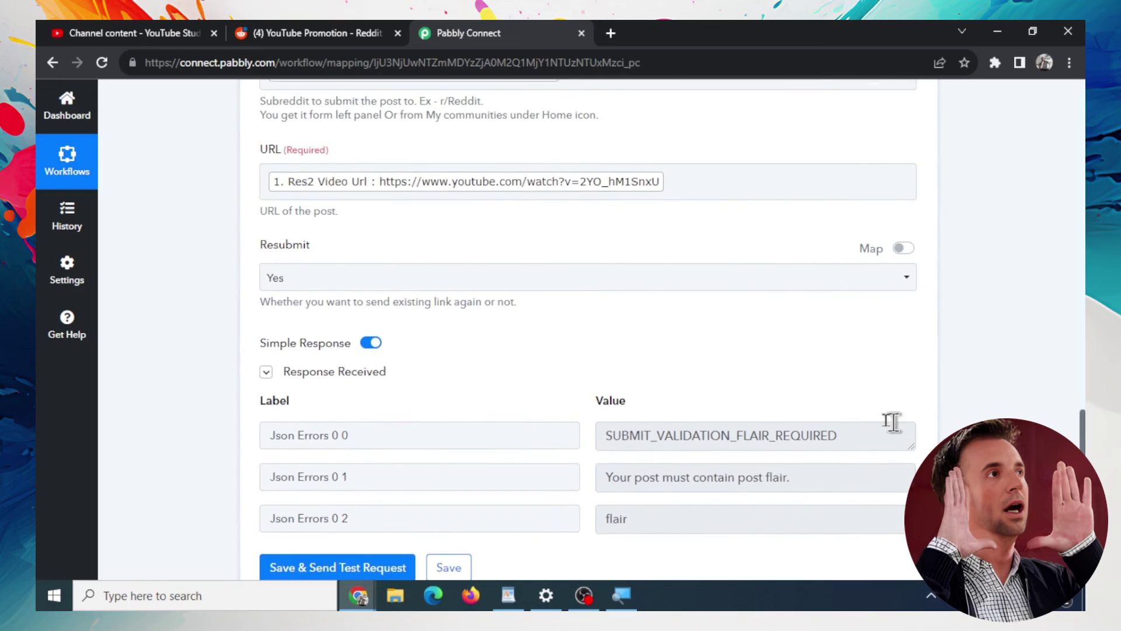
scroll(858, 418, "up", 4)
scroll(671, 373, "up", 1)
scroll(514, 333, "up", 3)
scroll(528, 338, "up", 4)
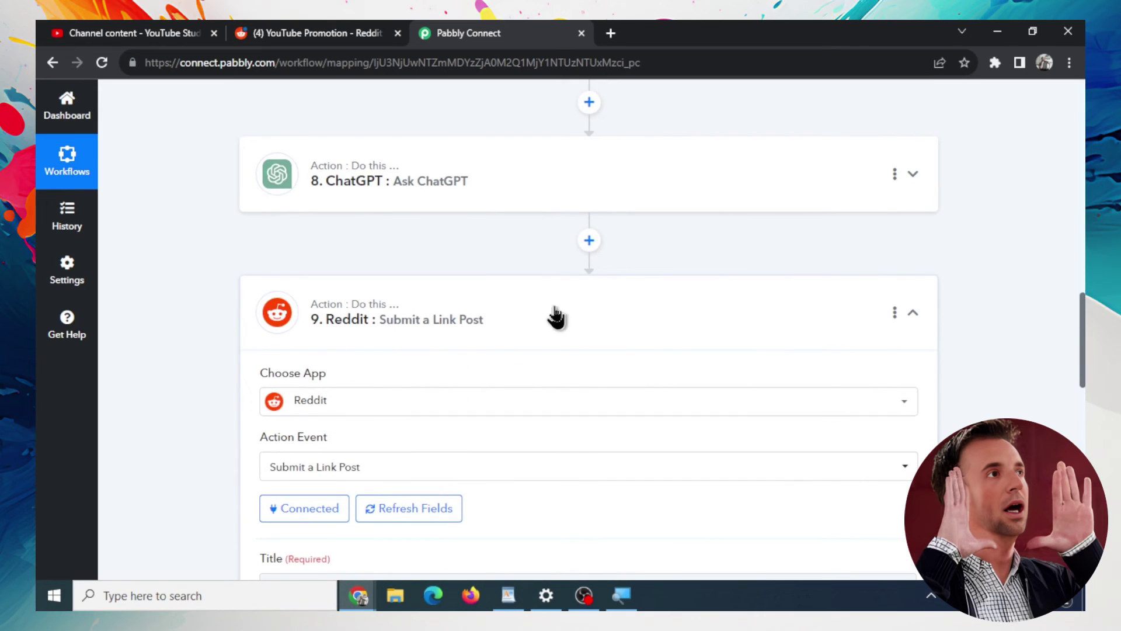
left_click(913, 316)
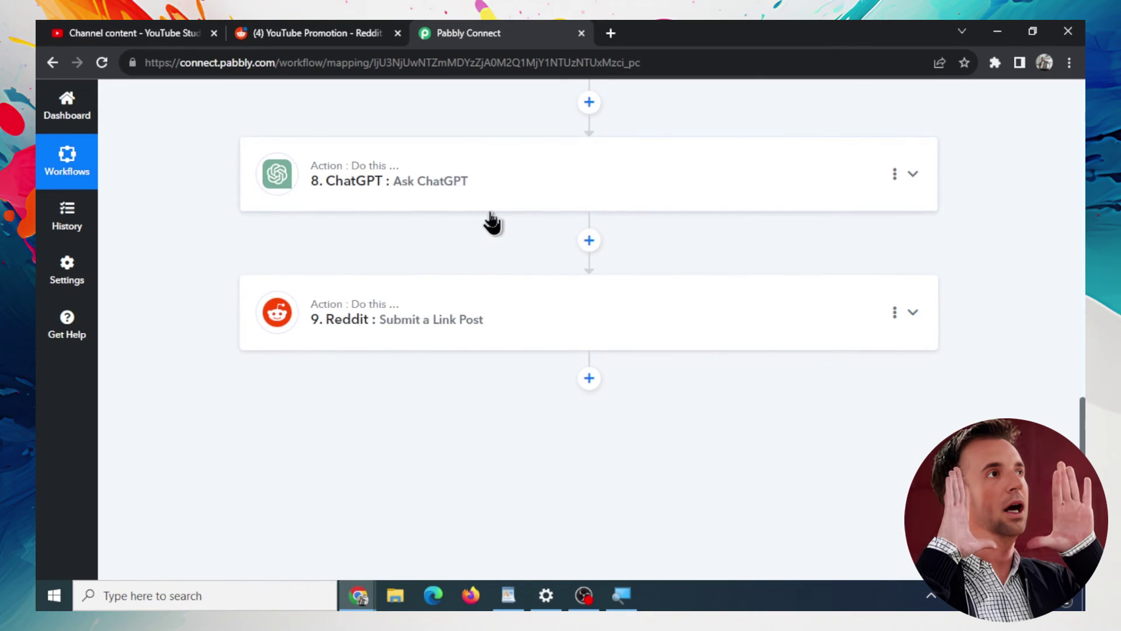
scroll(671, 286, "up", 4)
Check the Title, Subreddit Name and URL settings of Reddit steps 2 and 4.
left_click_drag(1083, 385, 1031, 167)
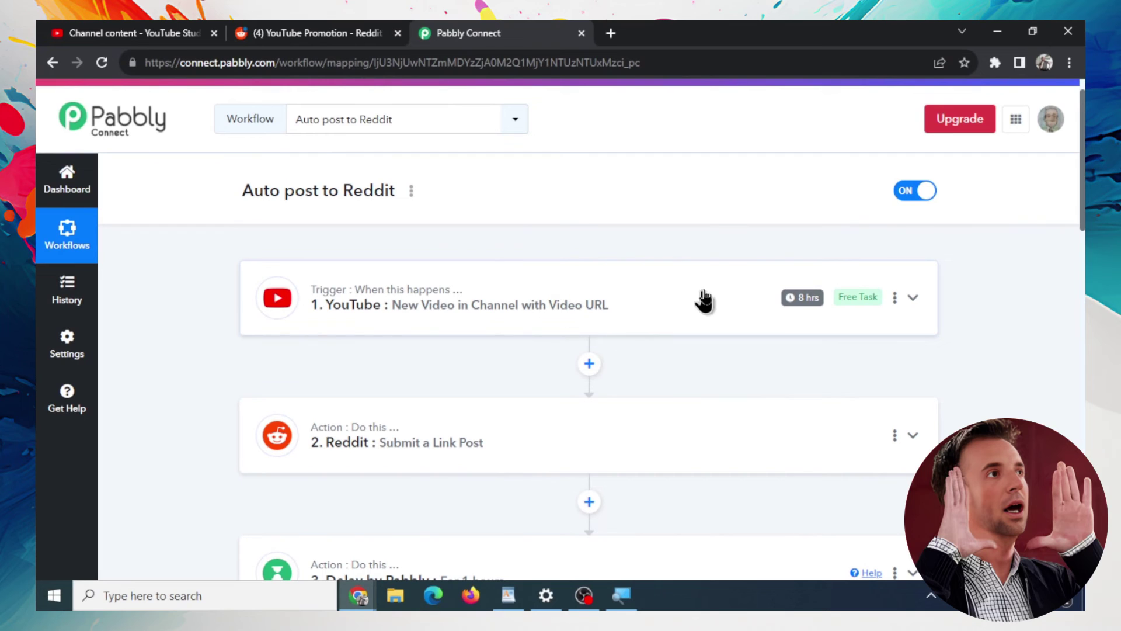
scroll(705, 300, "down", 1)
scroll(623, 385, "down", 2)
left_click(785, 292)
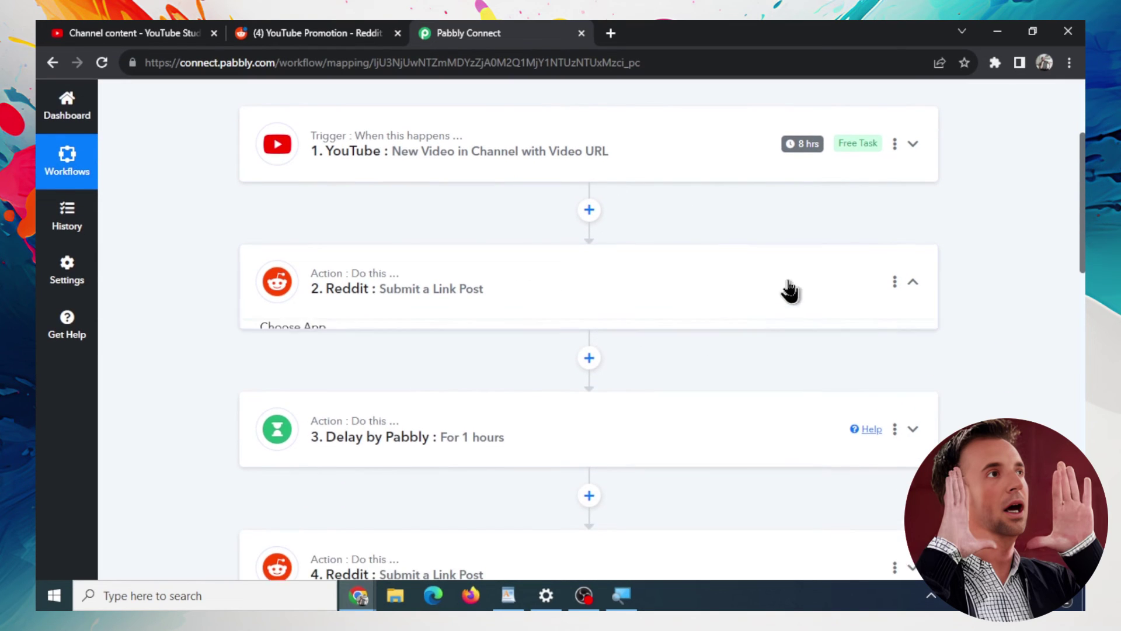
scroll(508, 356, "down", 2)
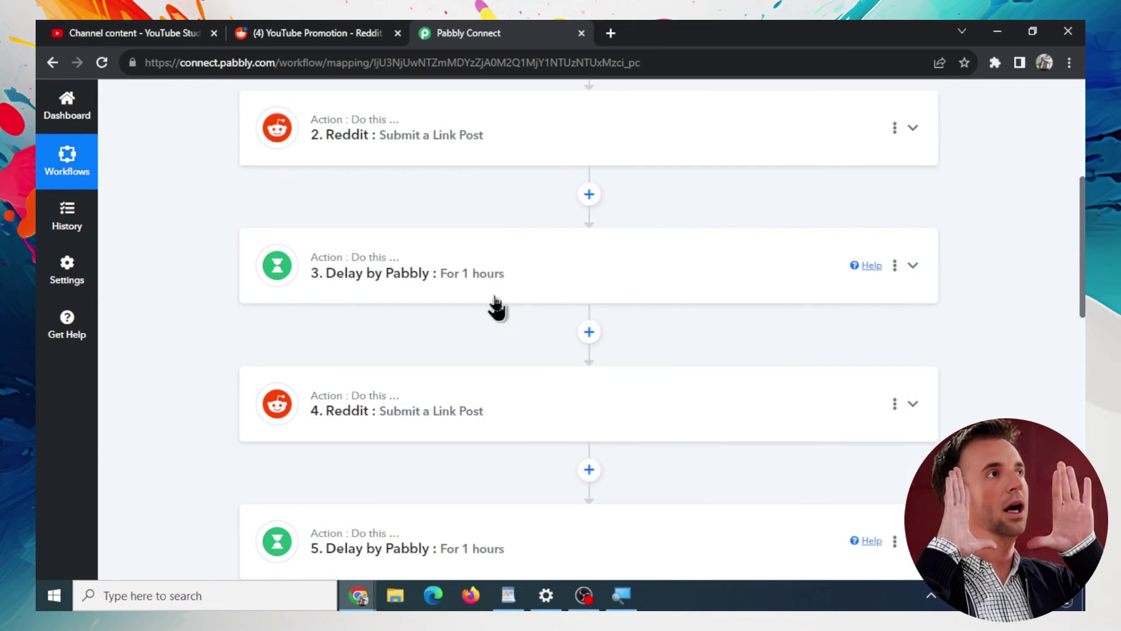
scroll(553, 277, "down", 2)
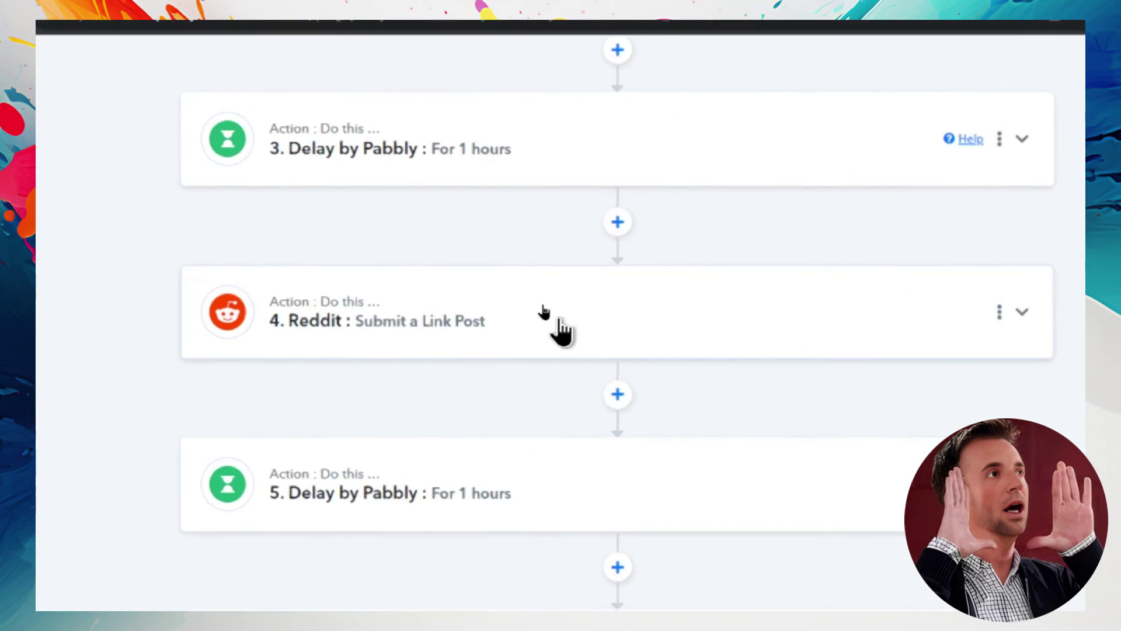
left_click(560, 318)
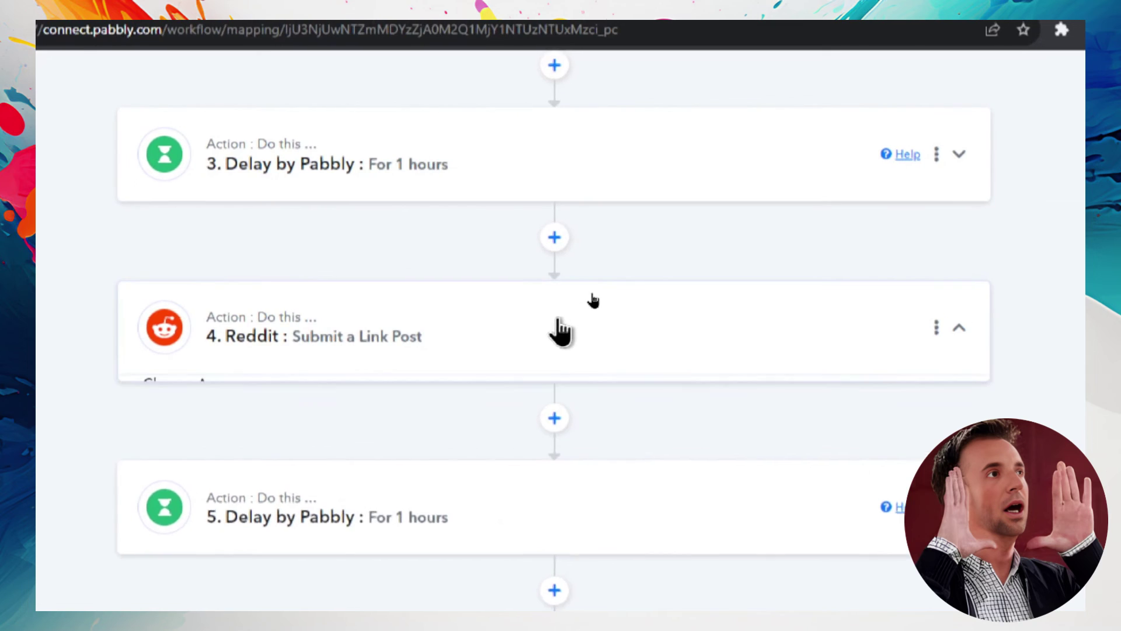
scroll(559, 318, "down", 3)
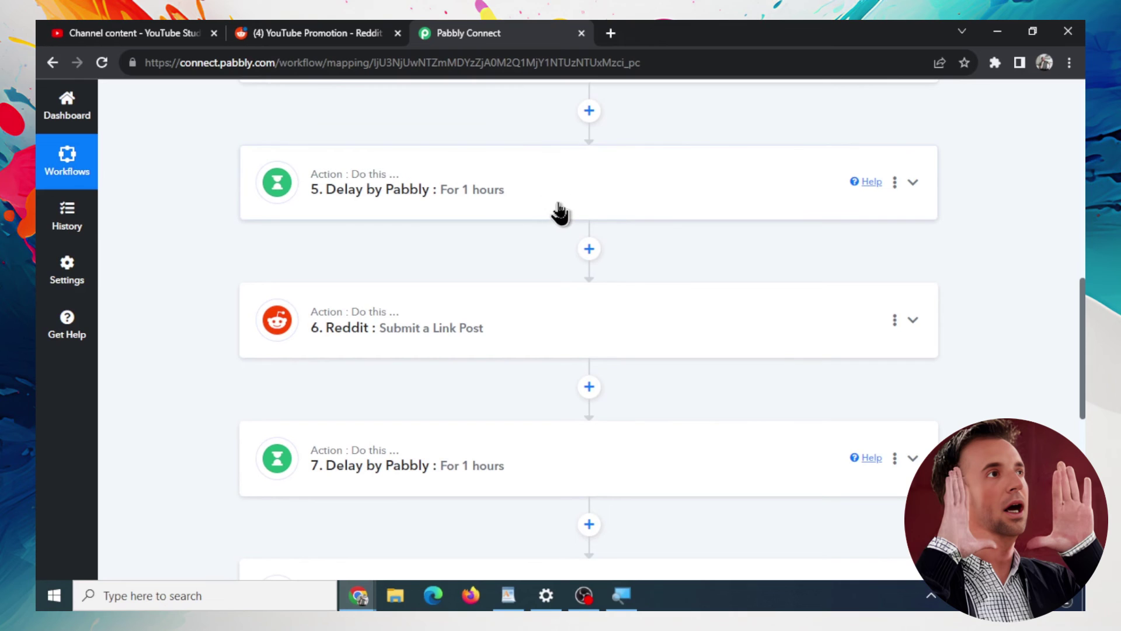
scroll(559, 214, "down", 2)
Check Reddit step 6's settings, including its subreddit name.
left_click(584, 245)
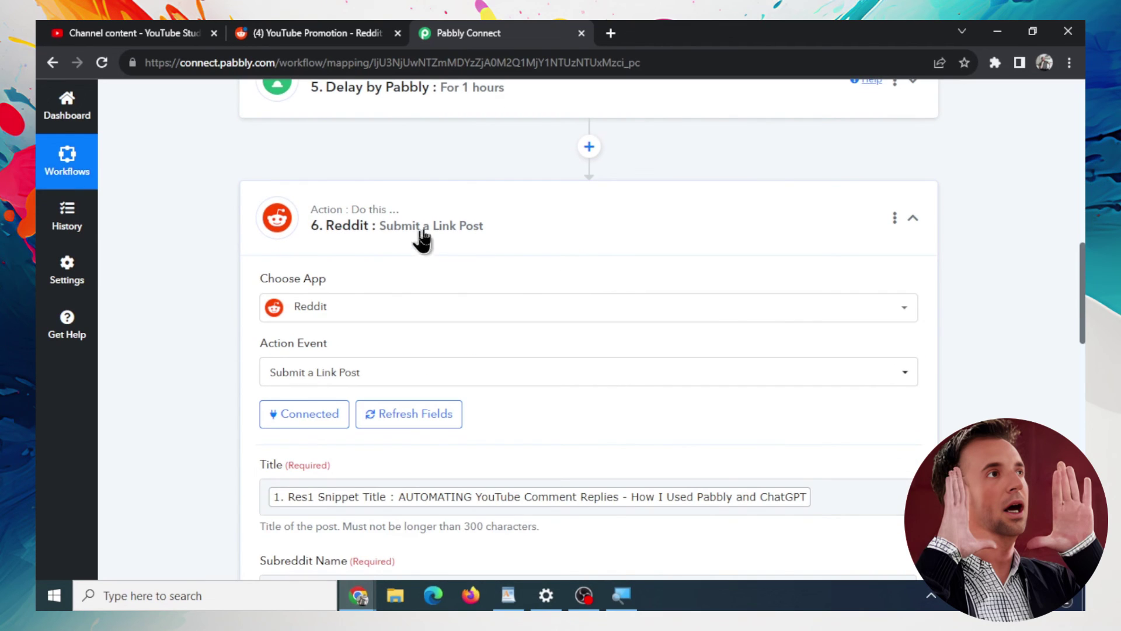
scroll(628, 270, "down", 3)
scroll(467, 245, "down", 4)
left_click(344, 230)
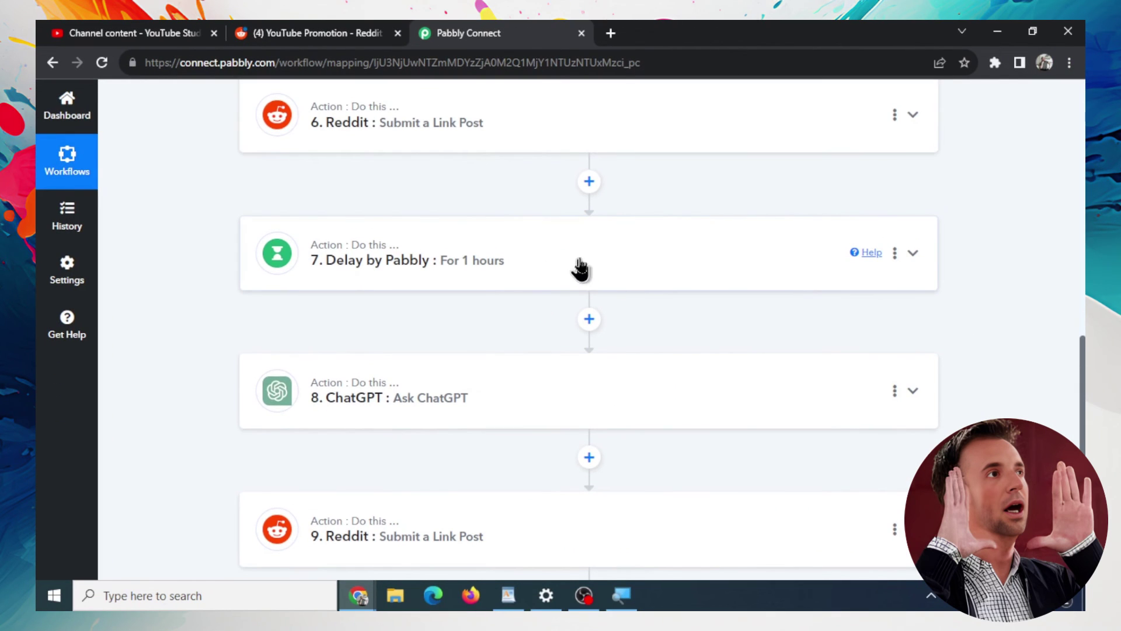
scroll(587, 263, "down", 1)
Expand ChatGPT step 8 and scroll through its gpt-4 settings.
scroll(588, 260, "down", 2)
left_click(590, 246)
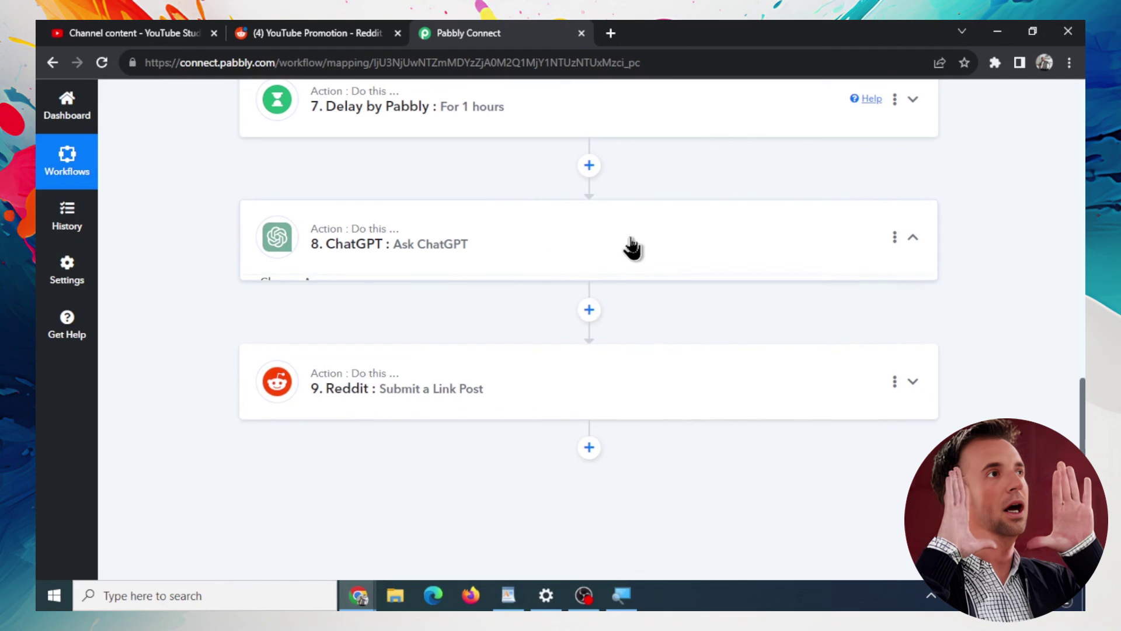
scroll(618, 292, "down", 3)
scroll(617, 292, "down", 2)
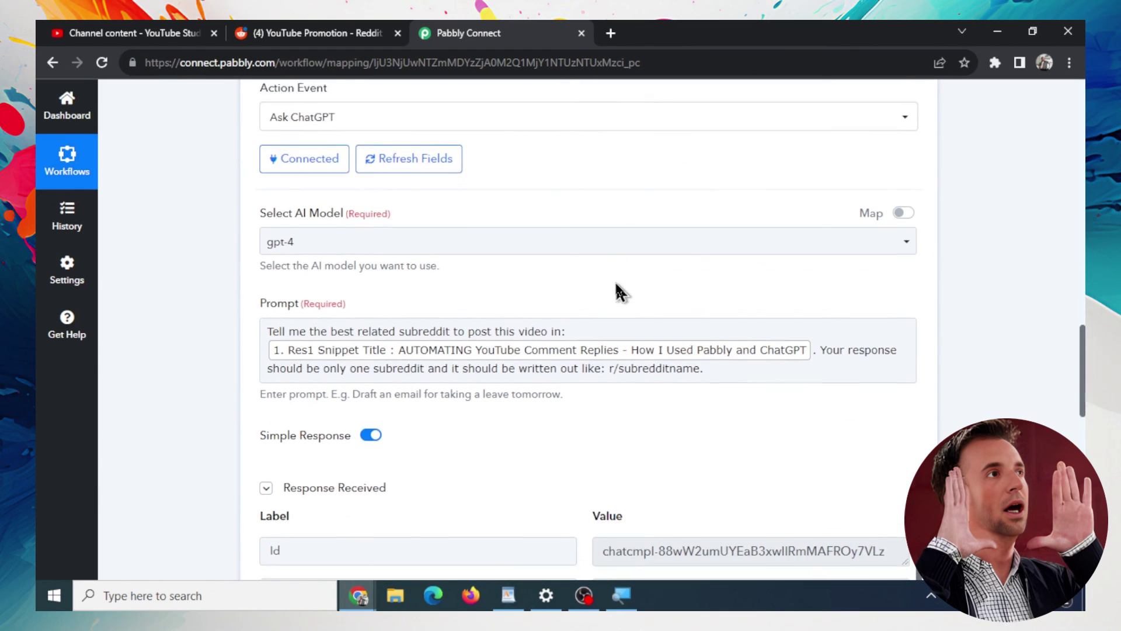
scroll(614, 289, "down", 1)
scroll(609, 279, "down", 1)
scroll(607, 278, "down", 1)
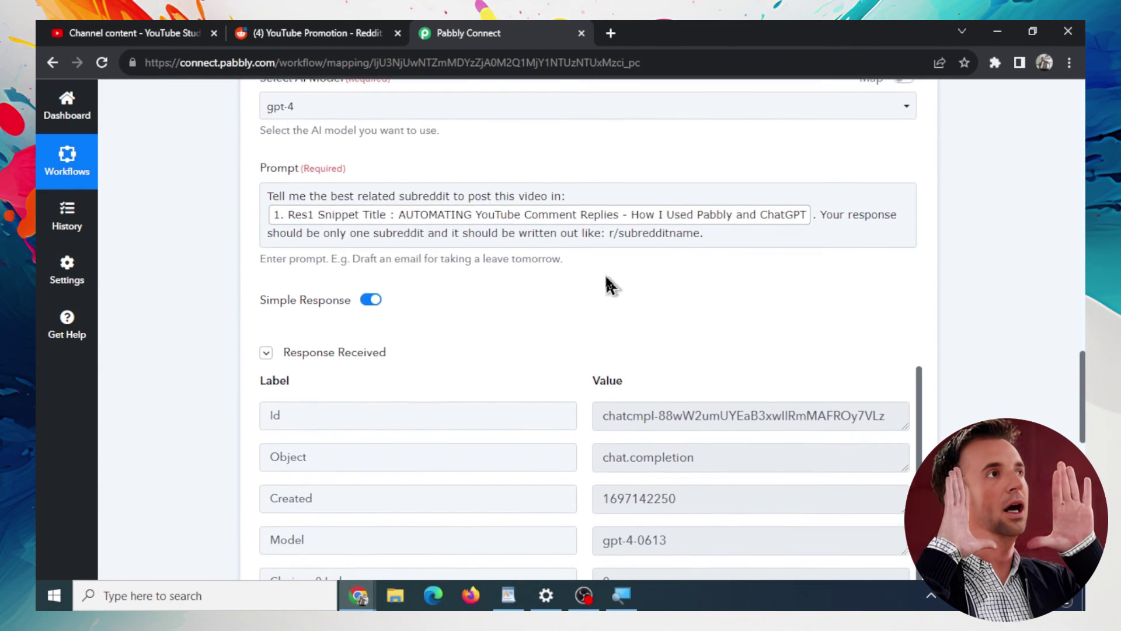
scroll(606, 277, "down", 1)
scroll(606, 276, "up", 3)
Read the subreddit-choosing prompt unchanged and scroll to the r/YouTube_startups reply.
left_click(517, 330)
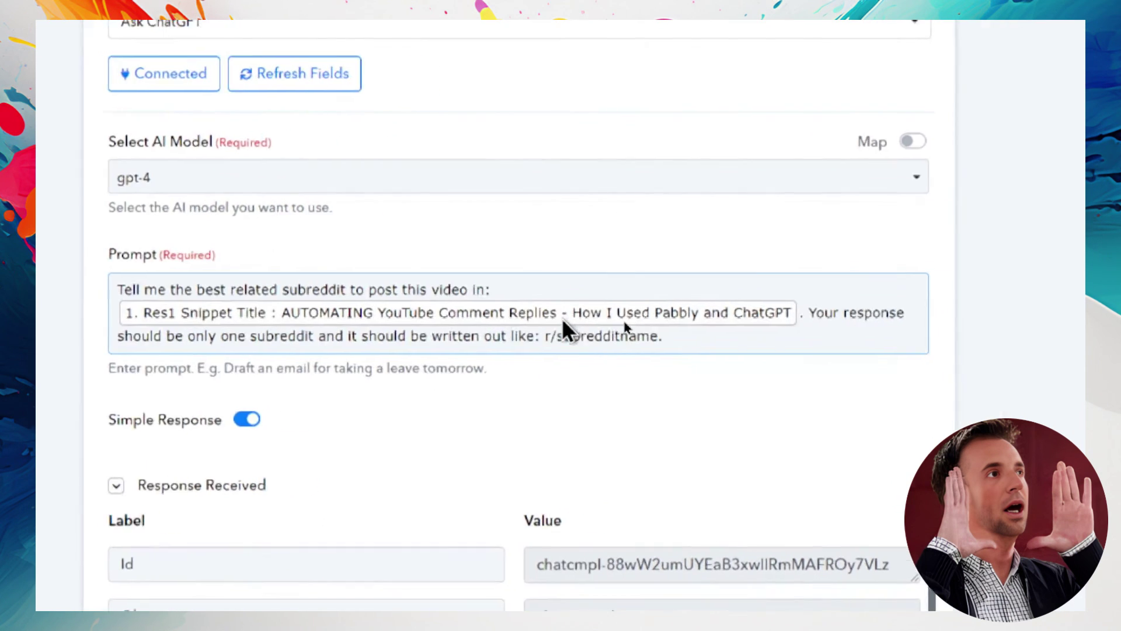
left_click(563, 351)
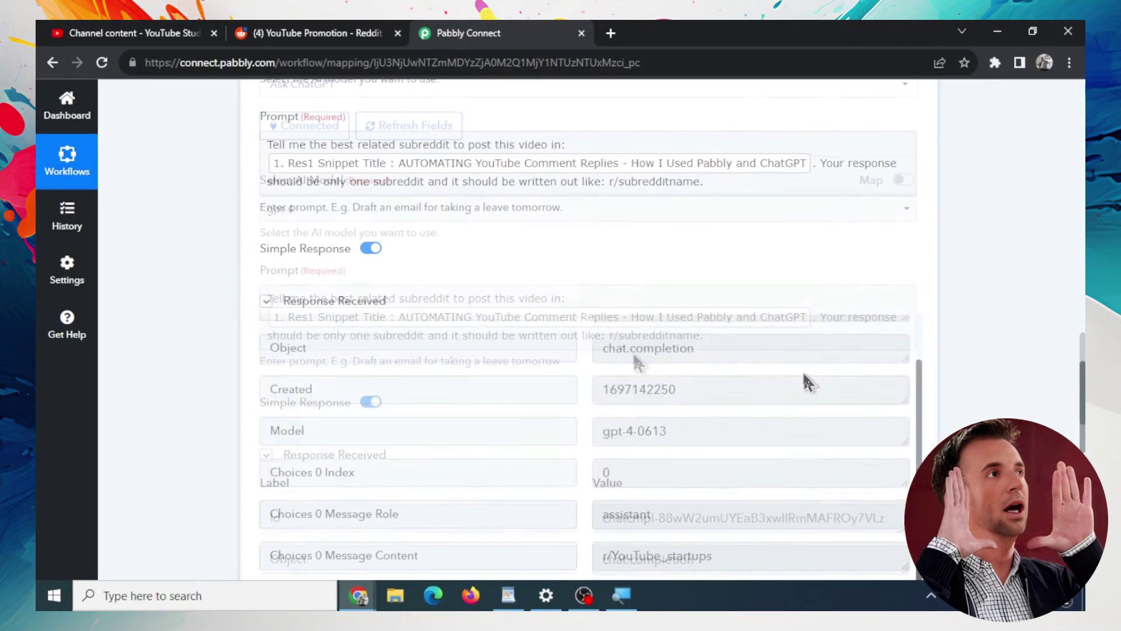
scroll(804, 373, "down", 2)
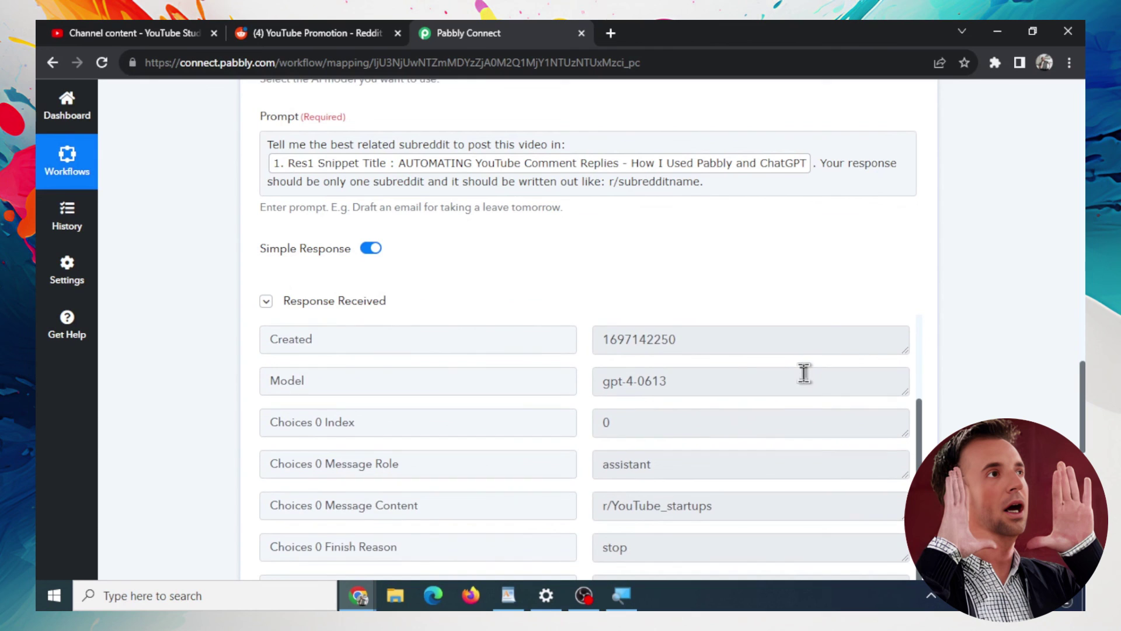
scroll(779, 432, "down", 2)
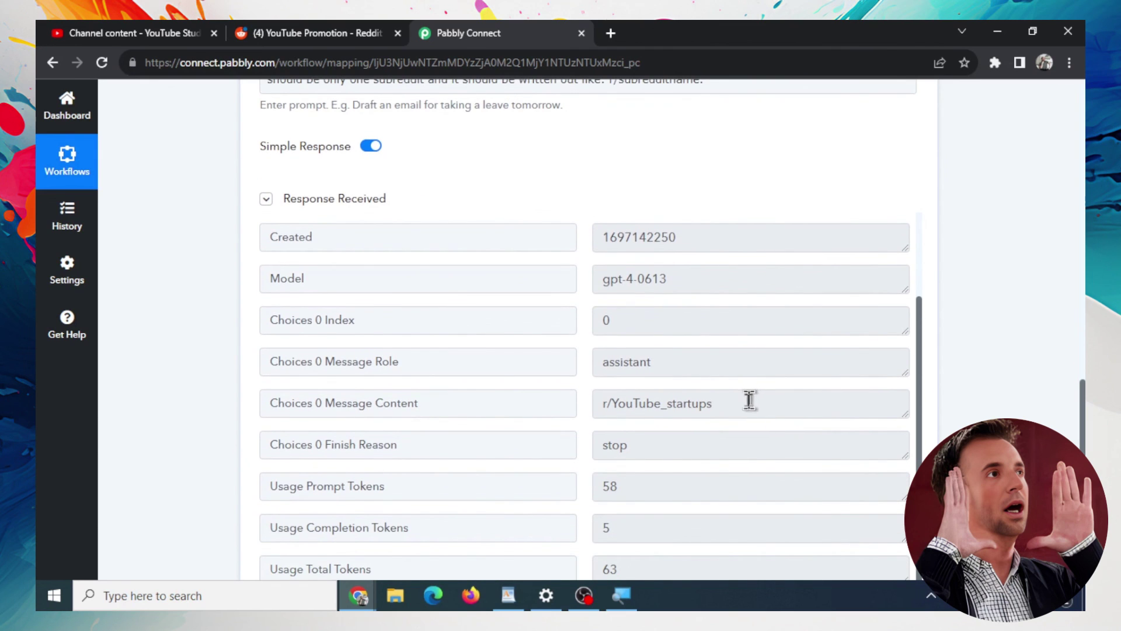
Expand Reddit step 9 and confirm Subreddit Name maps to Choices 0 Message Content.
scroll(756, 403, "down", 10)
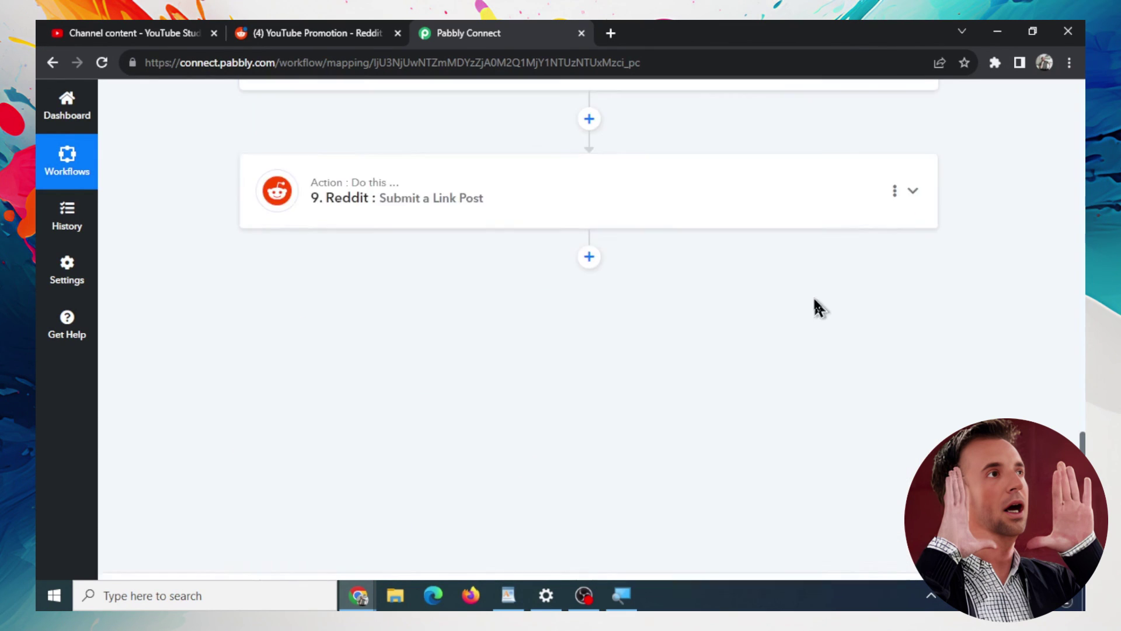
scroll(643, 280, "up", 1)
left_click(572, 270)
scroll(708, 408, "down", 3)
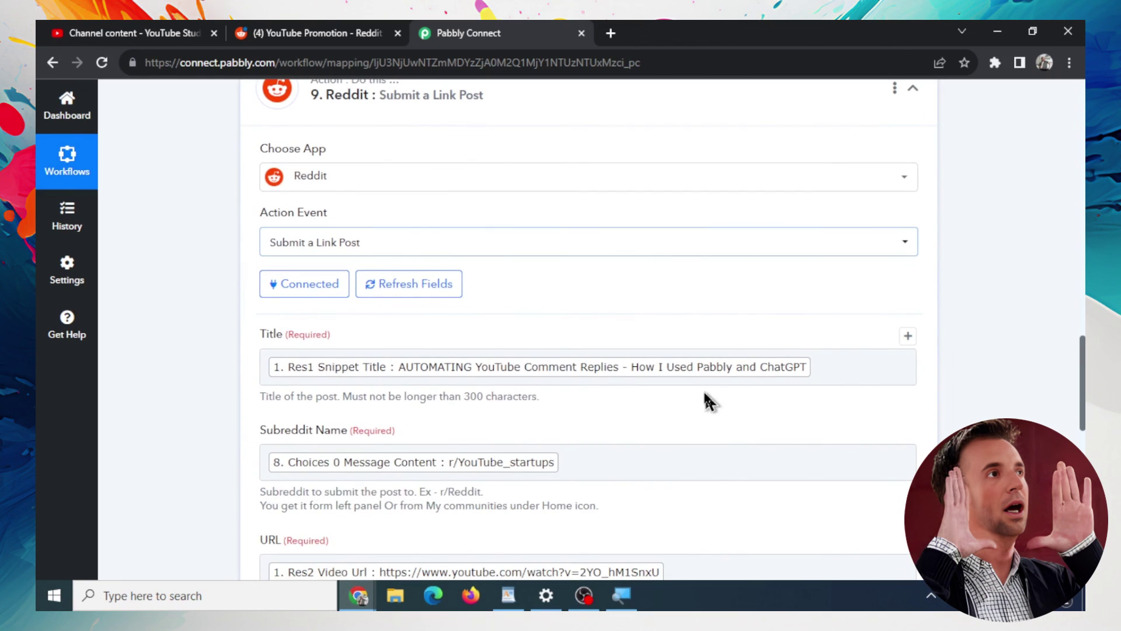
scroll(613, 374, "down", 2)
left_click(602, 360)
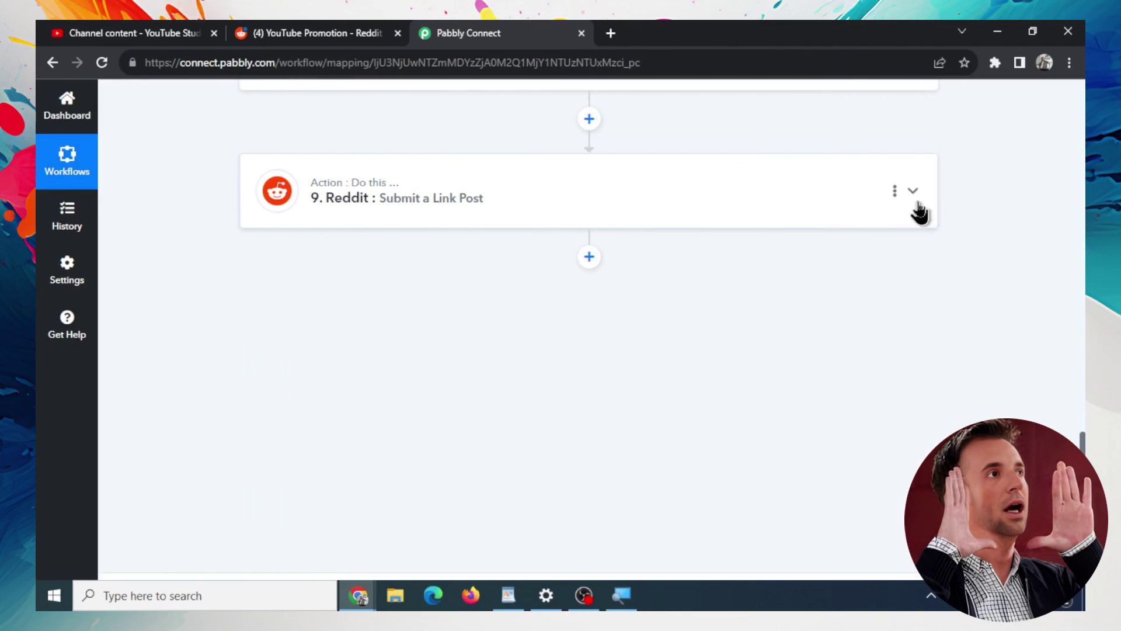
Scroll back to the top of the switched-on Auto post to Reddit workflow.
scroll(589, 327, "up", 2)
scroll(589, 327, "up", 2)
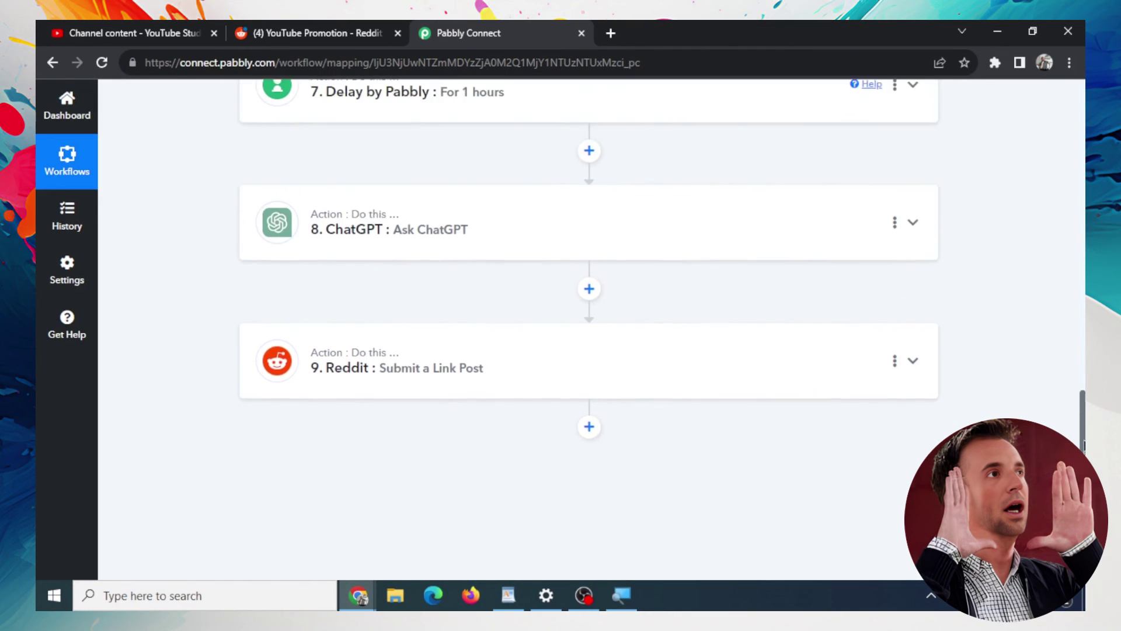
scroll(589, 327, "up", 3)
scroll(588, 327, "up", 3)
scroll(1082, 188, "up", 4)
scroll(1082, 188, "up", 2)
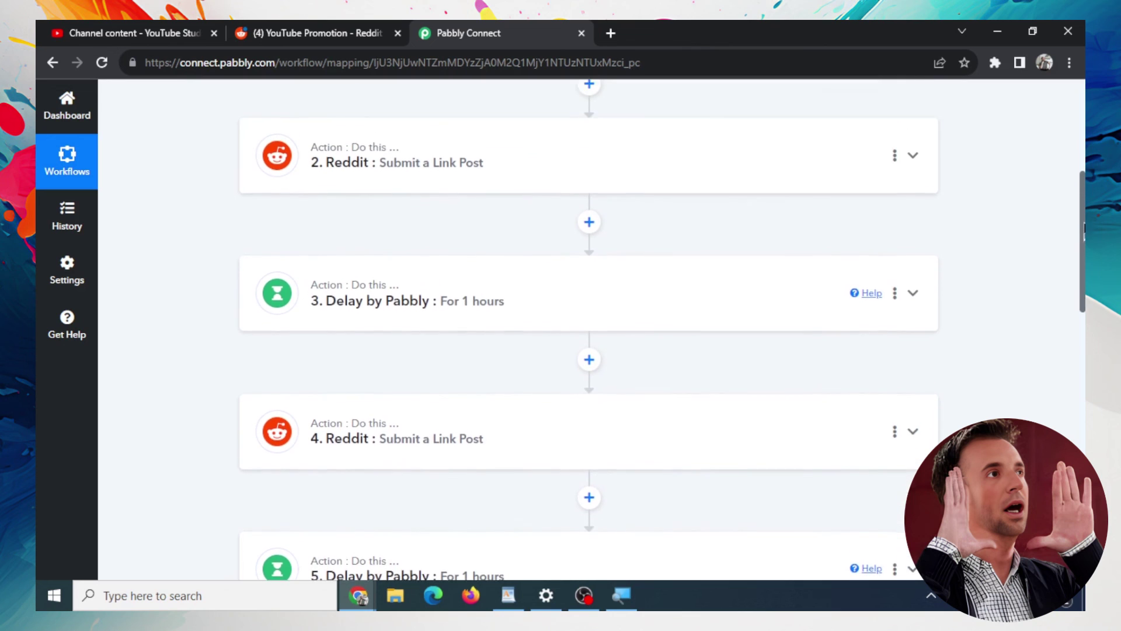
scroll(1082, 188, "up", 2)
scroll(1082, 188, "up", 1)
scroll(1082, 188, "down", 3)
scroll(1082, 188, "down", 3)
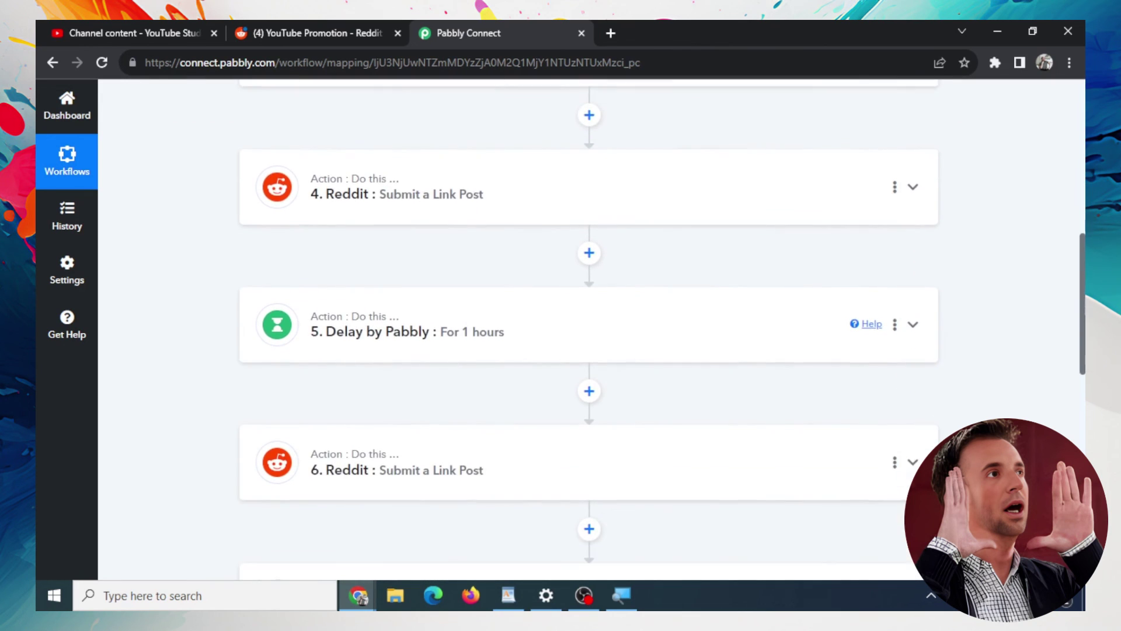
scroll(1082, 188, "down", 3)
scroll(1082, 188, "down", 3)
scroll(1081, 341, "down", 3)
scroll(1080, 340, "up", 1)
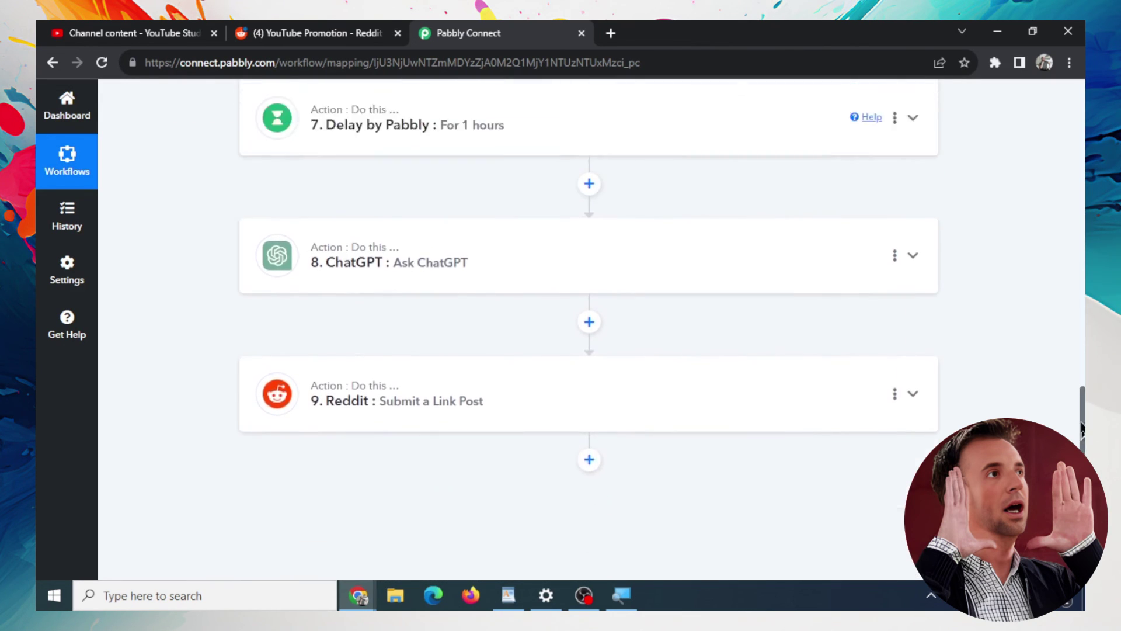
scroll(1081, 340, "up", 4)
scroll(1081, 341, "up", 2)
left_click_drag(1081, 340, 1082, 175)
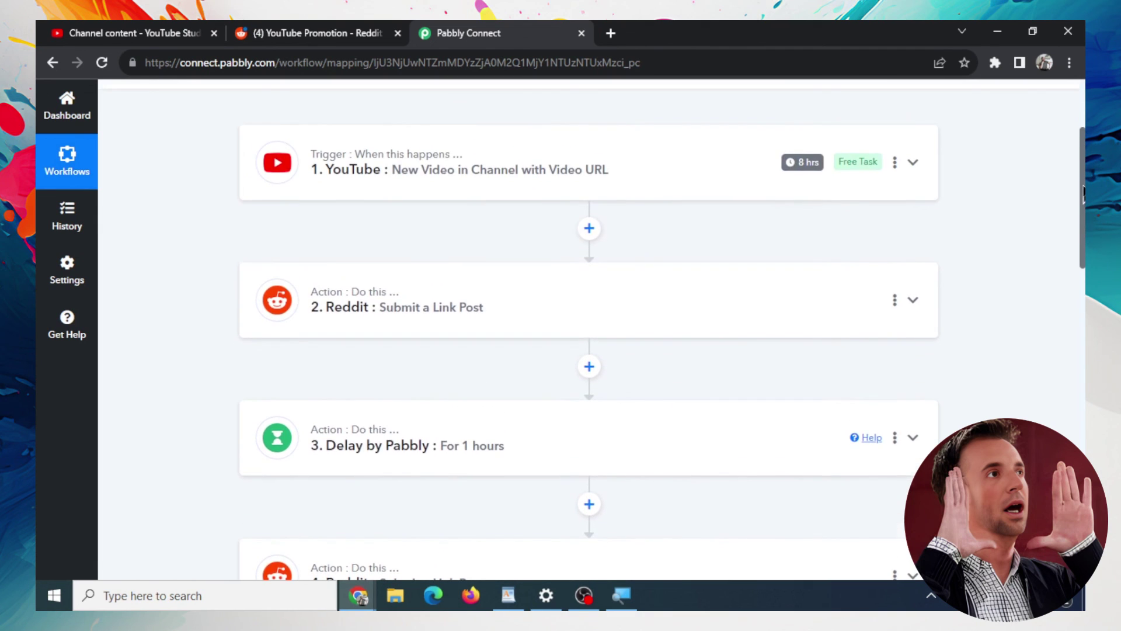
scroll(1026, 313, "up", 2)
scroll(1010, 336, "up", 2)
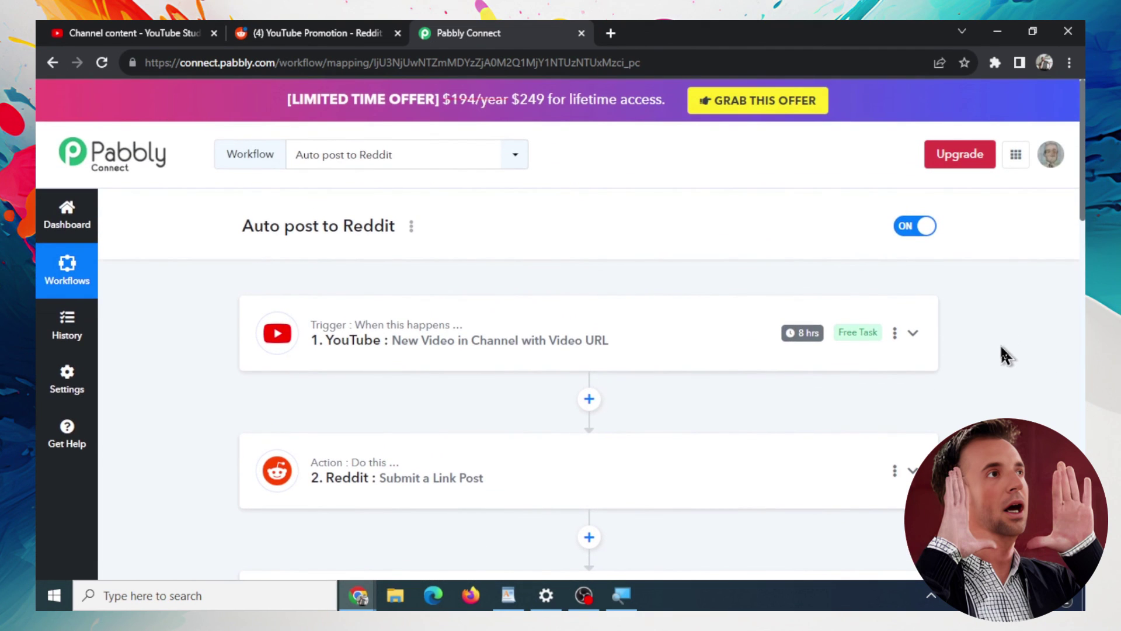